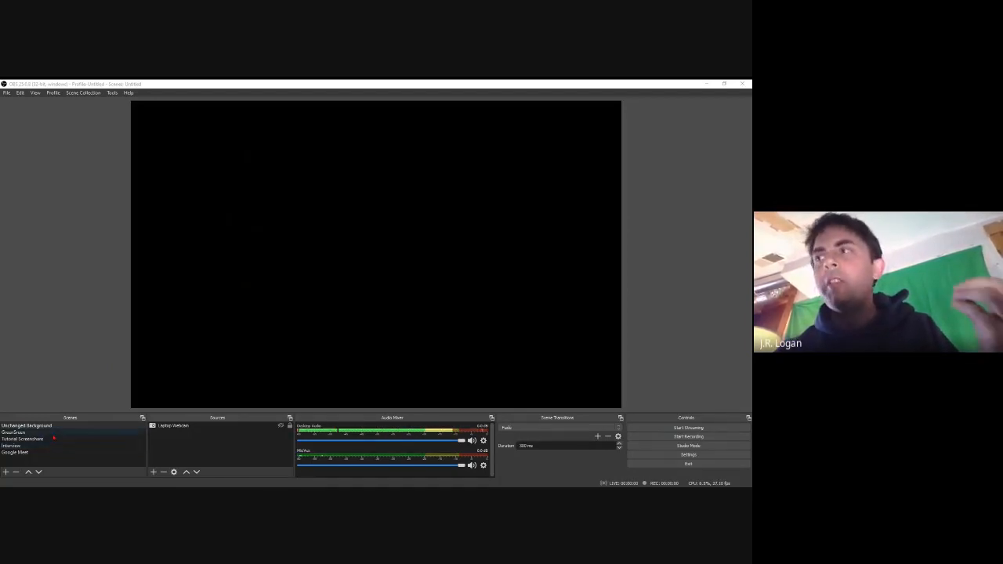
Step: Add a new Video Capture Device source to the Unchanged Background scene and look through its device and buffering options
left_click(199, 419)
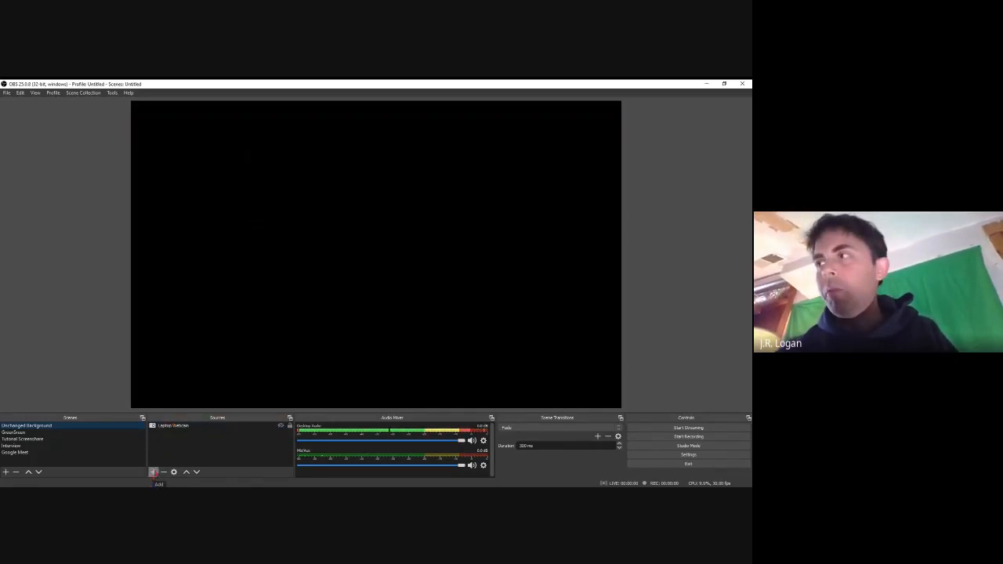
left_click(154, 472)
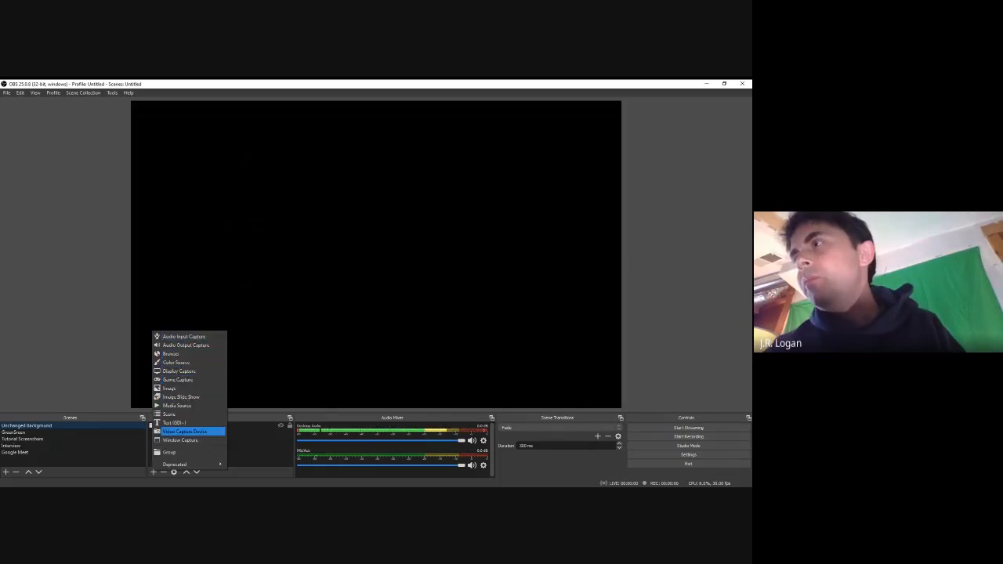
left_click(196, 431)
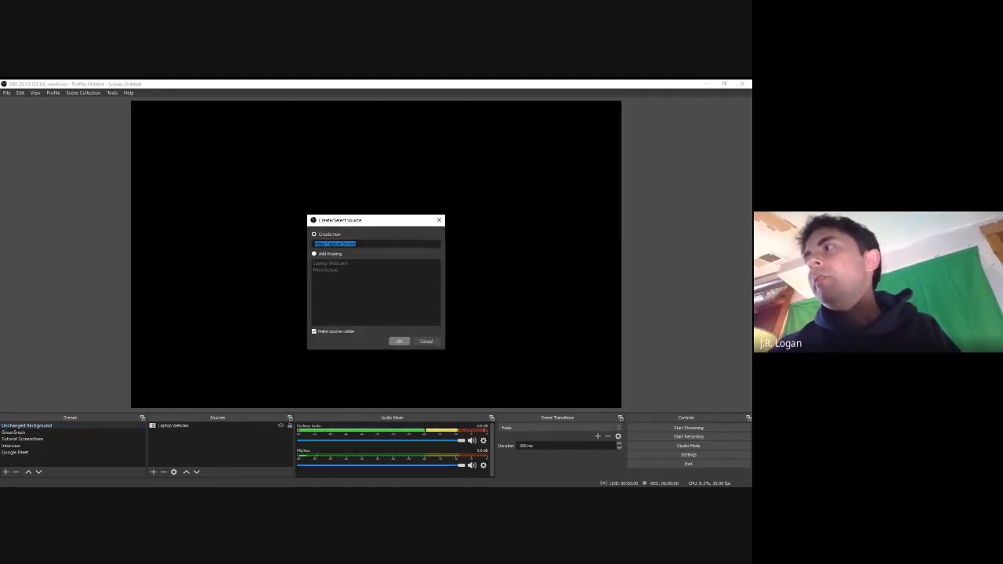
left_click(400, 342)
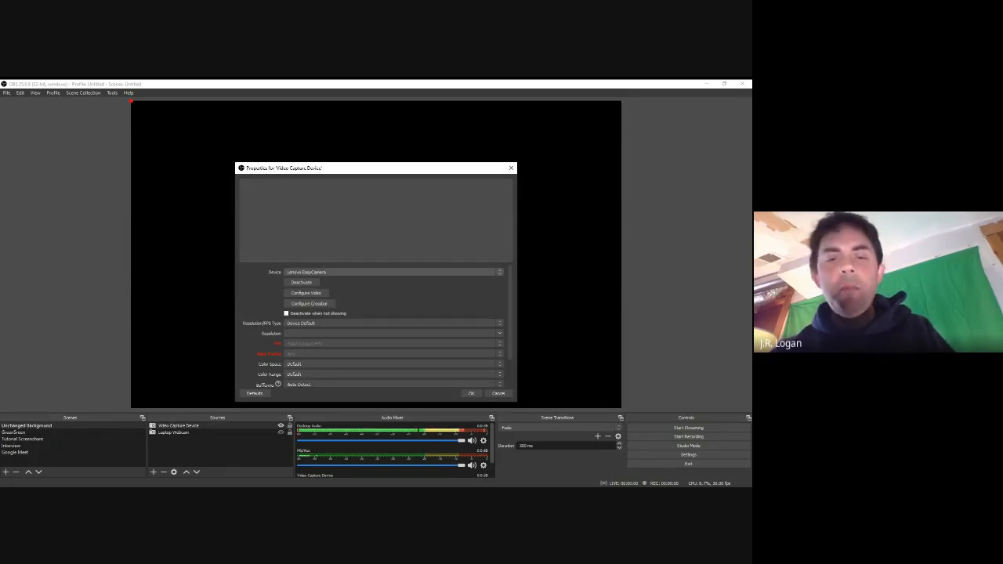
left_click(393, 272)
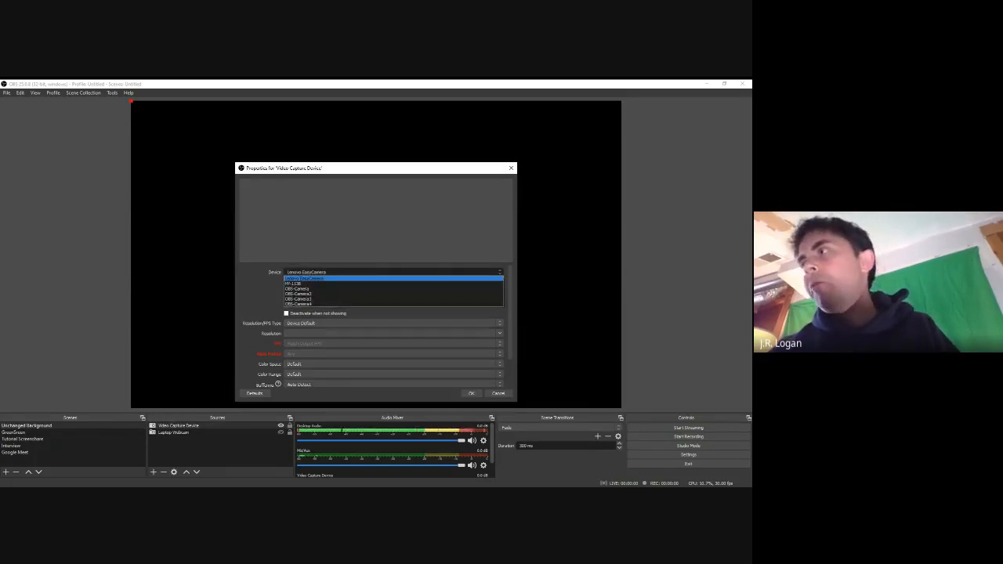
left_click(393, 278)
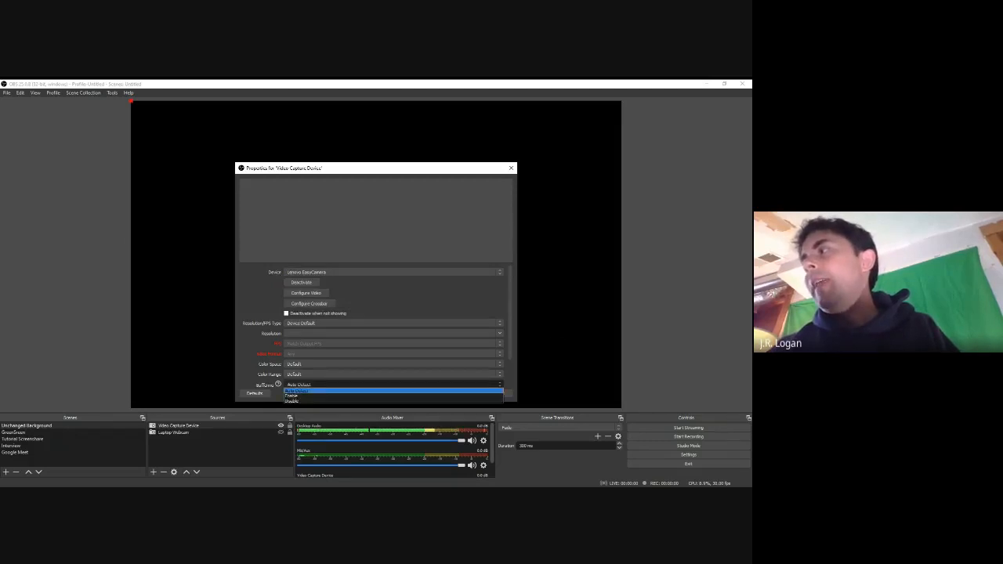
scroll(439, 368, "down", 2)
left_click(499, 393)
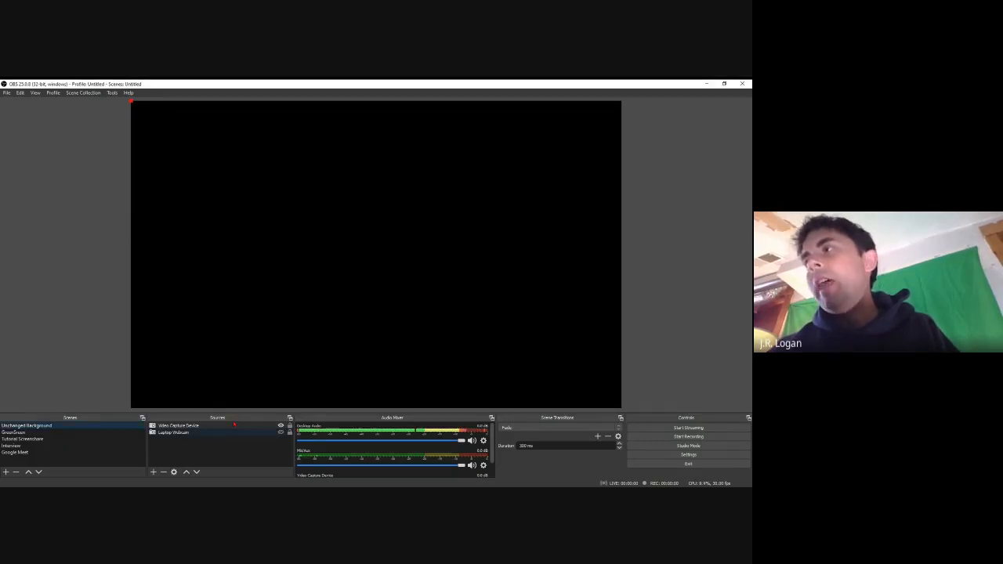
Step: Remove the newly added Video Capture Device source from the scene
right_click(170, 426)
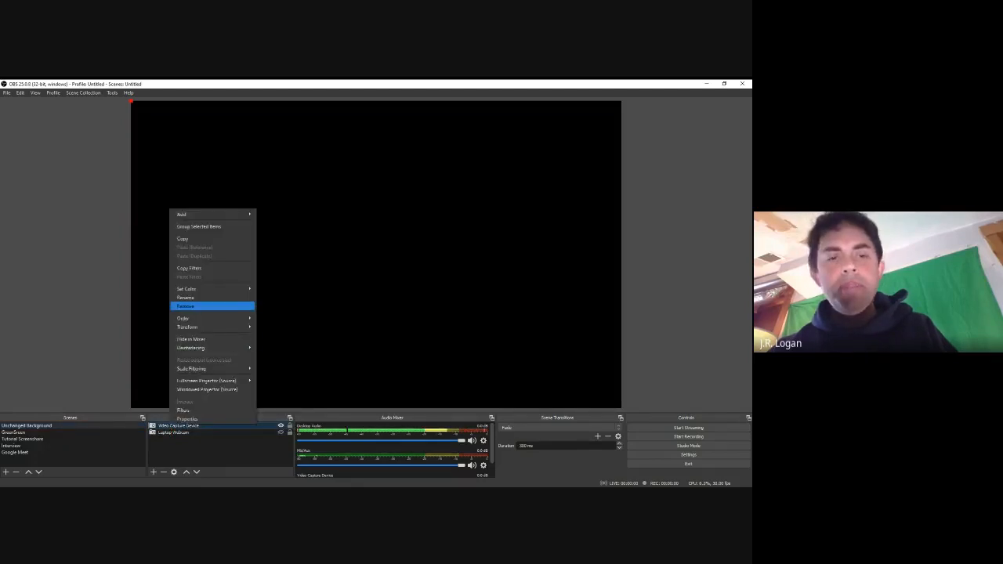
left_click(208, 305)
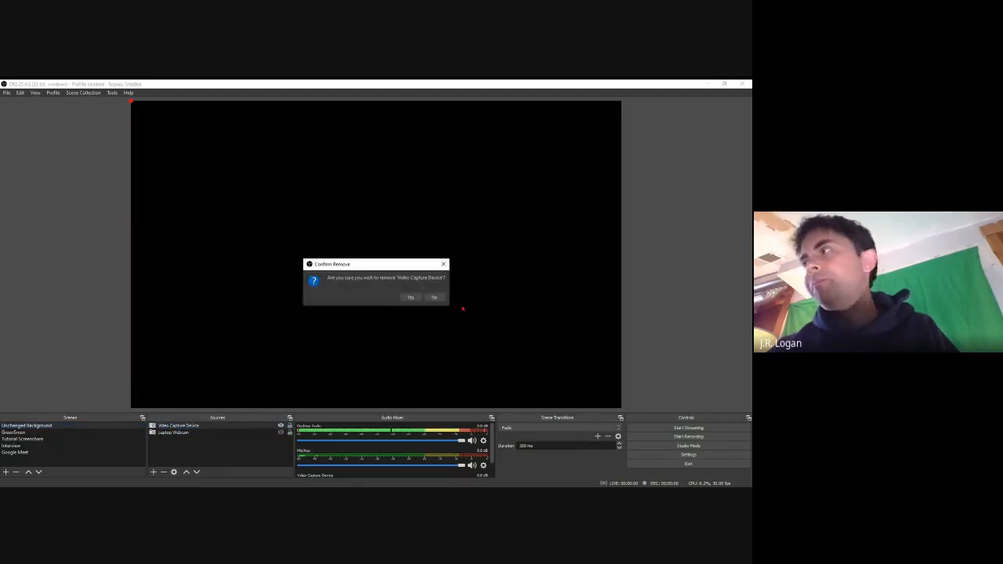
left_click(410, 297)
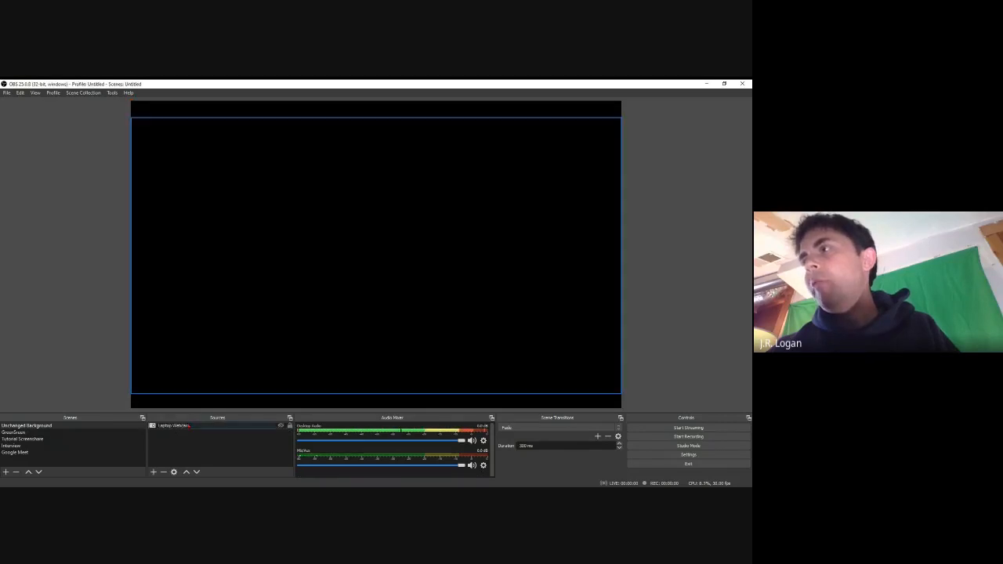
Step: Make the Laptop Webcam source visible in the Unchanged Background scene
left_click(280, 425)
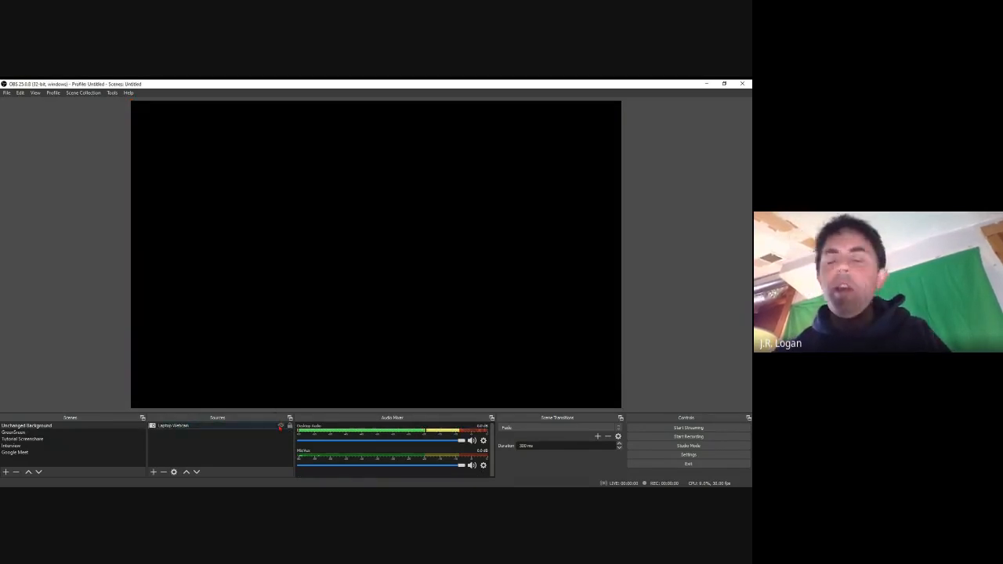
left_click(281, 425)
left_click(281, 426)
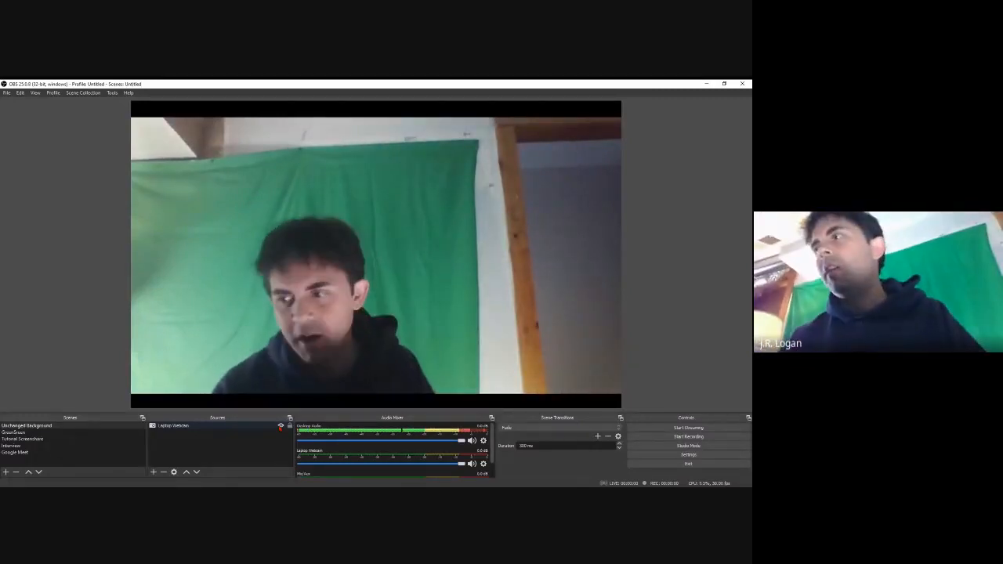
Step: Select the Laptop Webcam source and open its filters
left_click(176, 426)
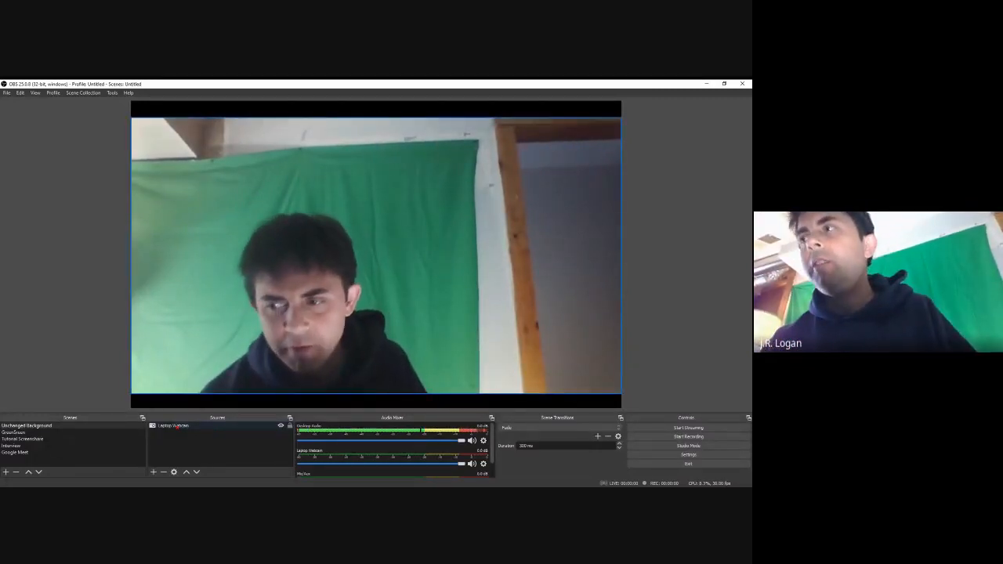
left_click(177, 426)
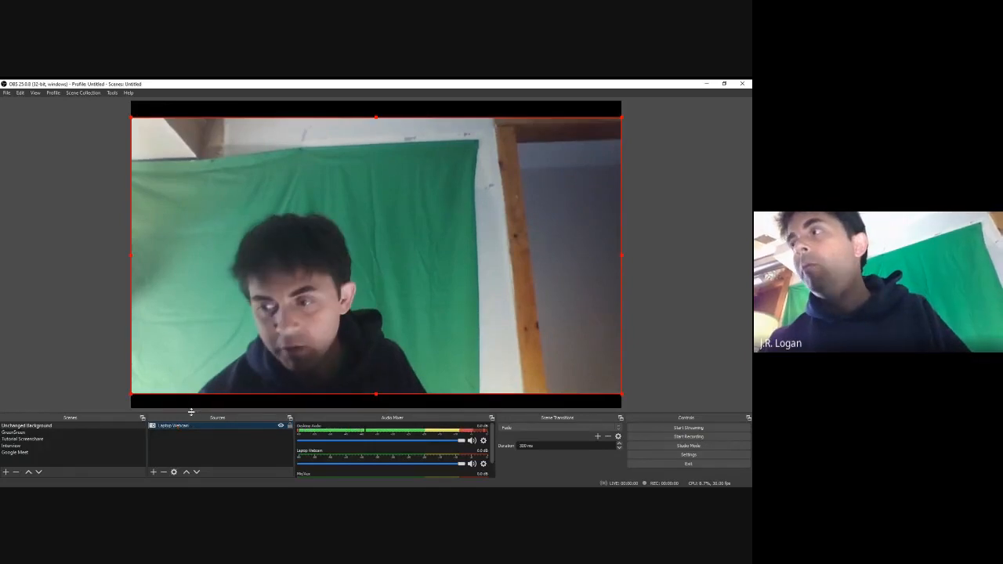
right_click(307, 282)
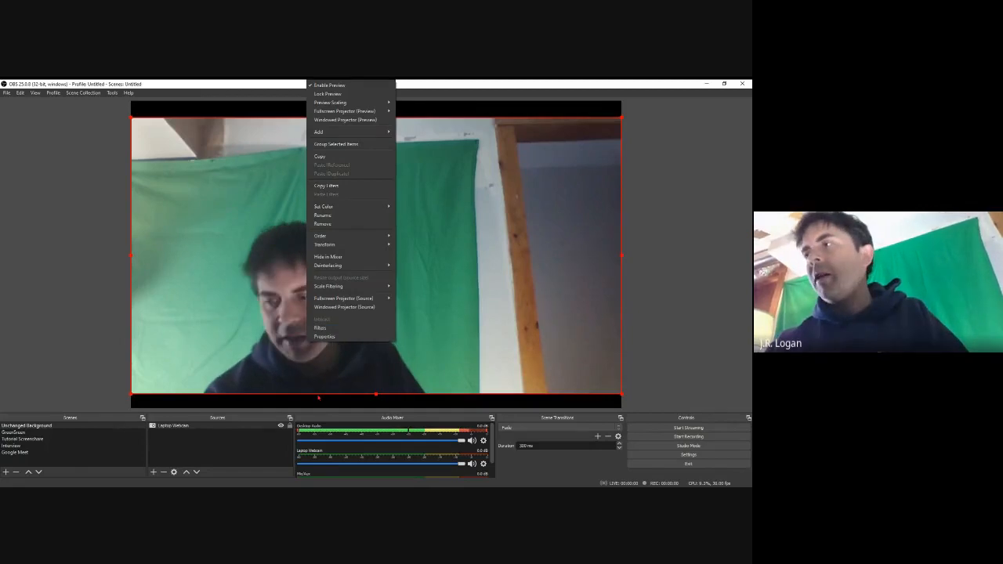
left_click(323, 327)
right_click(247, 371)
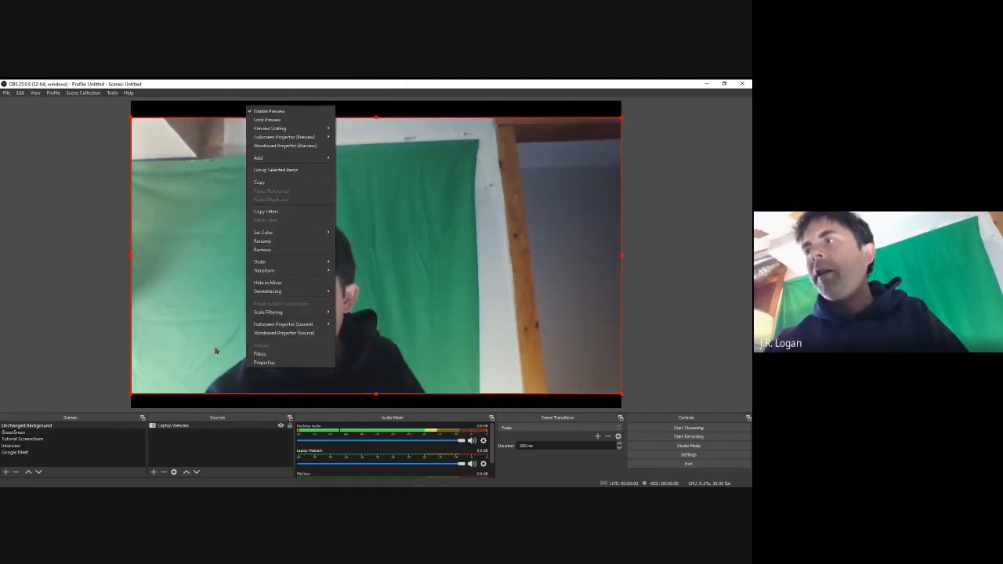
right_click(191, 425)
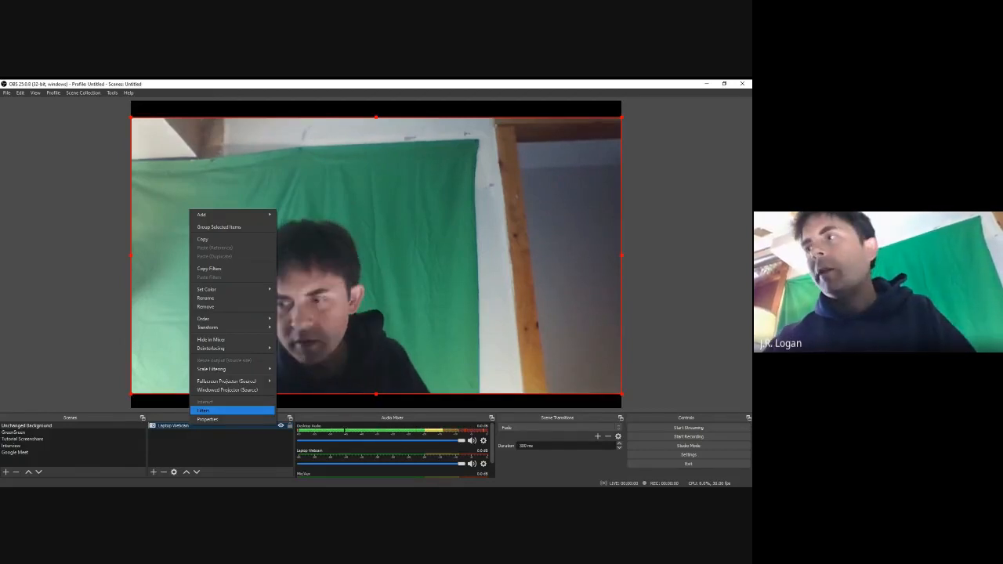
left_click(202, 409)
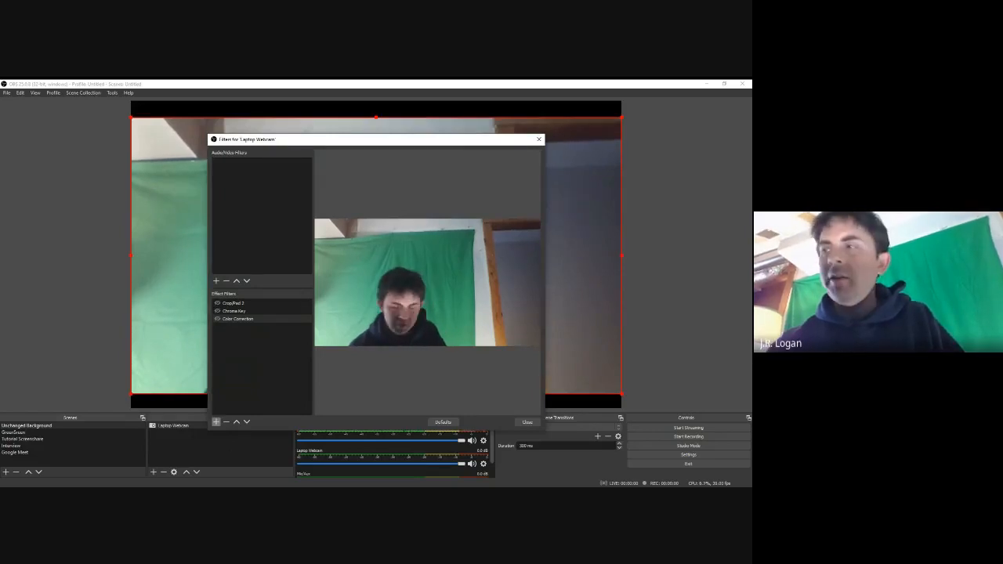
Step: Add a Scroll effect filter to the Laptop Webcam source with the default name
left_click(216, 421)
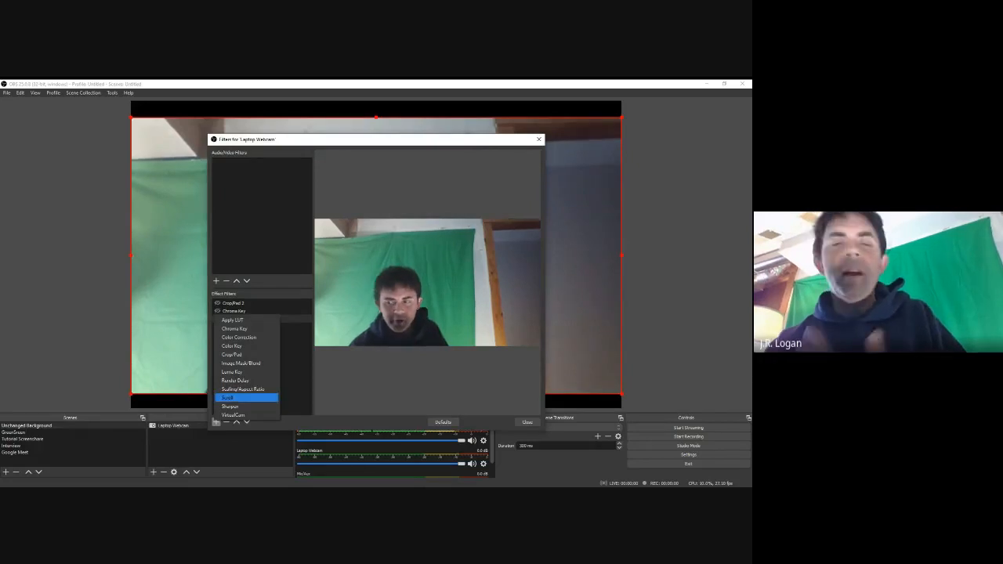
left_click(239, 337)
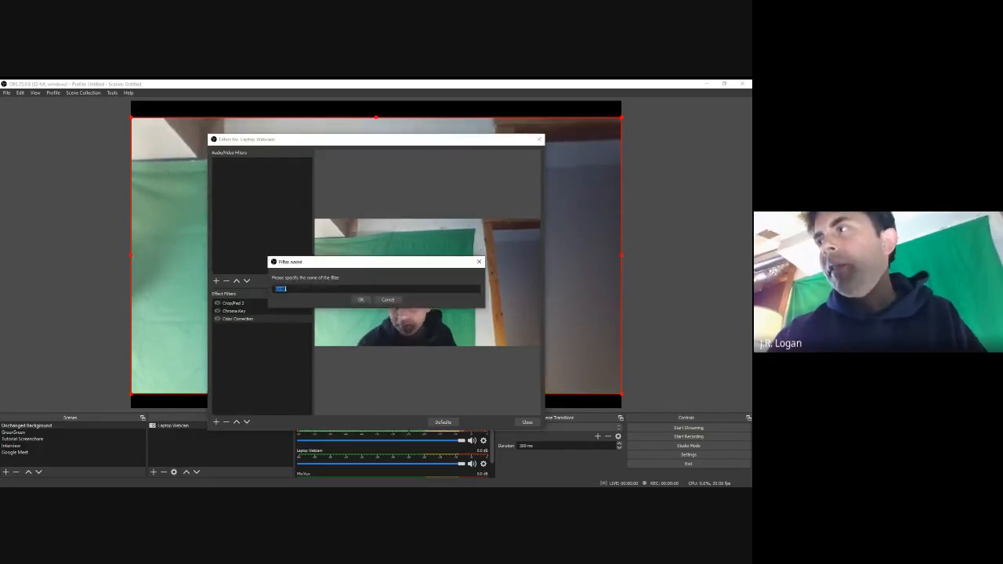
key("Return")
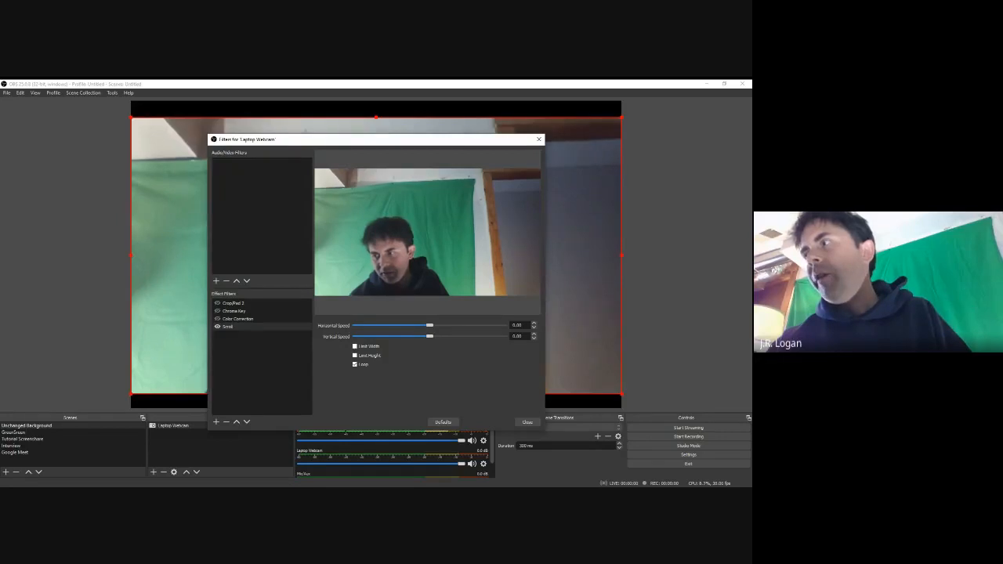
Step: Try different horizontal and vertical scroll speeds with and without Loop, ending with vertical speed -300 and Loop on, and switch the Scroll filter off
left_click_drag(430, 325, 455, 337)
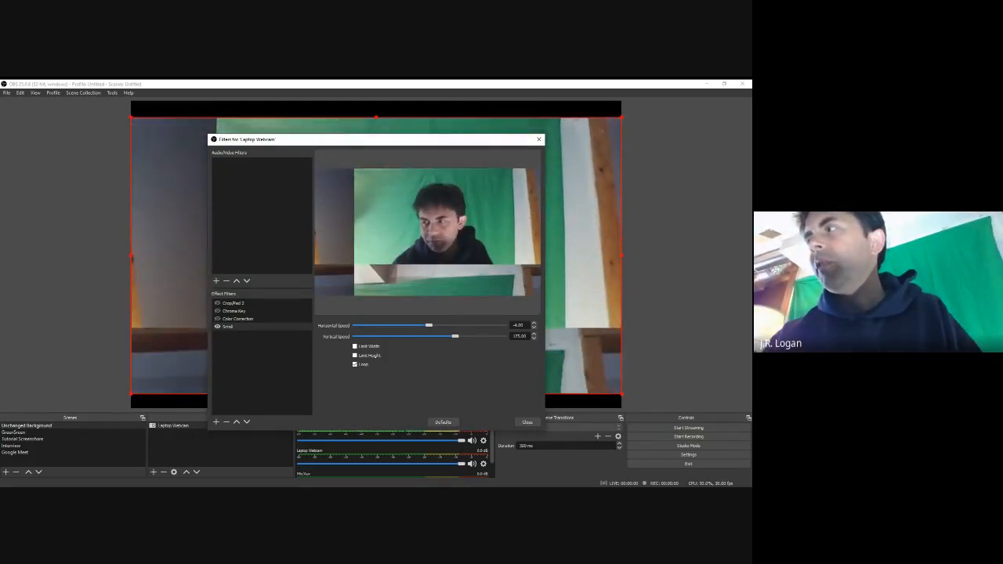
left_click_drag(455, 337, 422, 336)
left_click(355, 364)
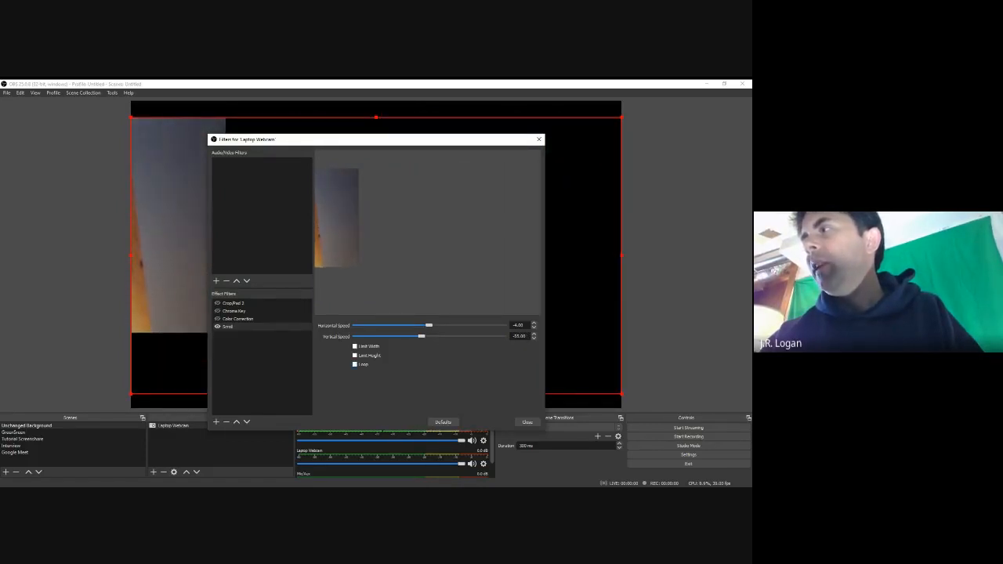
left_click_drag(422, 336, 386, 336)
left_click(354, 364)
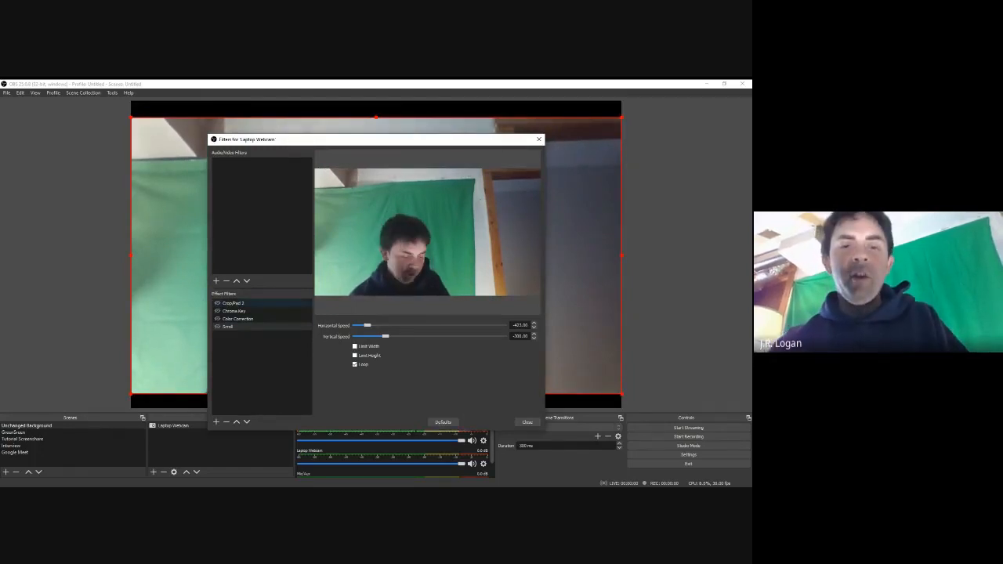
Step: Enable the Crop/Pad 2 filter on the Laptop Webcam source
left_click(234, 304)
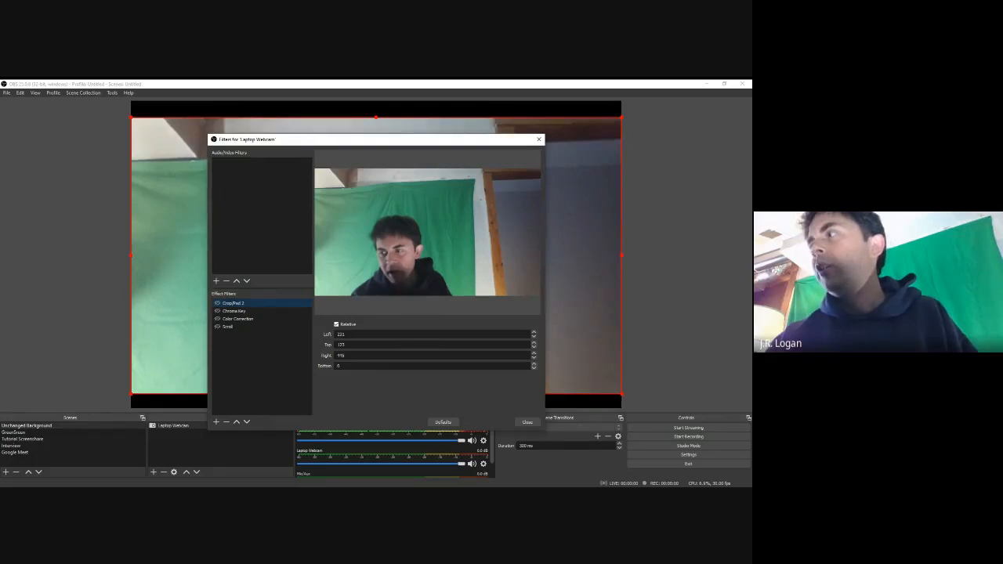
left_click(217, 303)
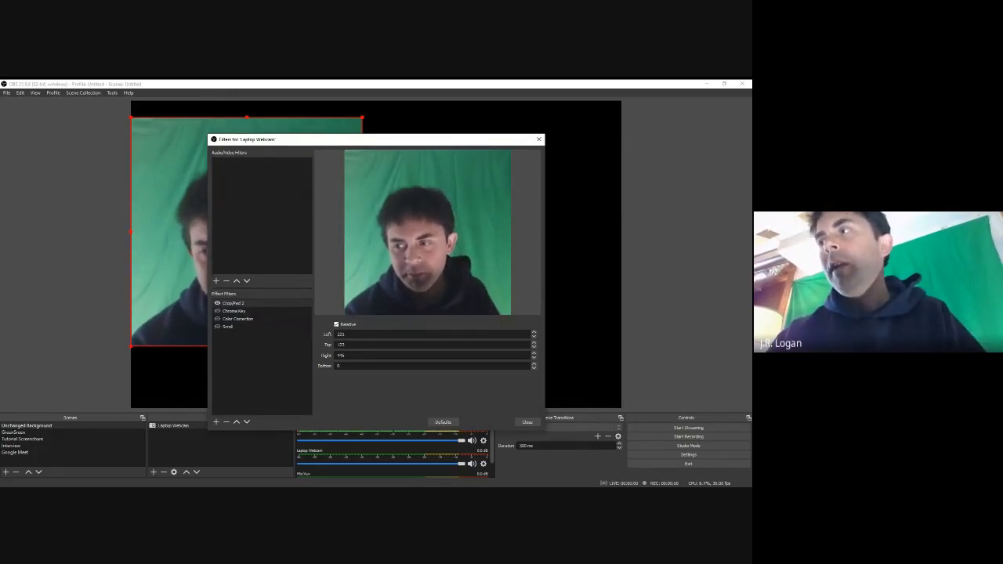
Step: Darken the Chroma Key filter's custom key color to #1ac157 and enable the filter
left_click(234, 311)
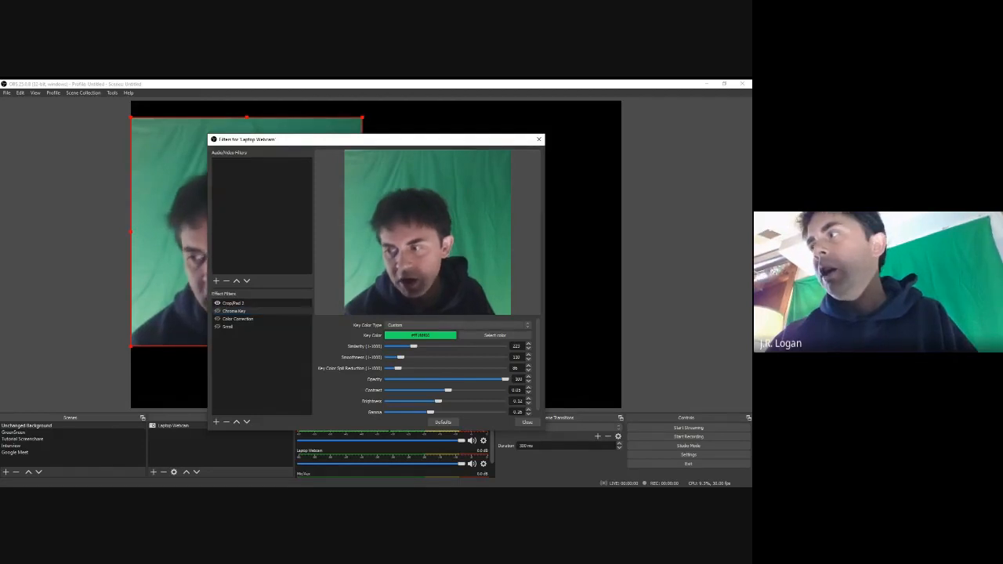
left_click(494, 336)
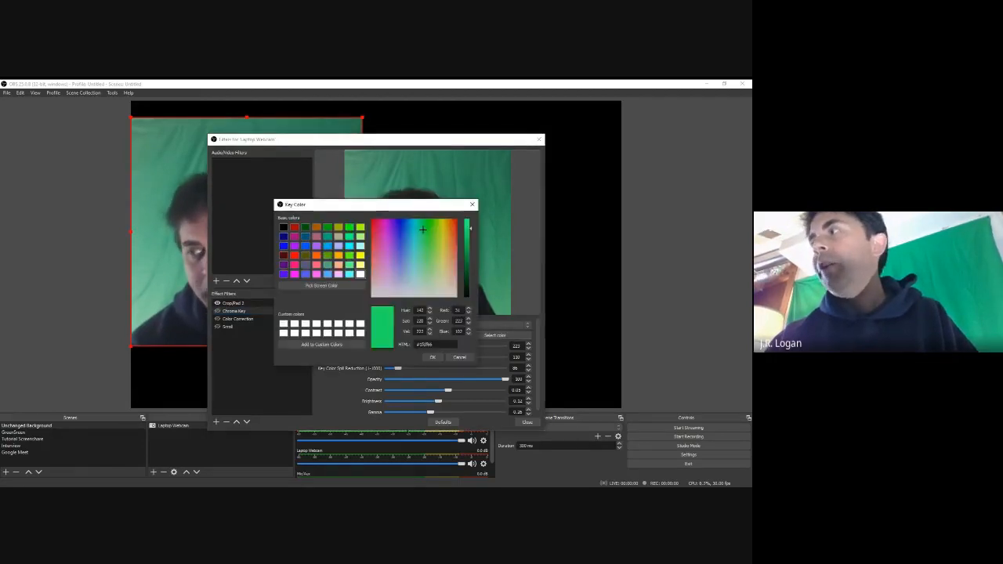
left_click_drag(382, 206, 205, 189)
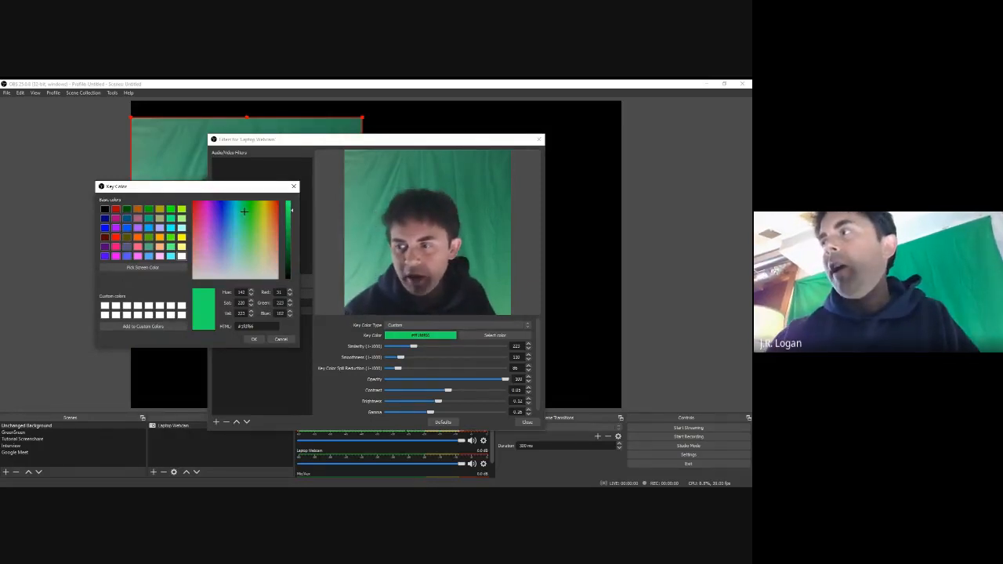
left_click_drag(230, 188, 272, 130)
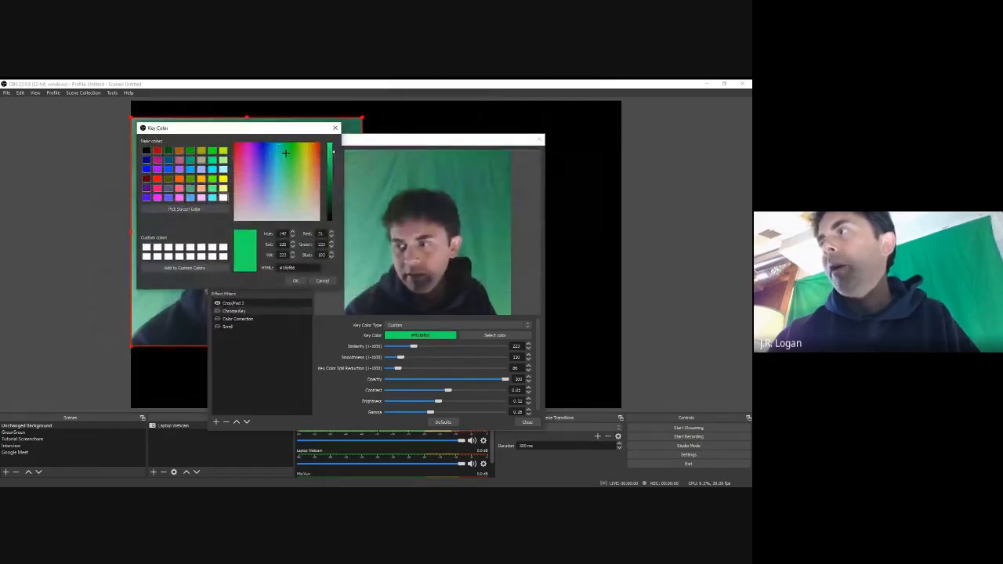
left_click_drag(332, 152, 332, 162)
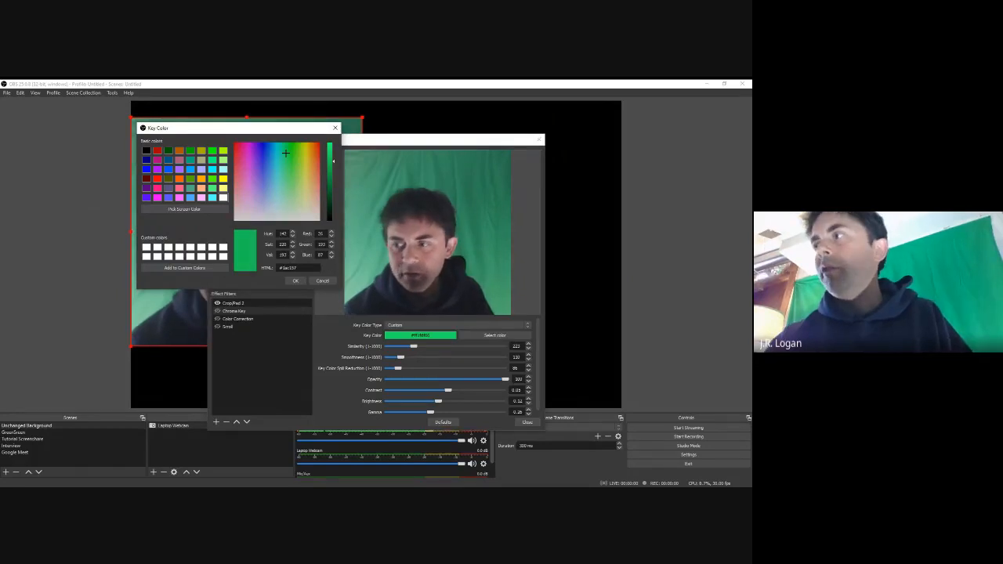
left_click(295, 281)
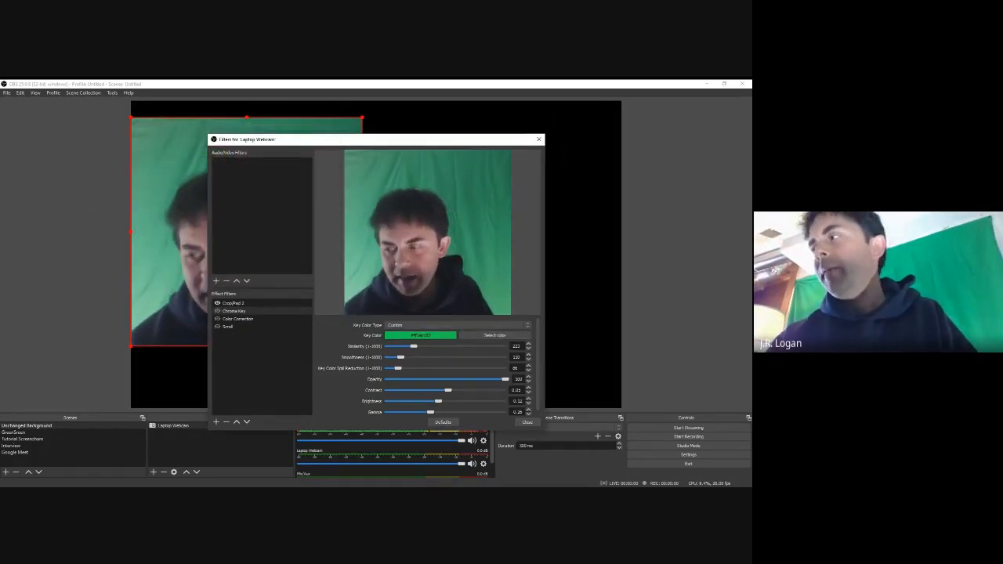
left_click_drag(394, 139, 417, 118)
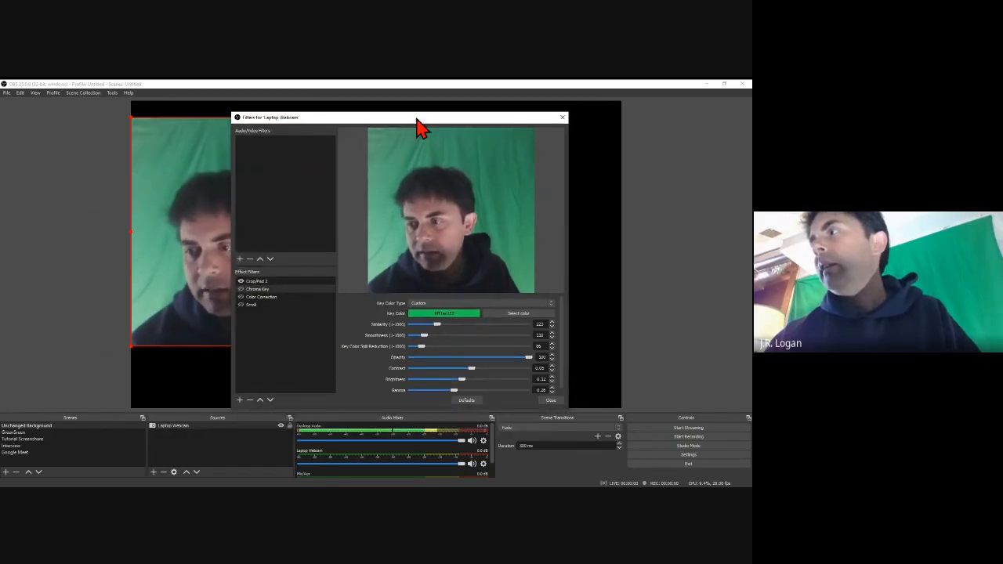
left_click(241, 289)
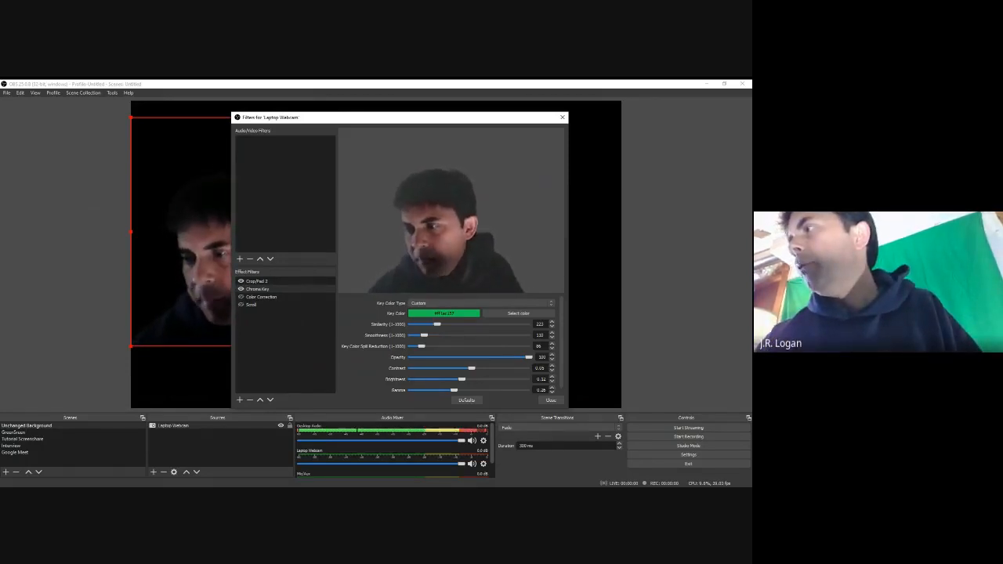
Step: Brighten the Chroma Key filter's custom key color to a slightly lighter green
left_click(518, 313)
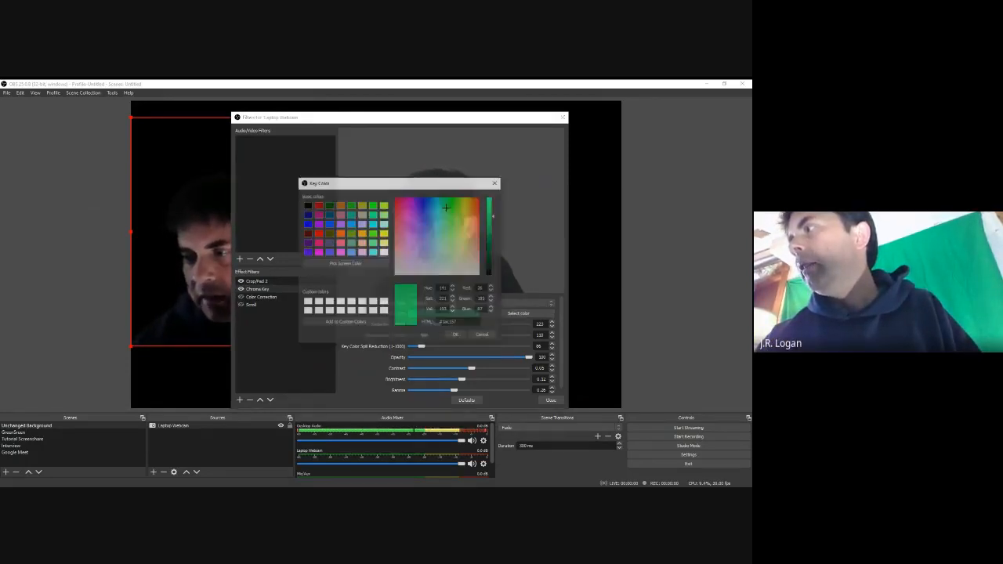
left_click_drag(353, 182, 195, 171)
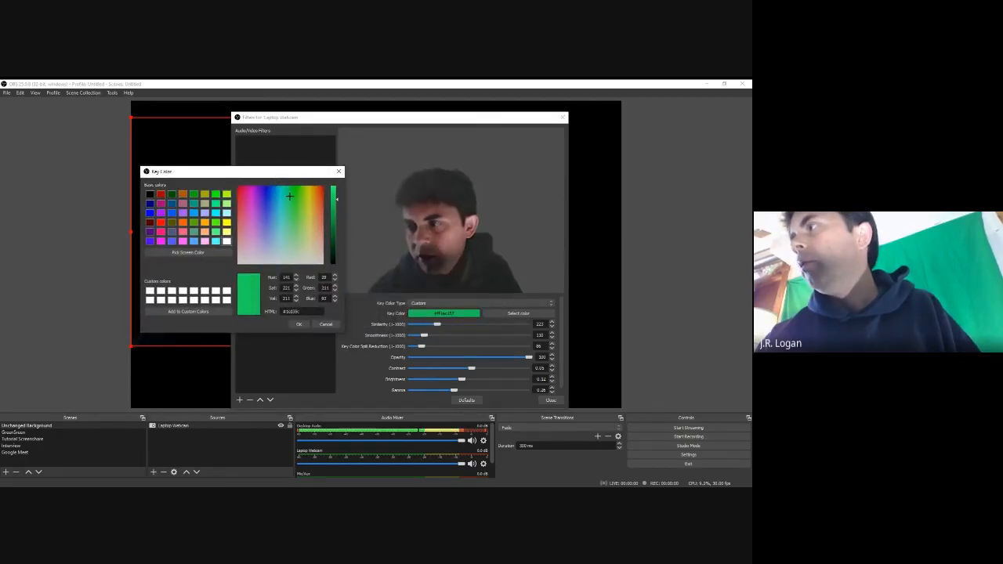
left_click(299, 324)
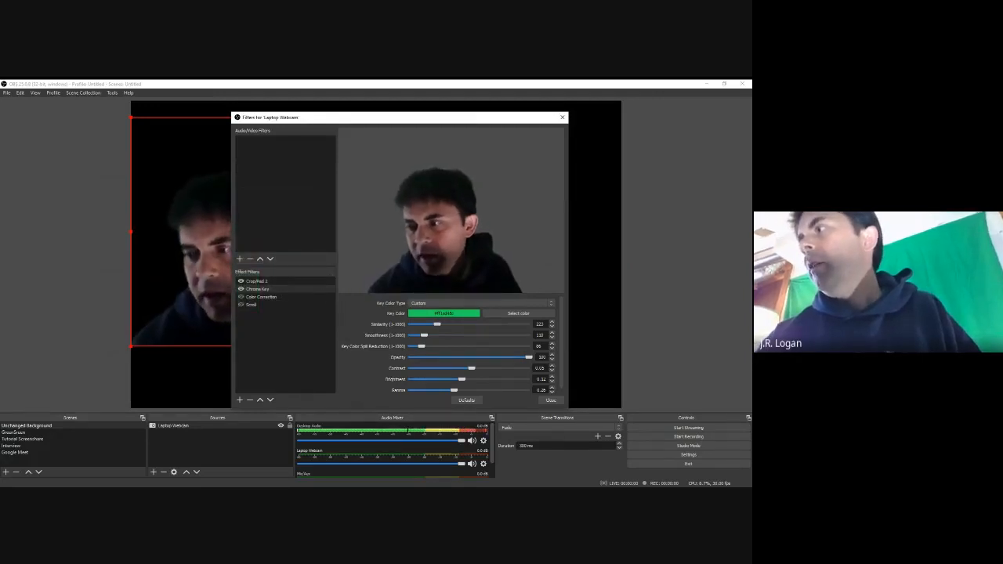
Step: Tune the Chroma Key filter to Similarity about 218, Smoothness about 100 and Key Color Spill Reduction about 60, and close the filters
mouse_move(437, 324)
left_mouse_down()
mouse_move(451, 324)
mouse_move(414, 325)
mouse_move(461, 325)
mouse_move(431, 324)
left_mouse_up()
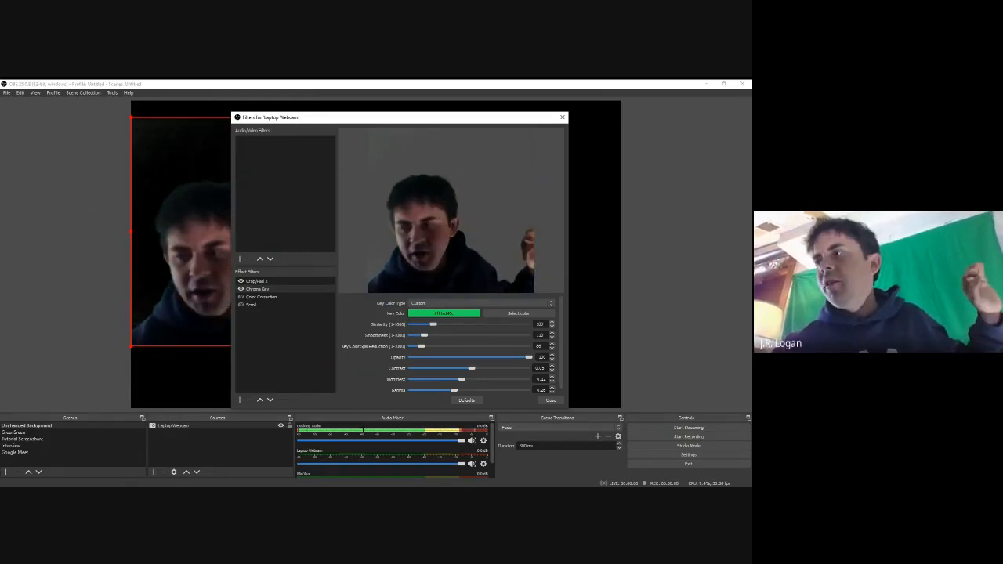
mouse_move(424, 335)
left_mouse_down()
mouse_move(440, 334)
mouse_move(411, 335)
left_mouse_up()
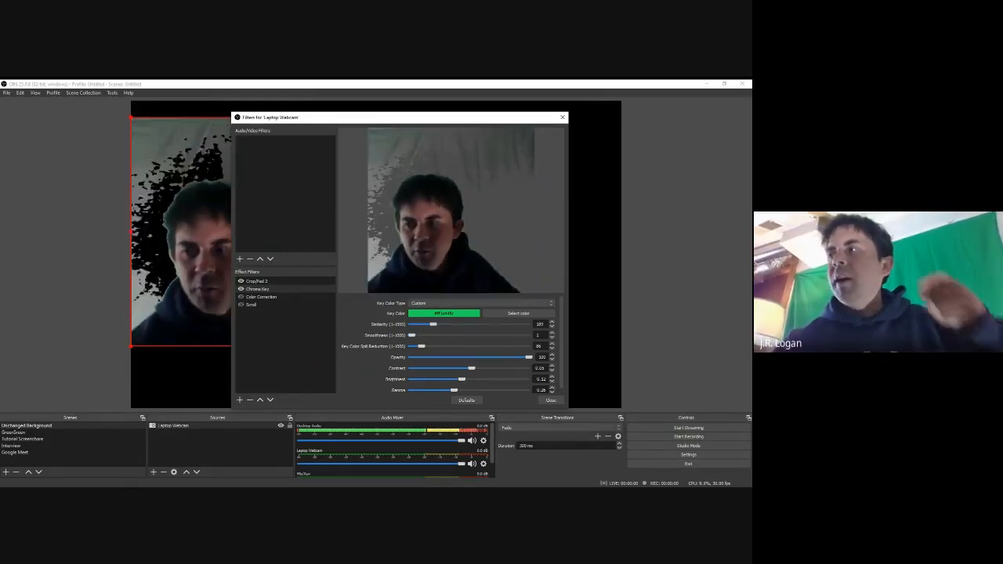
left_click_drag(411, 334, 426, 334)
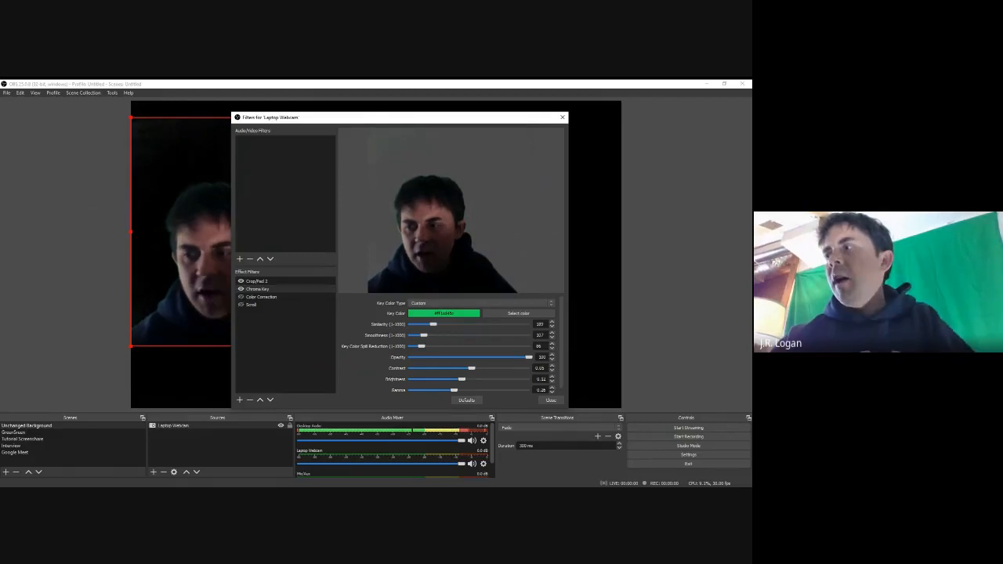
mouse_move(427, 345)
left_mouse_down()
mouse_move(455, 346)
mouse_move(417, 346)
mouse_move(437, 345)
left_mouse_up()
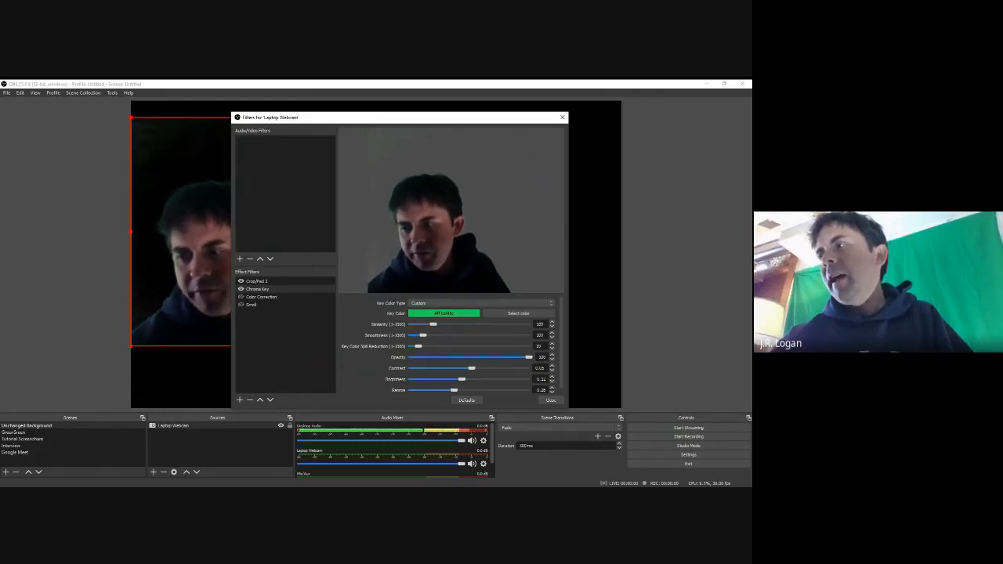
left_click_drag(434, 324, 436, 325)
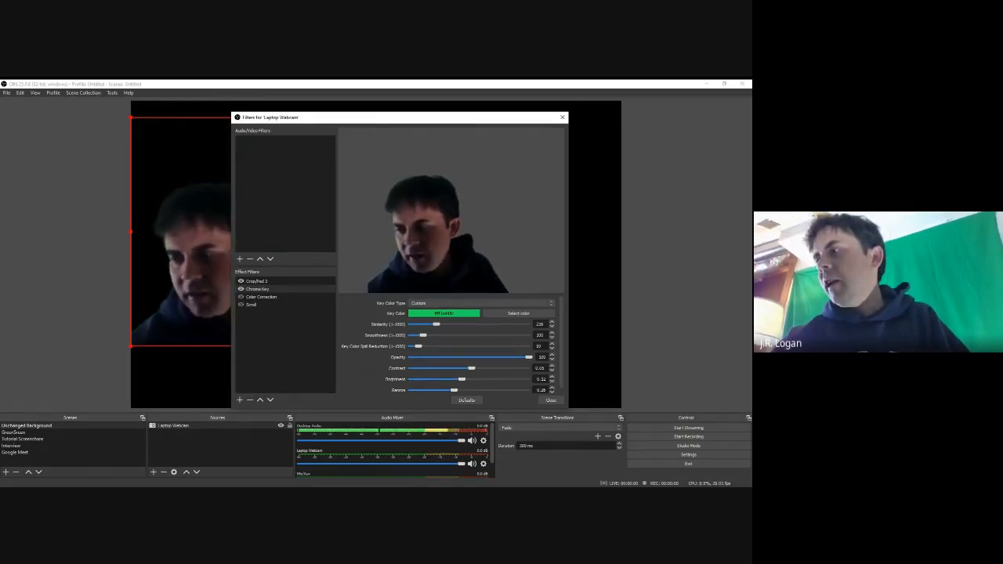
left_click(551, 401)
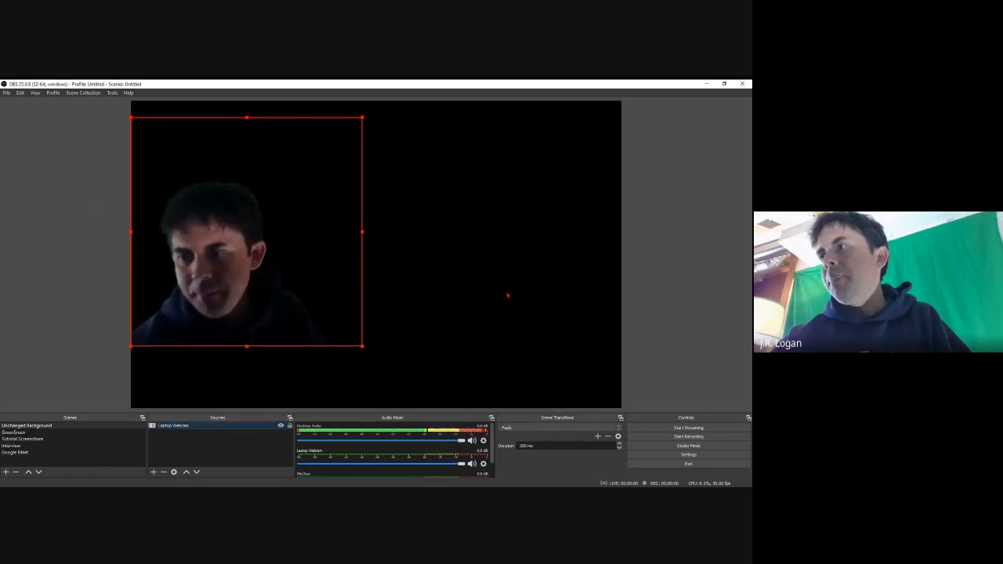
Step: Enable the Color Correction filter on the Laptop Webcam source, try a negative Hue Shift and set it back to 0
right_click(219, 258)
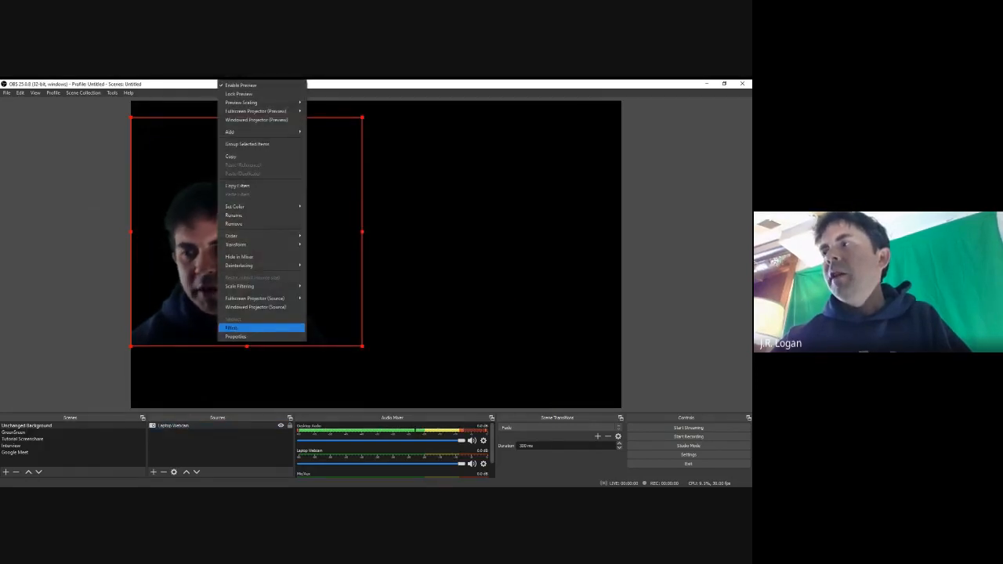
left_click(267, 326)
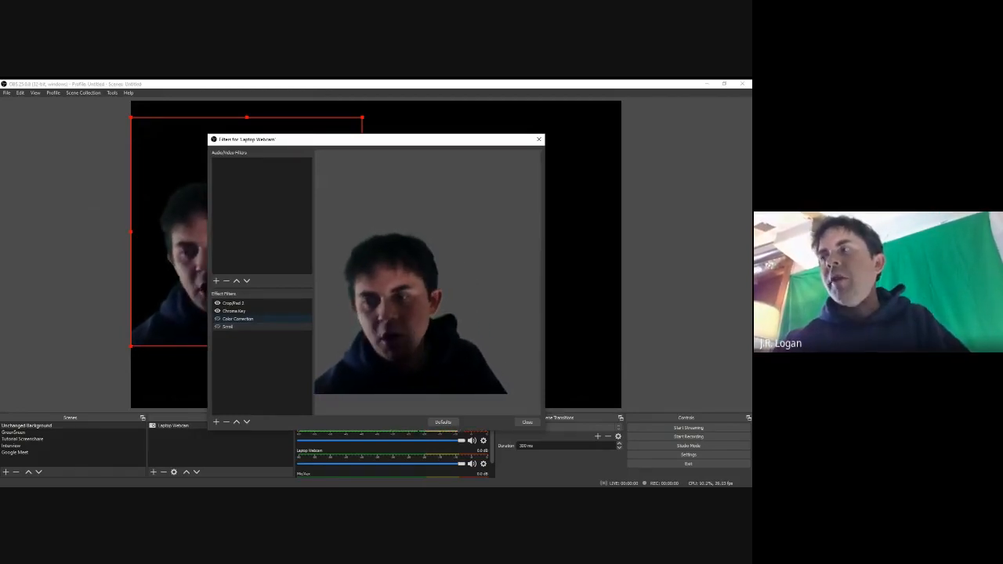
left_click(238, 319)
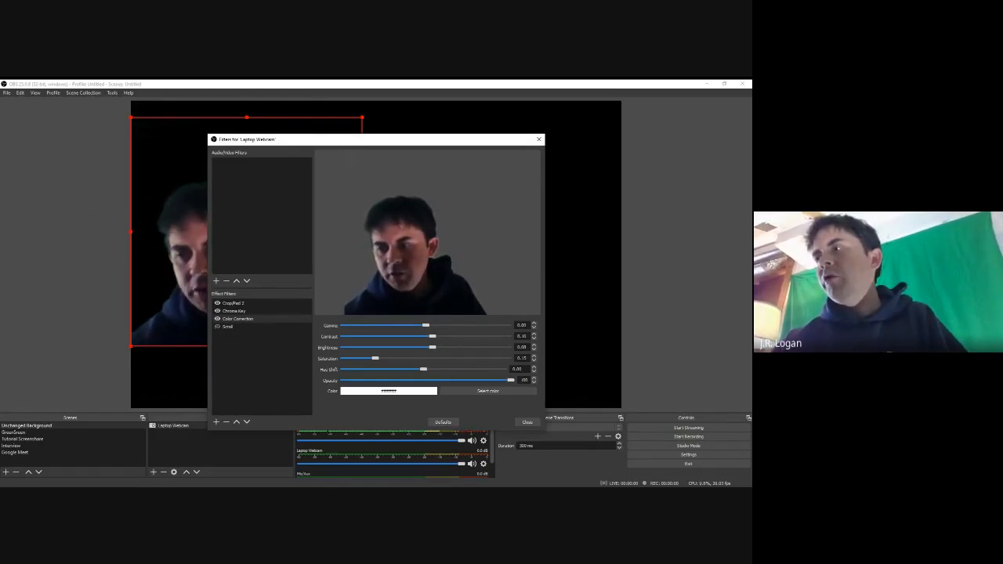
left_click_drag(443, 369, 407, 369)
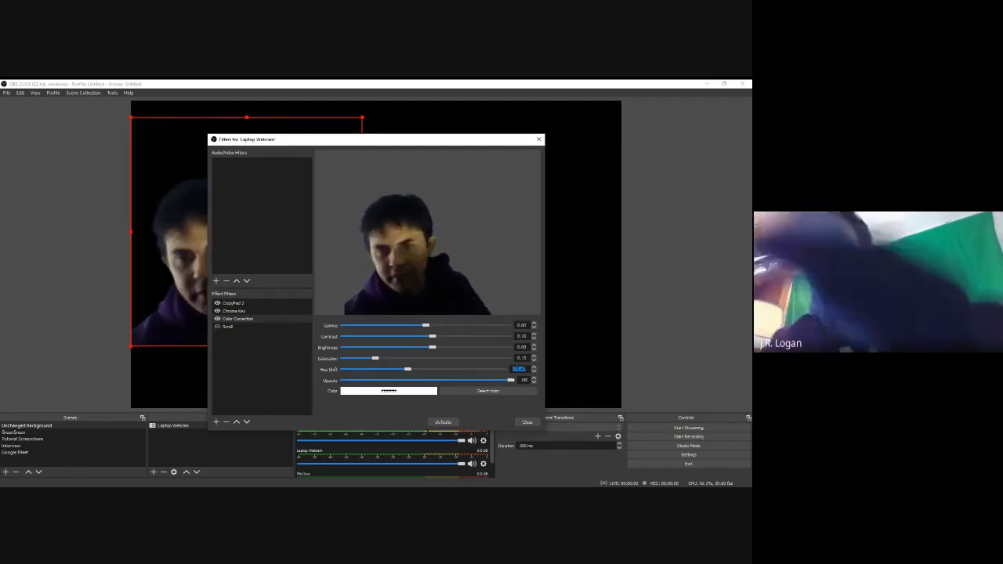
type("0")
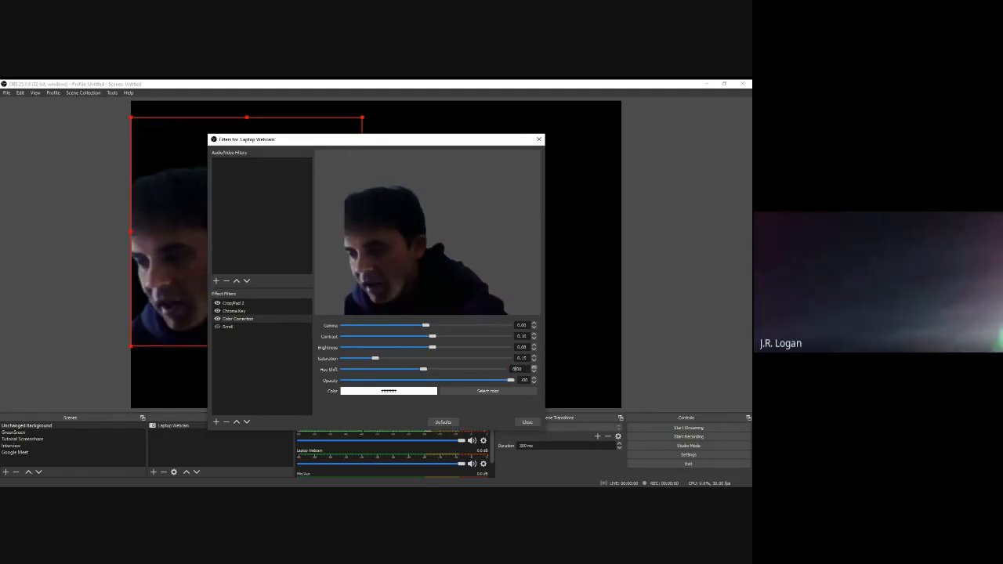
key("Return")
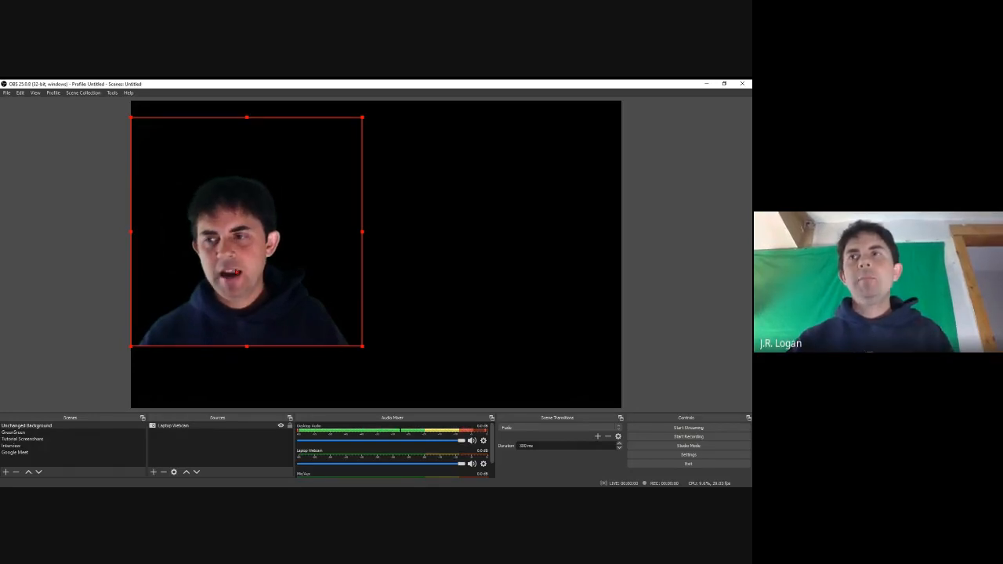
Step: Move the webcam image toward the canvas center, scale it down slightly, and try cropping its right edge before restoring it
left_click_drag(215, 261, 307, 284)
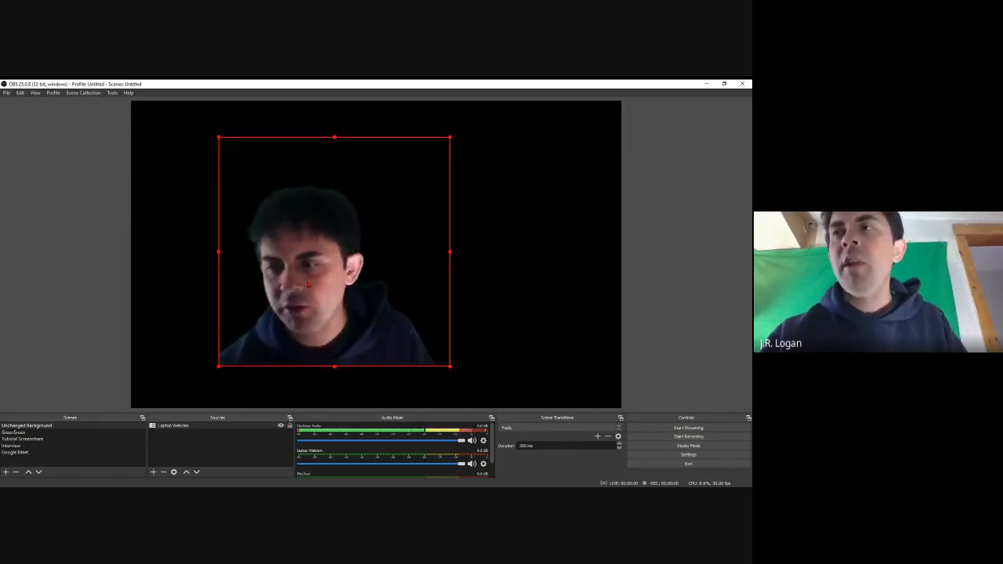
mouse_move(450, 365)
left_mouse_down()
mouse_move(495, 402)
mouse_move(437, 352)
left_mouse_up()
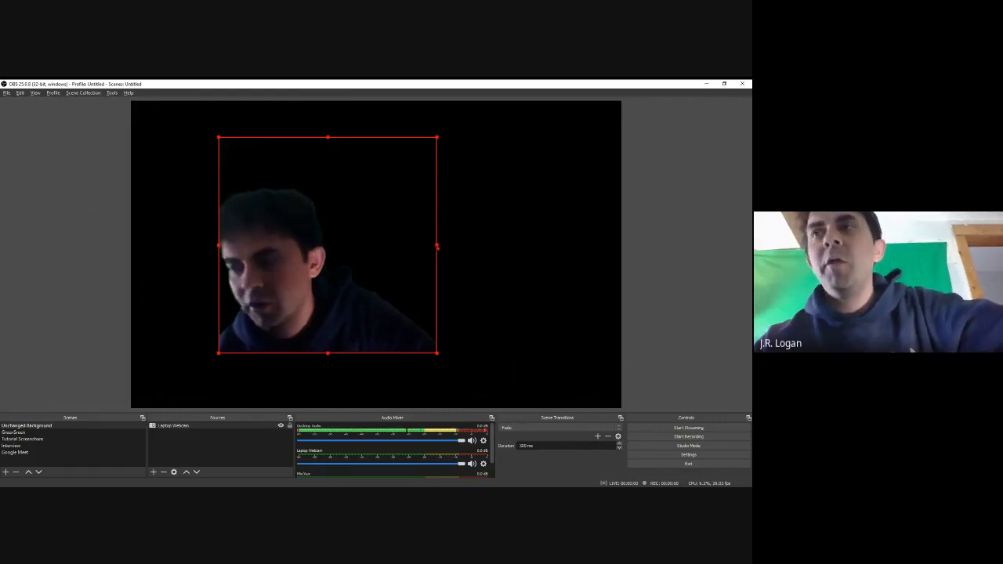
left_click_drag(436, 246, 370, 247)
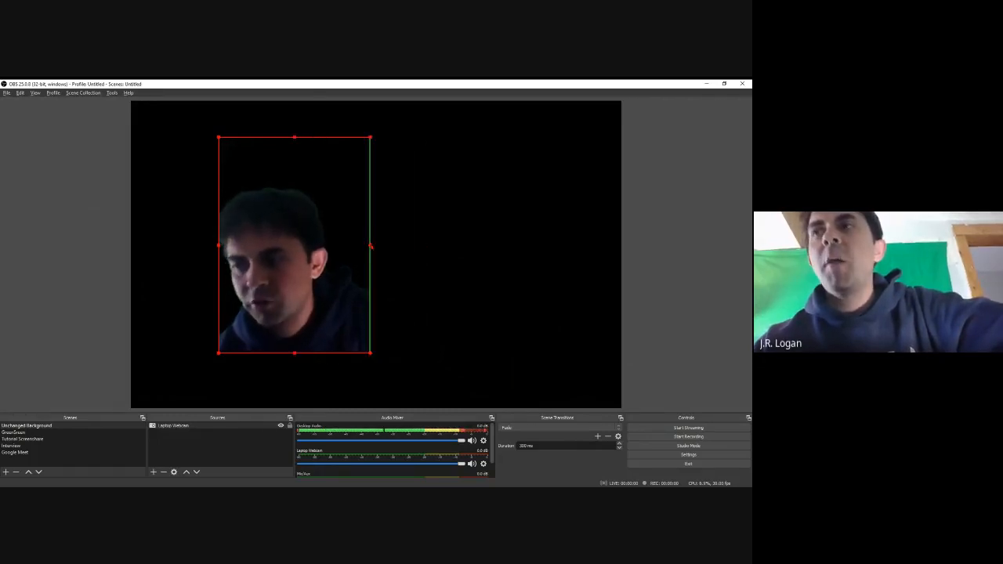
left_click_drag(376, 247, 438, 248)
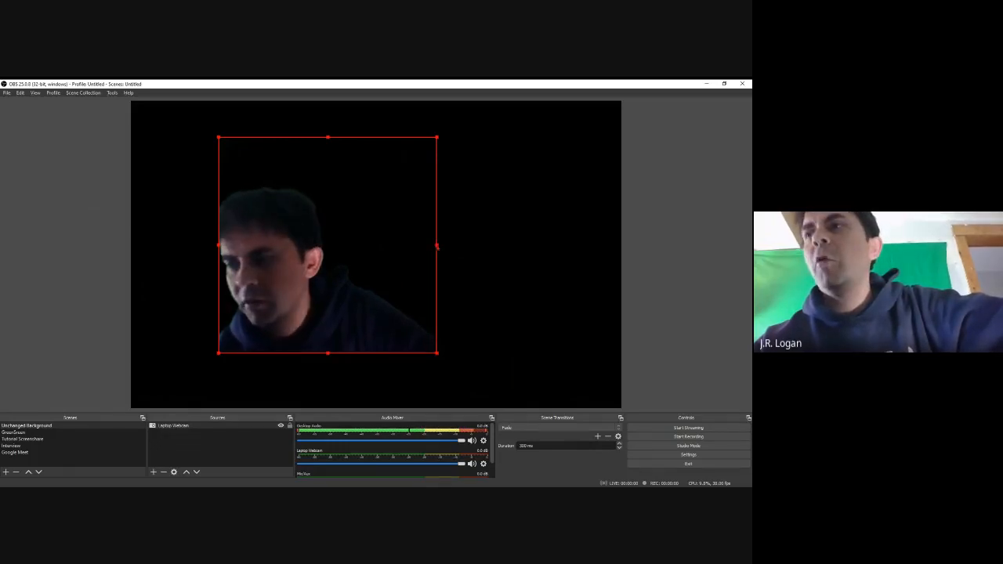
Step: Squeeze the webcam image slightly narrower from its right edge and move it toward the canvas's upper left
left_click_drag(437, 248, 405, 247)
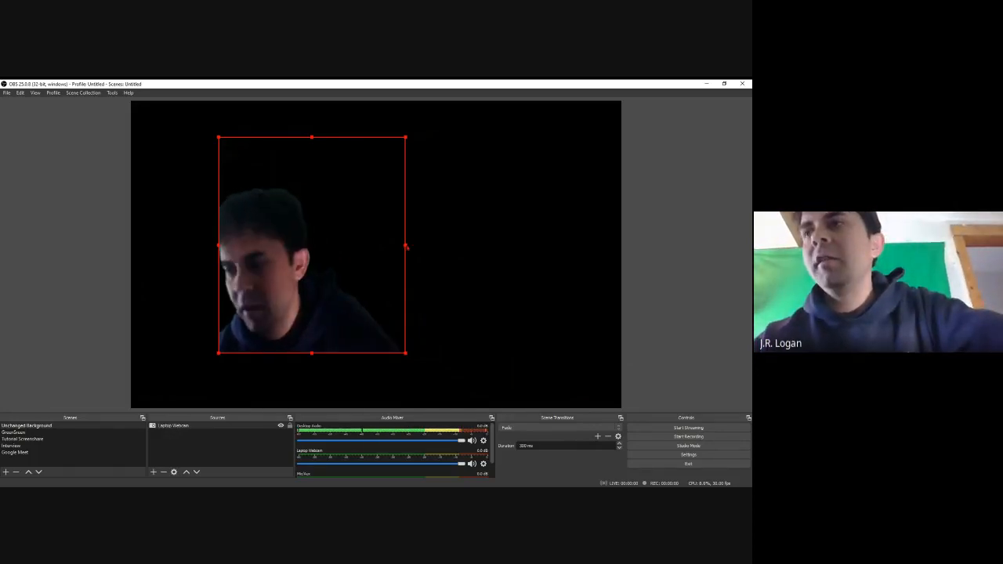
left_click_drag(406, 247, 423, 247)
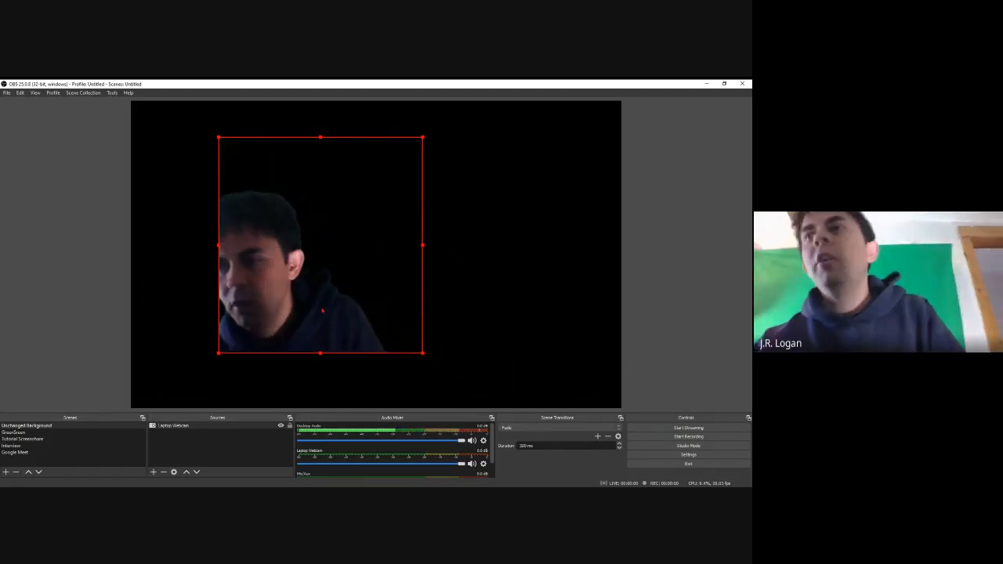
left_click_drag(310, 329, 257, 297)
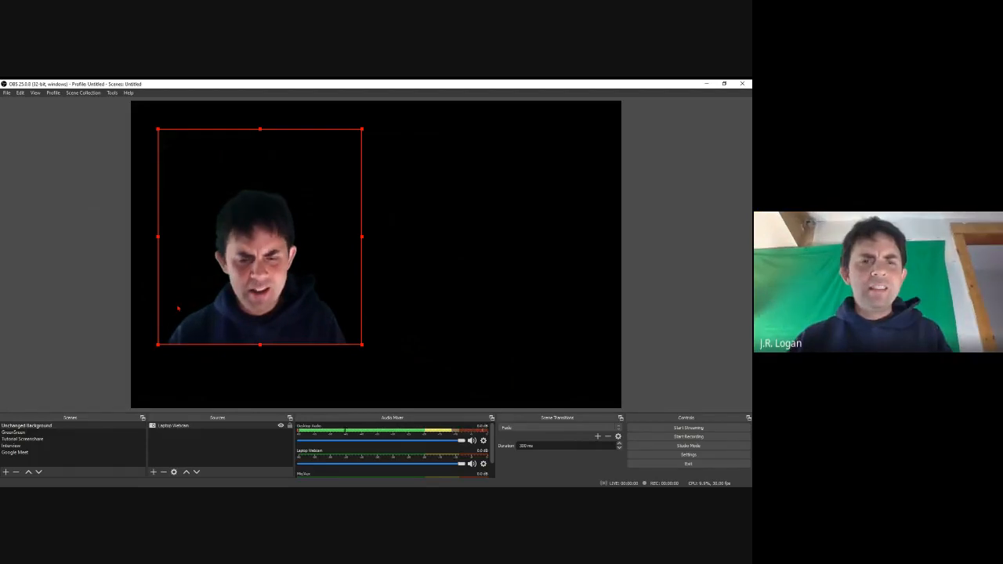
Step: Switch to the GreenScreen scene, move the Laptop Webcam image to the canvas's lower middle and toggle its visibility off and on
left_click(31, 432)
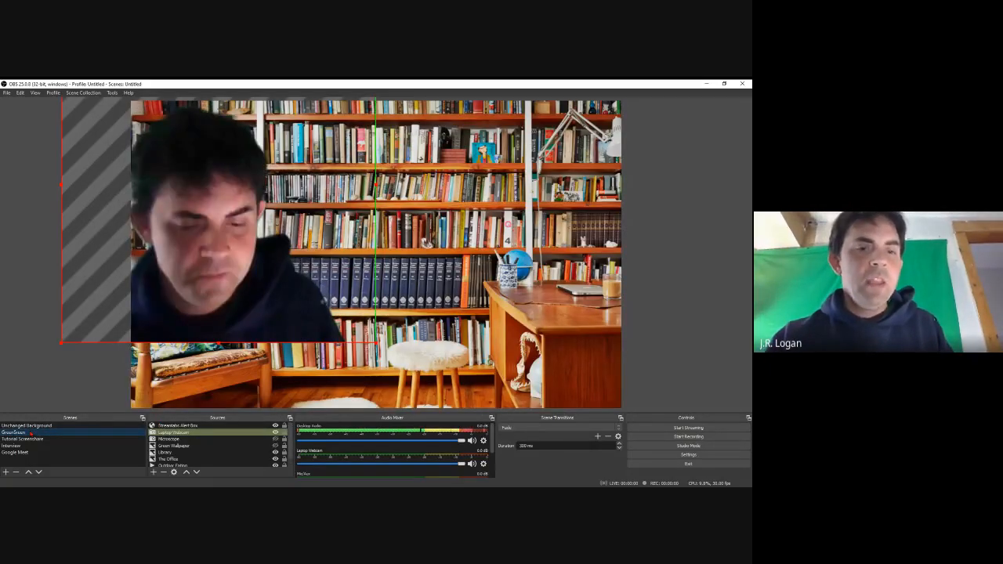
left_click_drag(210, 287, 361, 354)
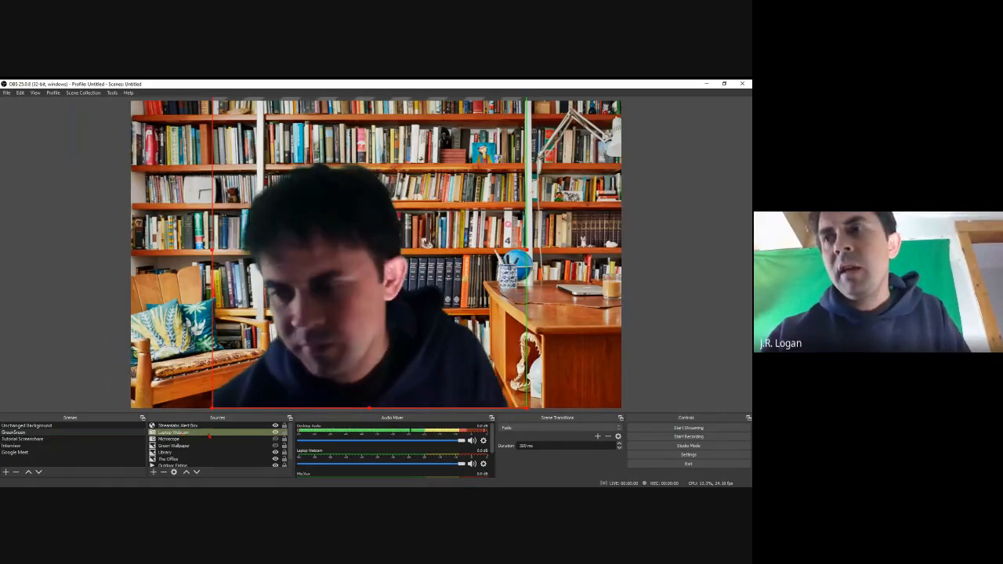
left_click(275, 432)
left_click(275, 432)
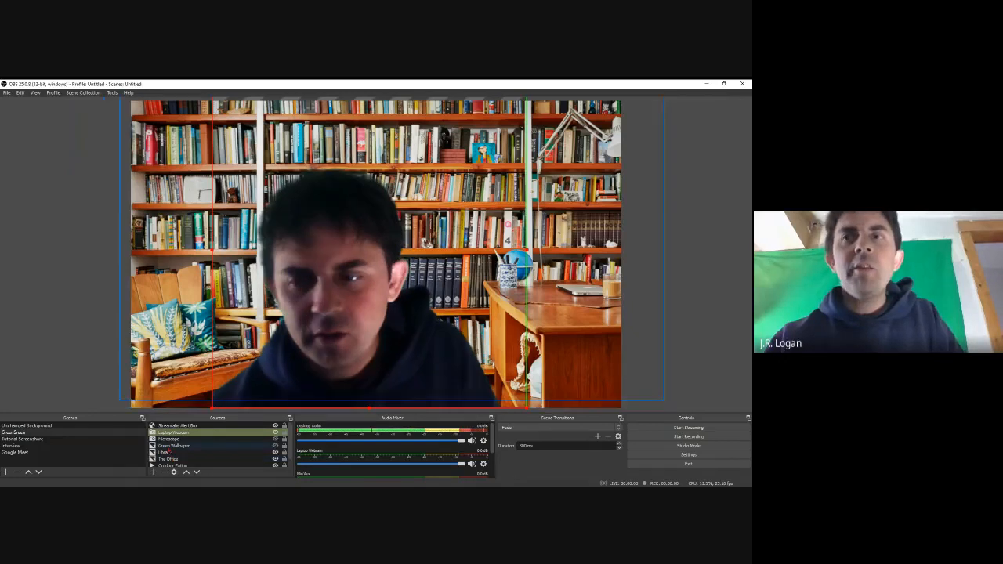
Step: Place The Office source above Library in the source order and show the Green Wallpaper source
left_click(173, 459)
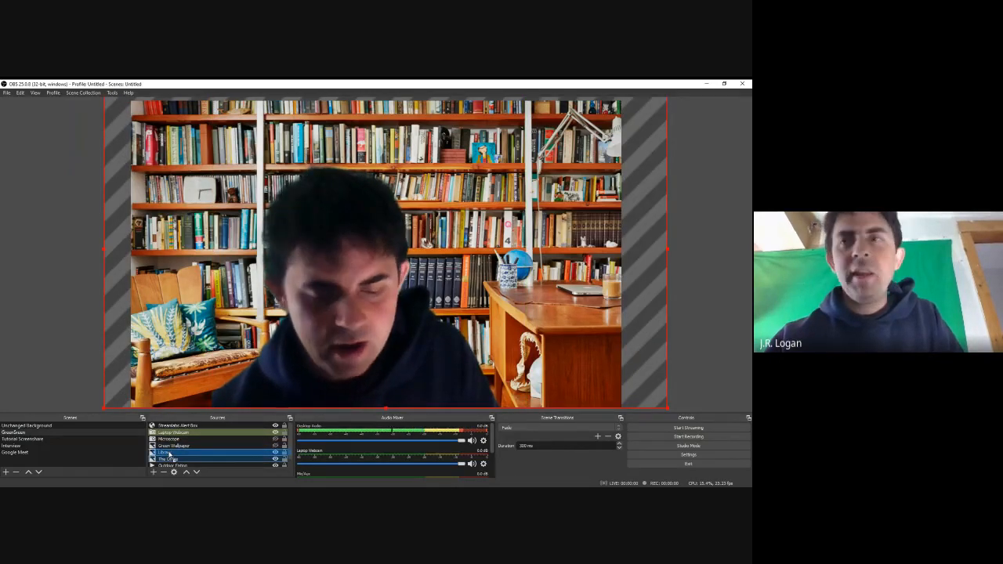
left_click_drag(168, 454, 169, 462)
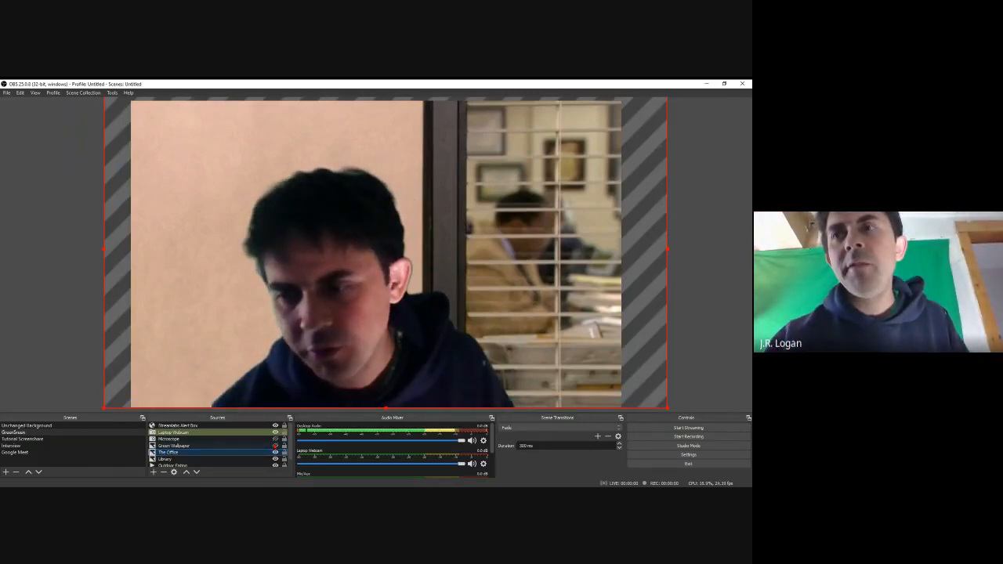
left_click(275, 445)
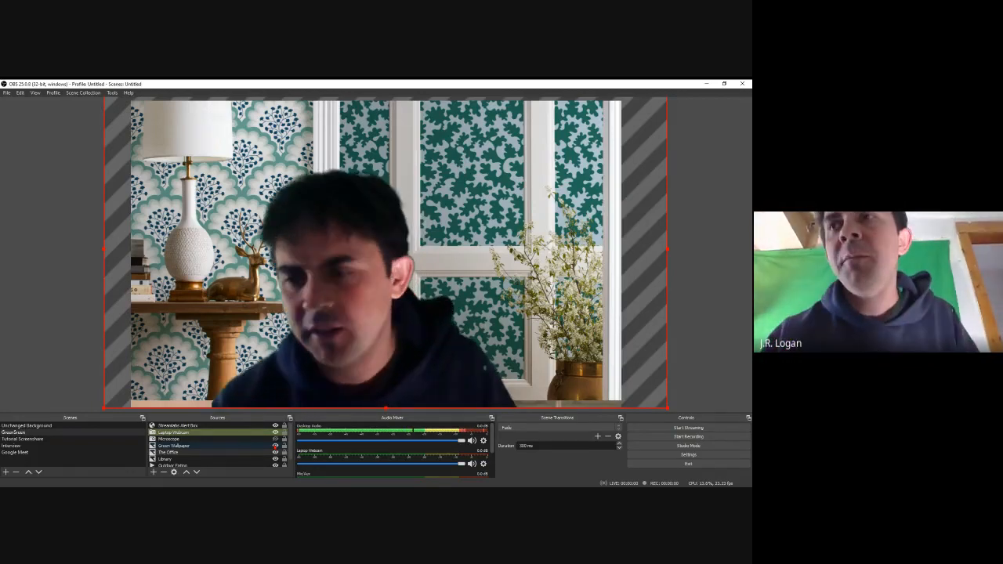
Step: Review the scene's sources and the source types that can be added, including Media Source
left_click(176, 433)
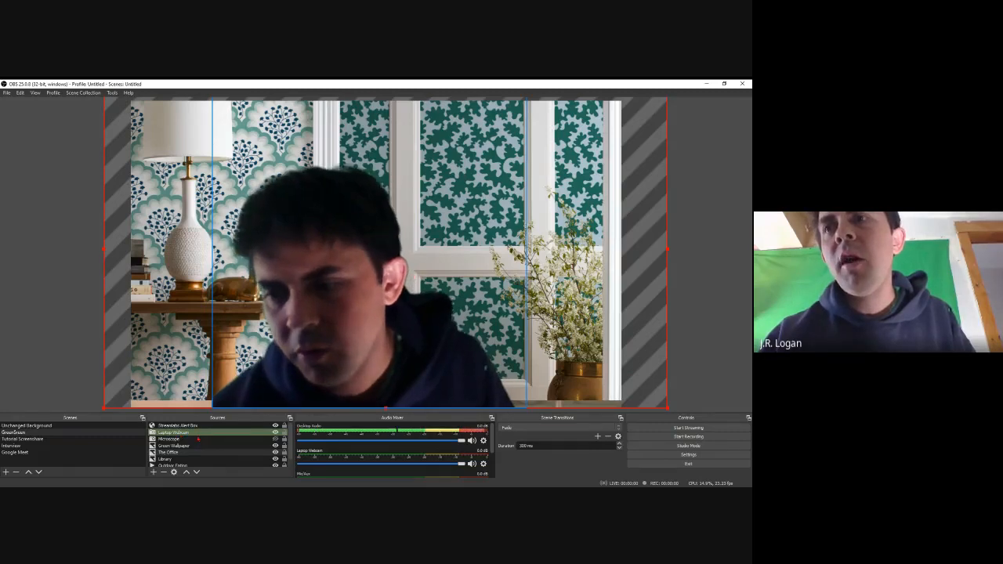
scroll(200, 452, "down", 1)
scroll(200, 458, "up", 1)
scroll(198, 455, "down", 1)
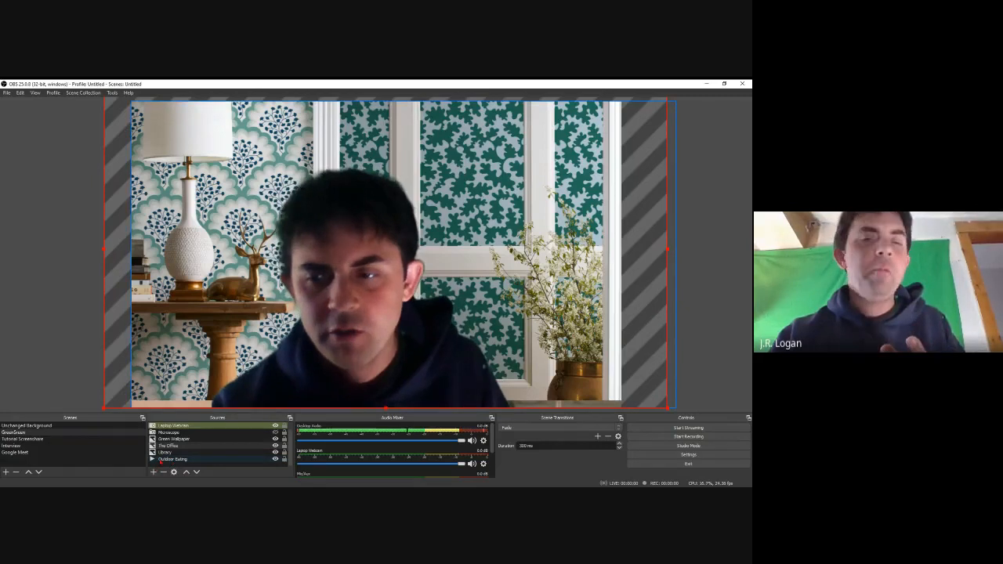
left_click(152, 472)
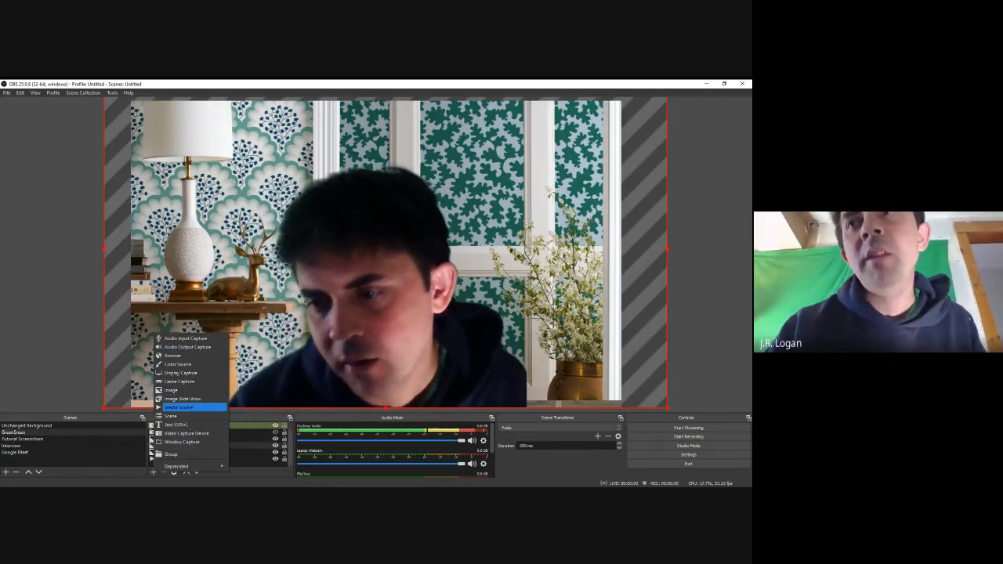
key("Escape")
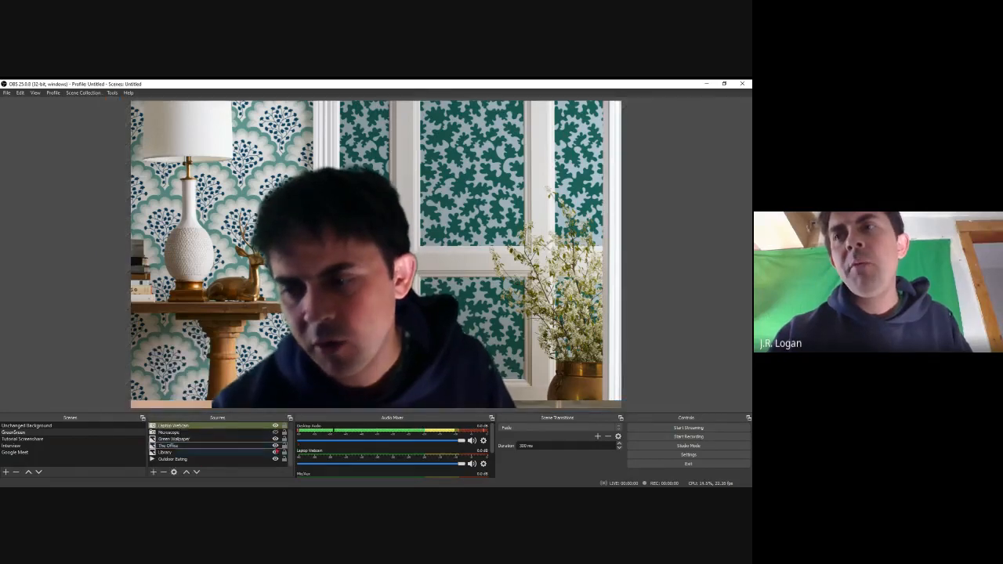
Step: Hide the Library, The Office and Green Wallpaper sources to use the Outdoor Eating video as background, and select it on the canvas
left_click(276, 447)
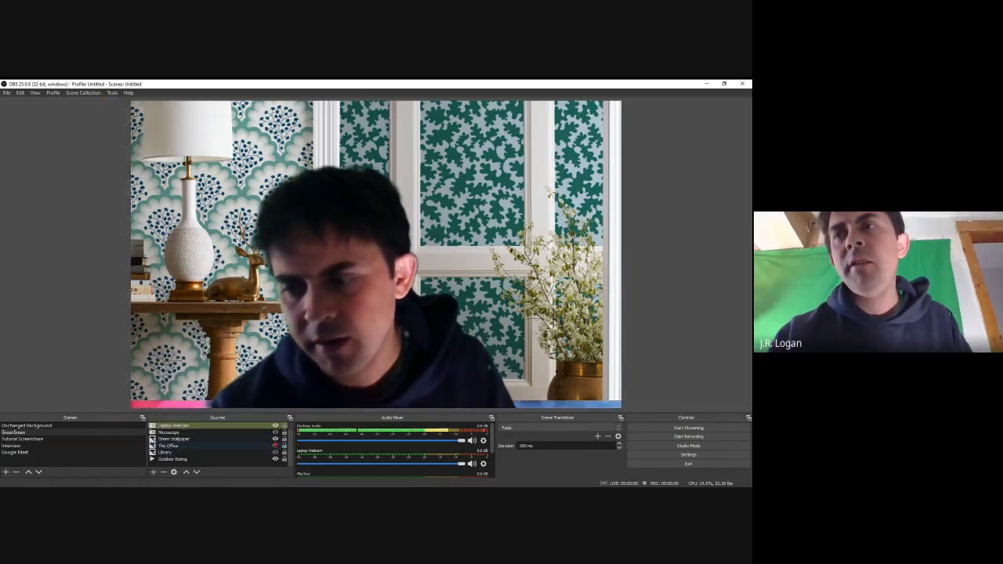
left_click(276, 440)
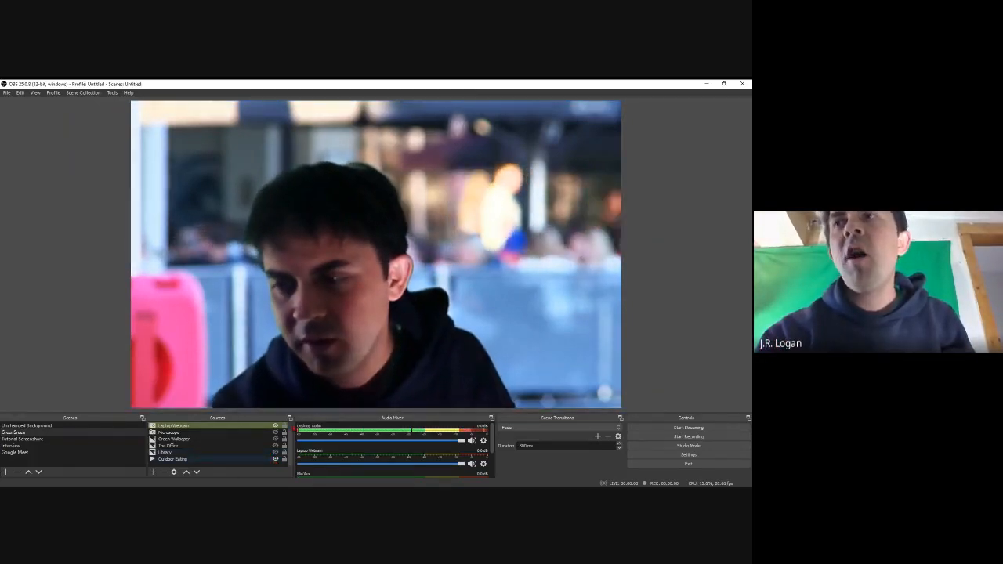
left_click(282, 337)
left_click(164, 326)
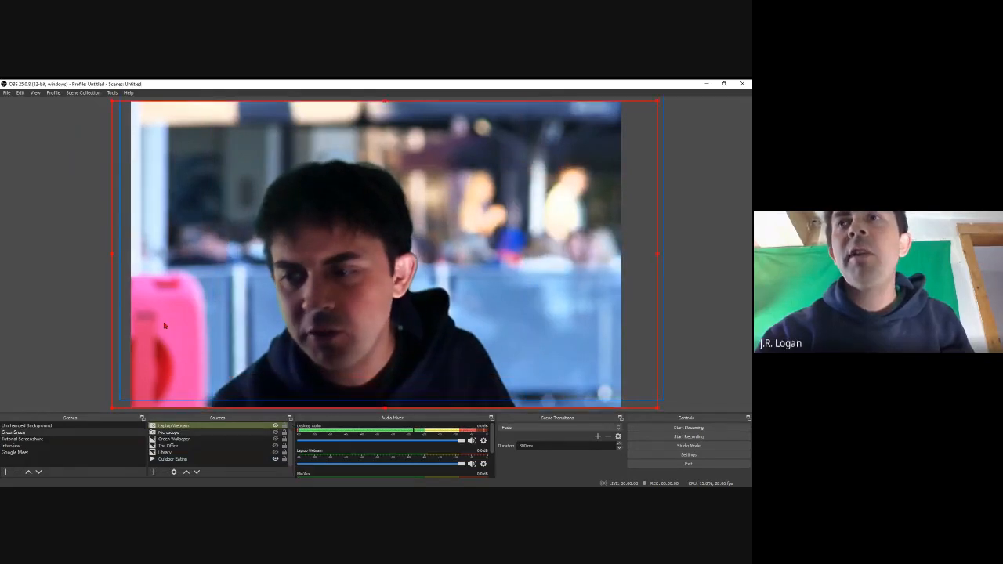
Step: Move the Outdoor Eating video slightly to the left on the canvas and hide that source
left_click(329, 314)
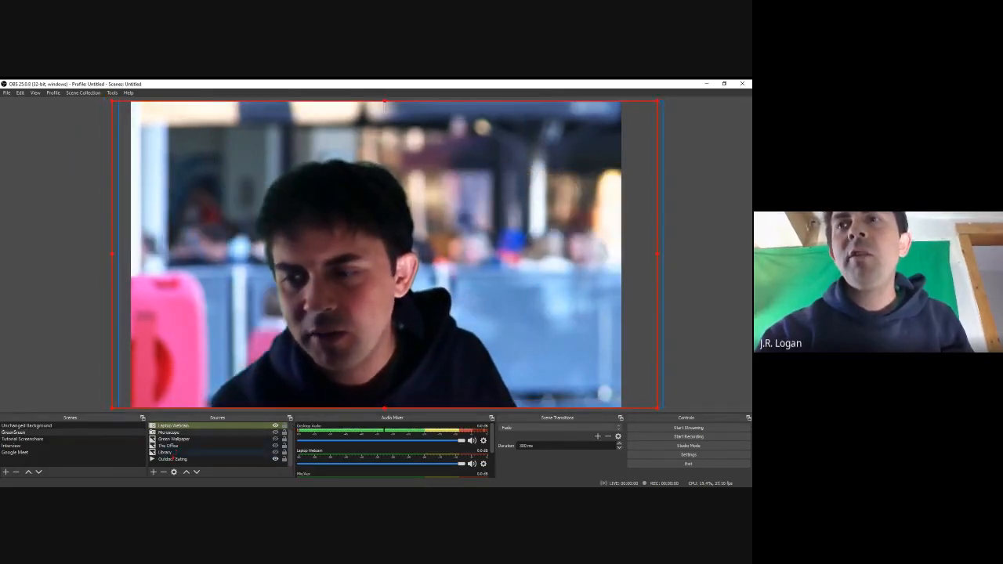
left_click(167, 459)
left_click_drag(152, 393, 117, 395)
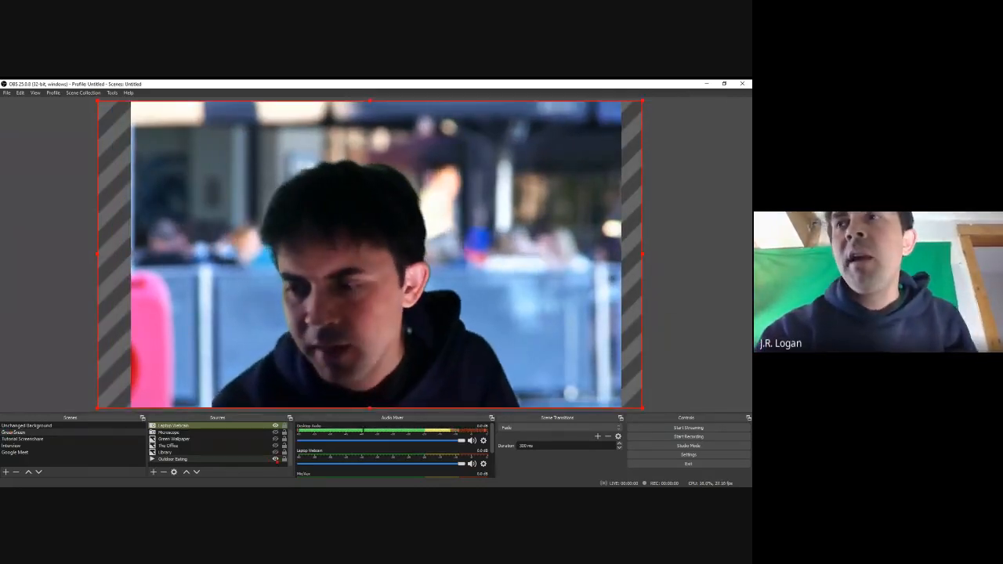
left_click(275, 459)
scroll(204, 443, "up", 1)
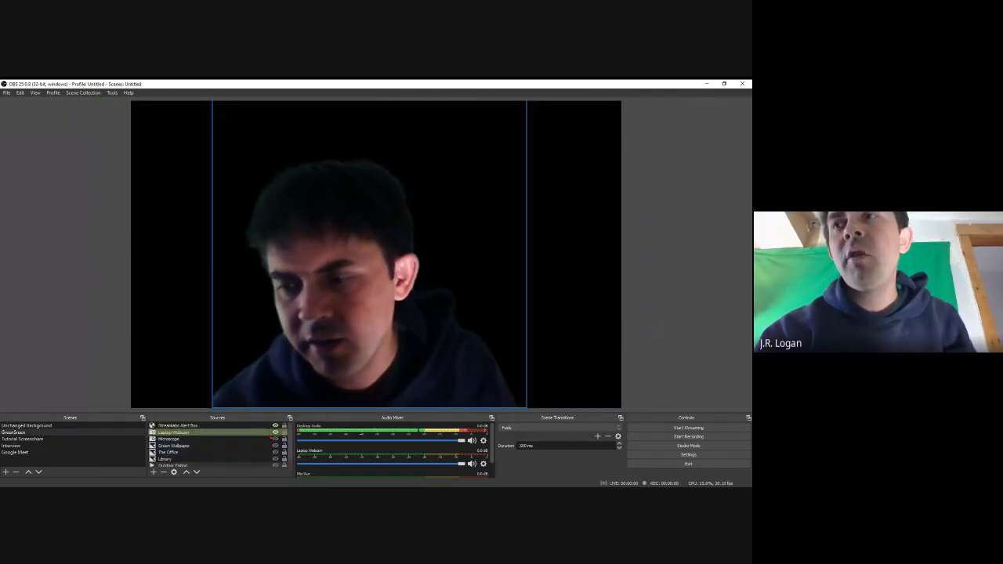
Step: Check the options for adding a Video Capture Device source without creating one, and show the Microscope source as the background
left_click(179, 432)
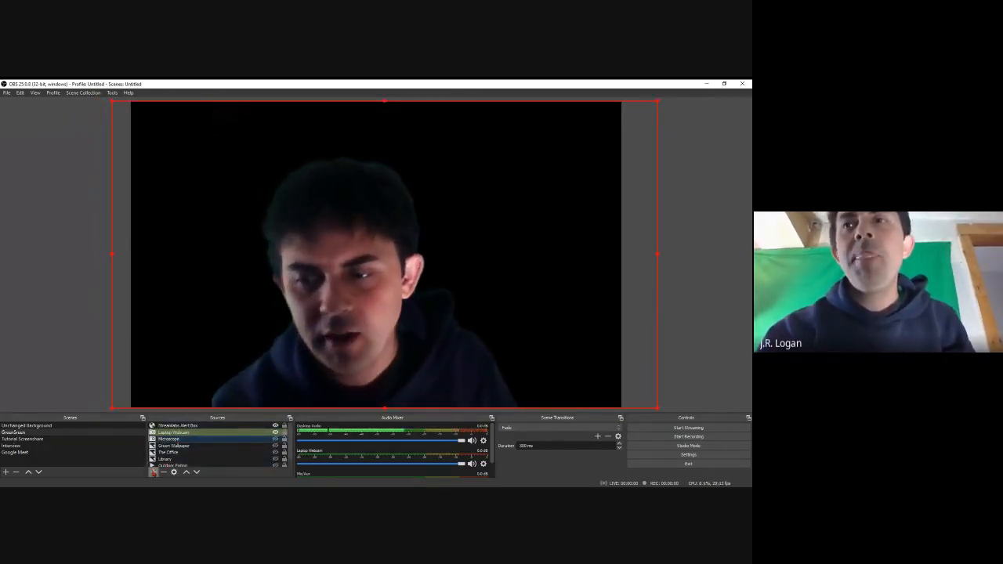
left_click(153, 472)
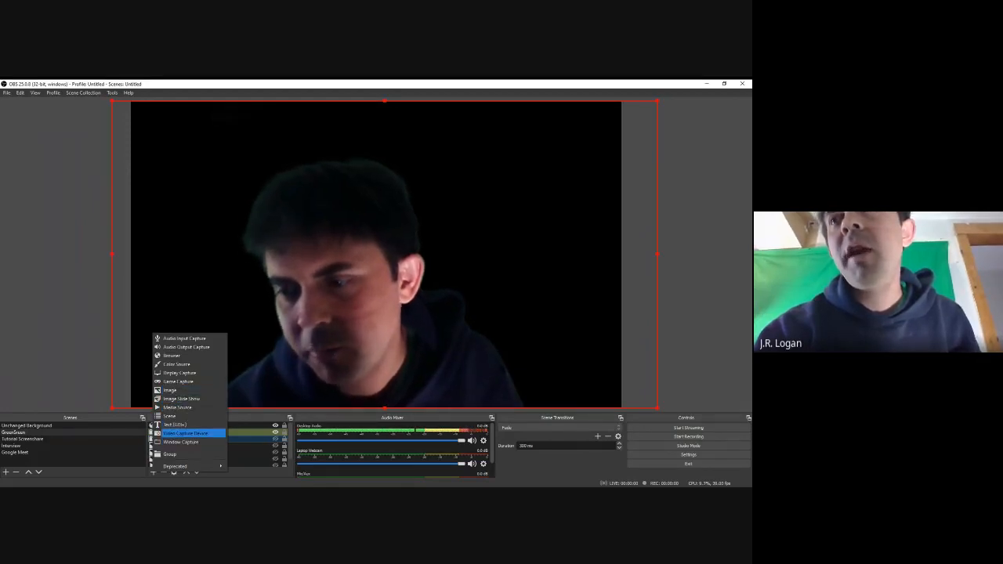
left_click(186, 433)
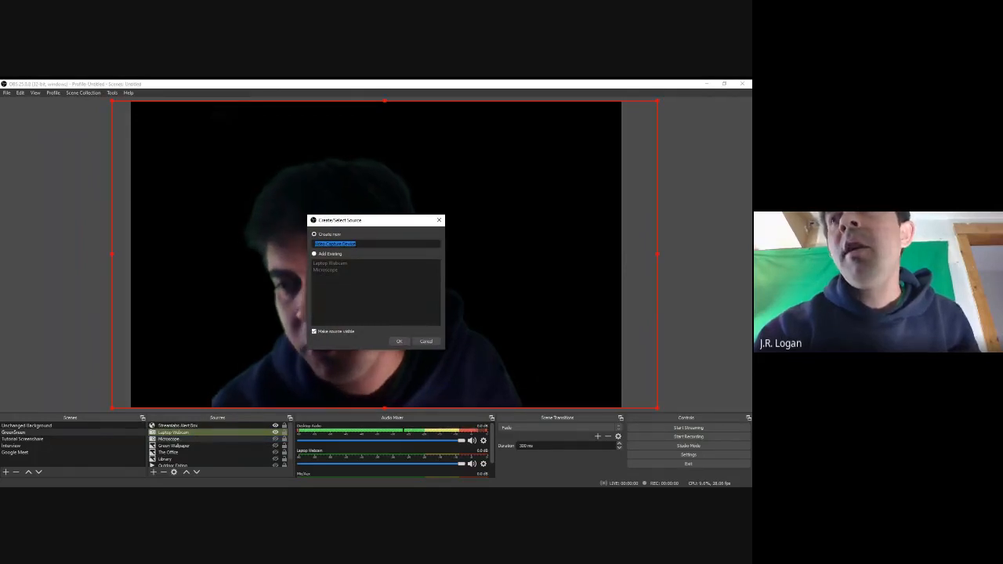
left_click(435, 343)
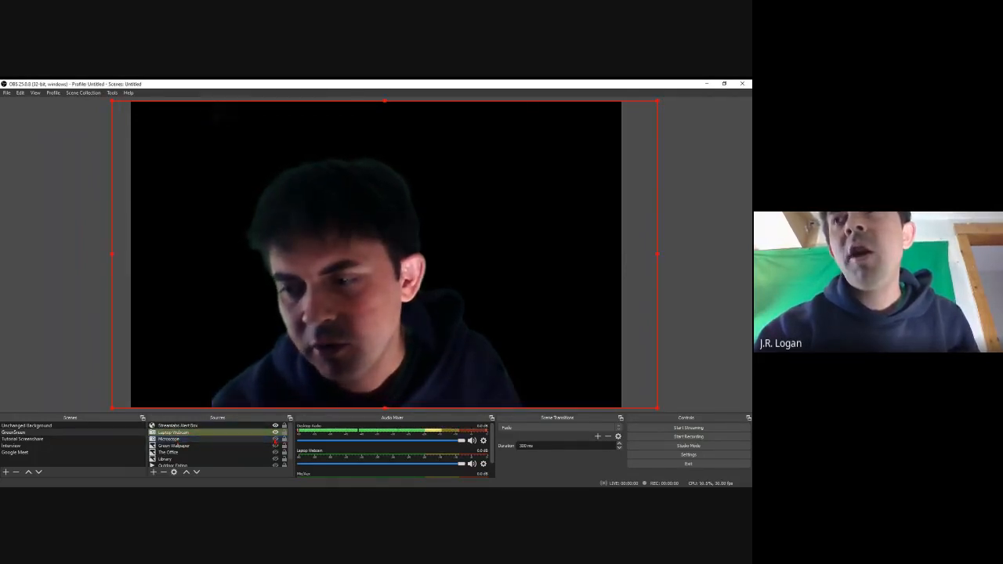
left_click(275, 441)
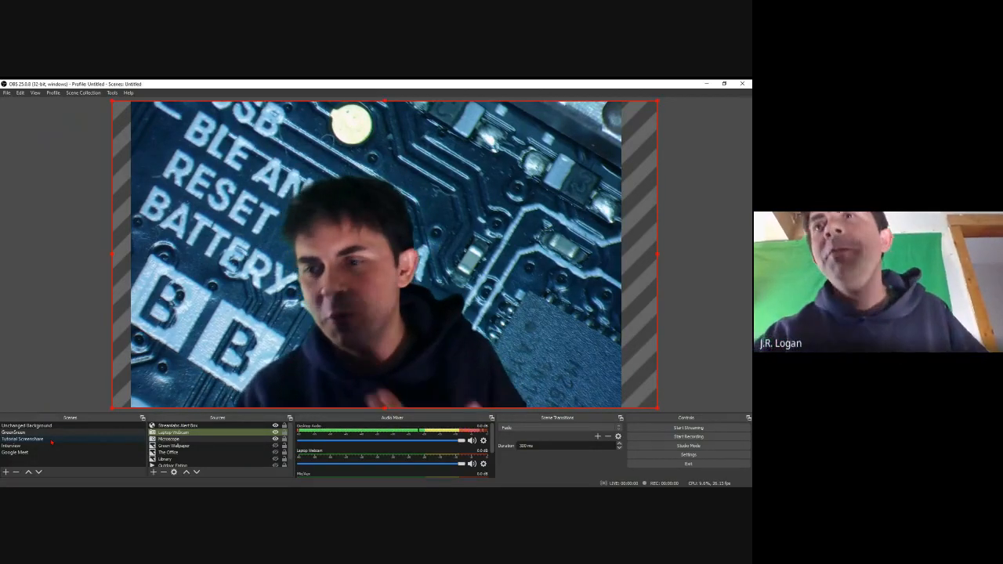
Step: Show the Display Capture source in the Tutorial Screenshare scene and search Google for "obs" in a new browser tab
left_click(52, 441)
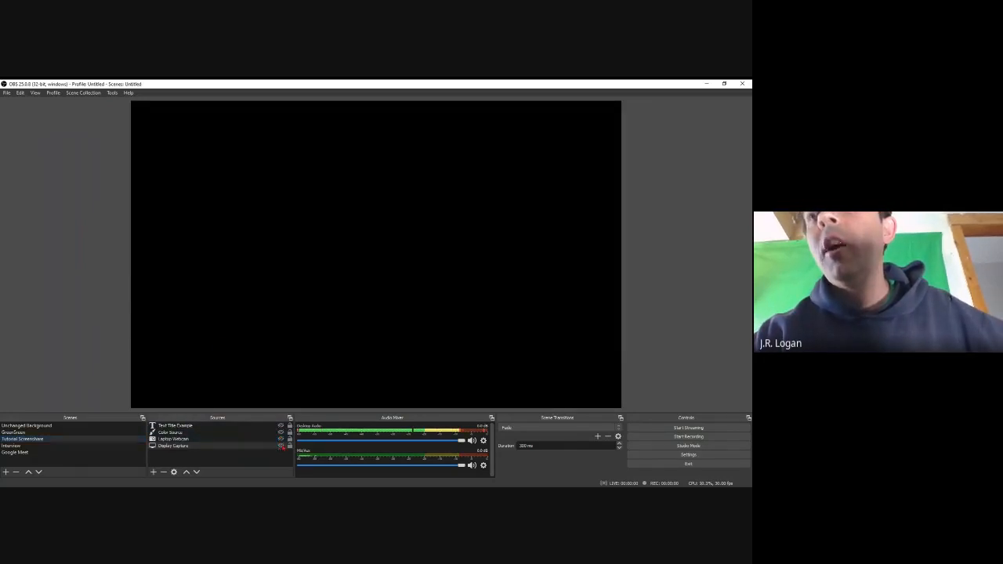
left_click(281, 446)
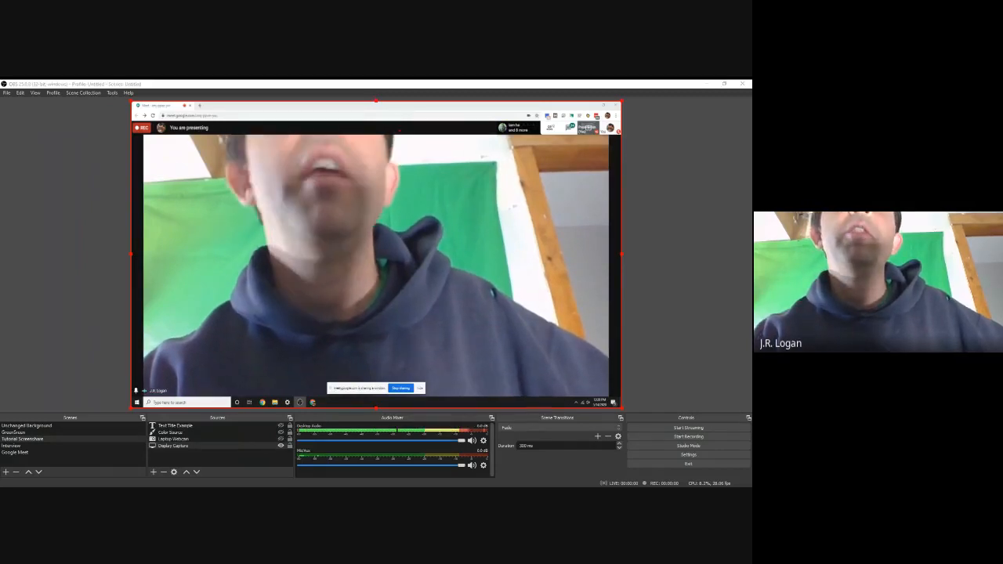
mouse_move(398, 106)
left_mouse_down()
mouse_move(398, 195)
mouse_move(392, 101)
left_mouse_up()
left_click(202, 106)
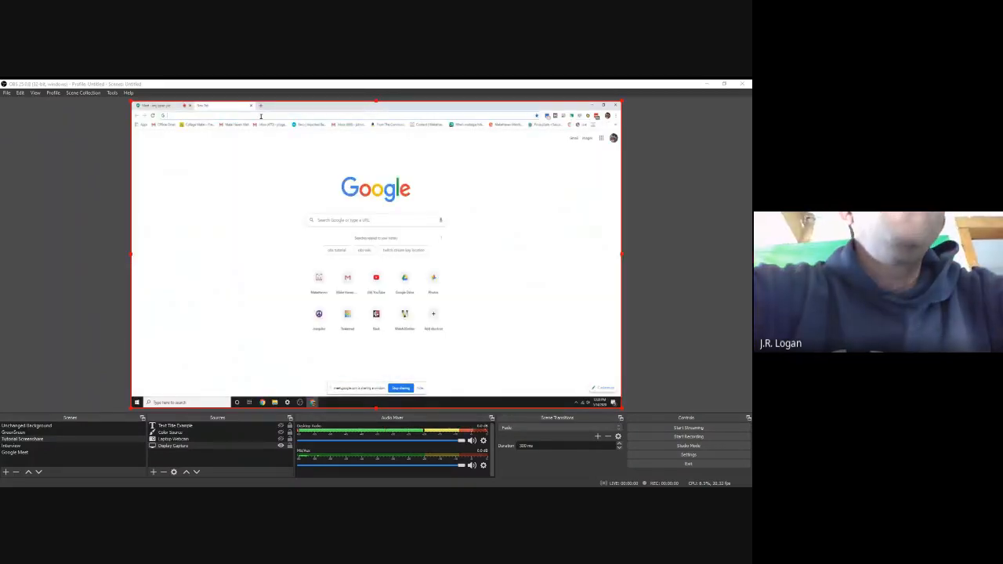
type("obs")
key("Return")
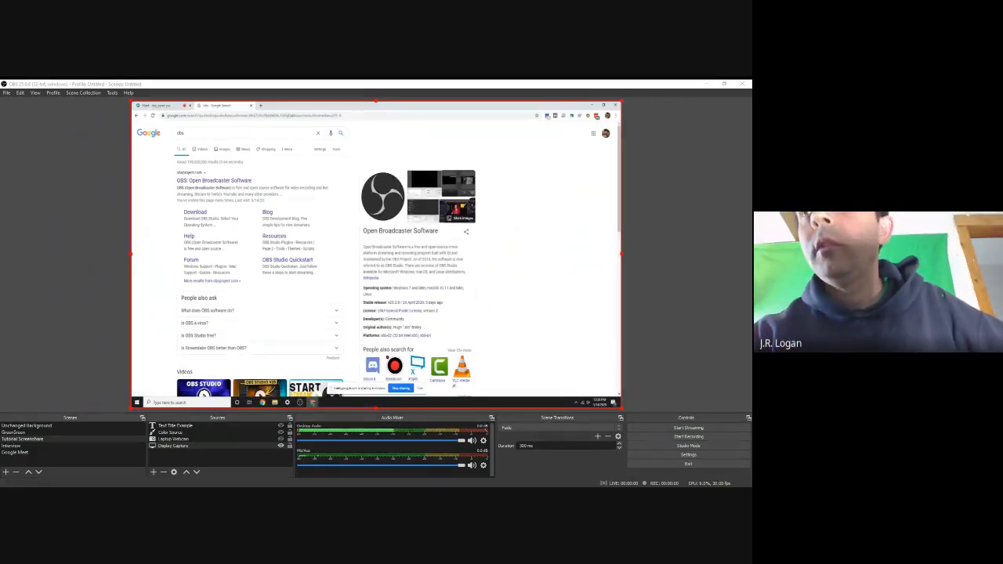
Step: Review the available source types and the displays offered in the Display Capture source's properties, leaving the settings as they are
left_click(153, 471)
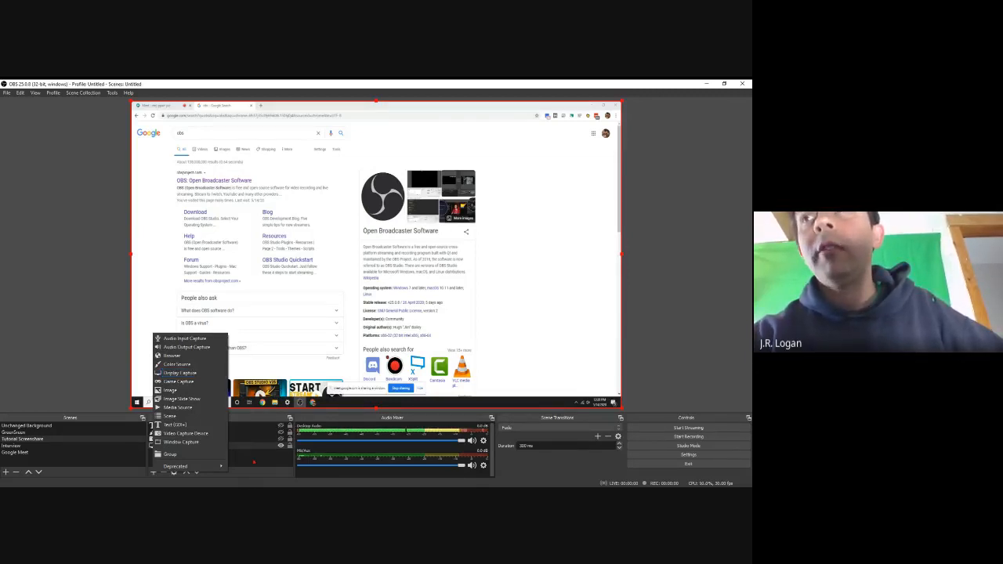
left_click(254, 463)
right_click(171, 445)
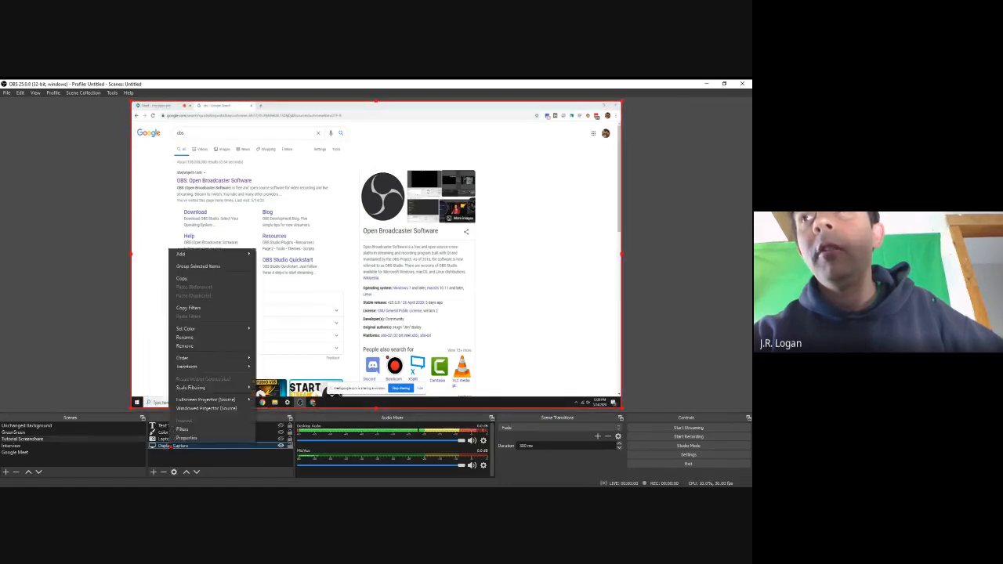
left_click(188, 437)
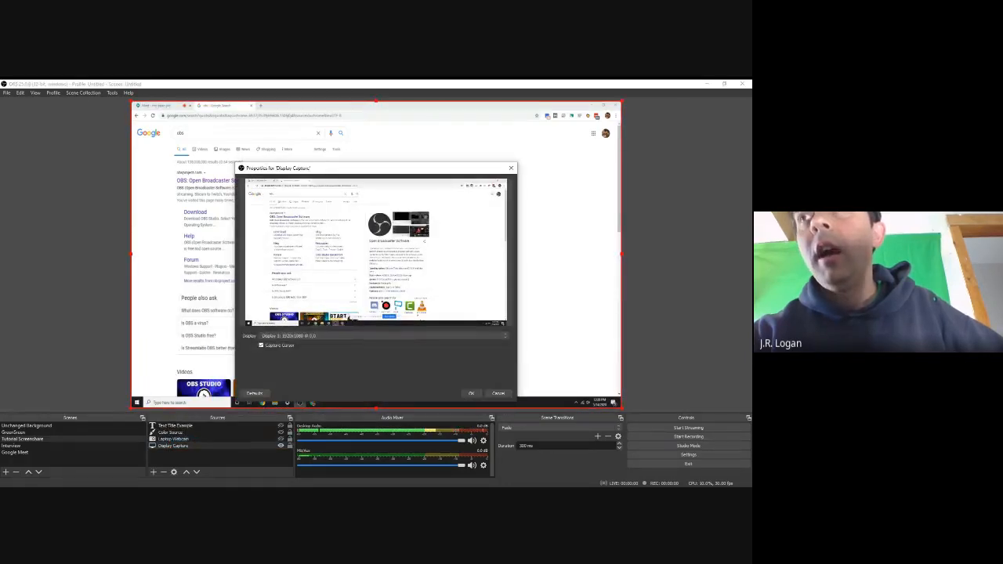
left_click(384, 336)
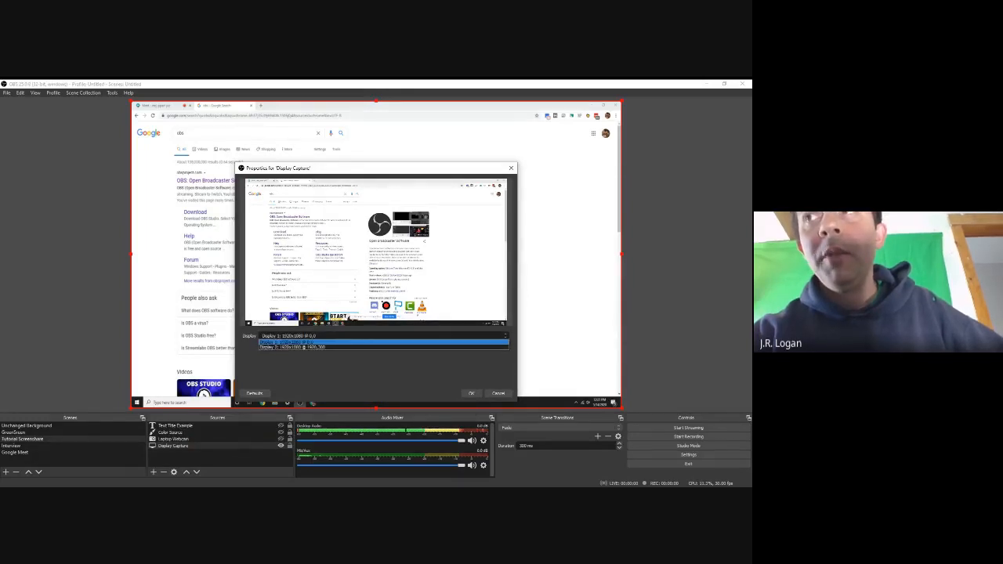
left_click(384, 341)
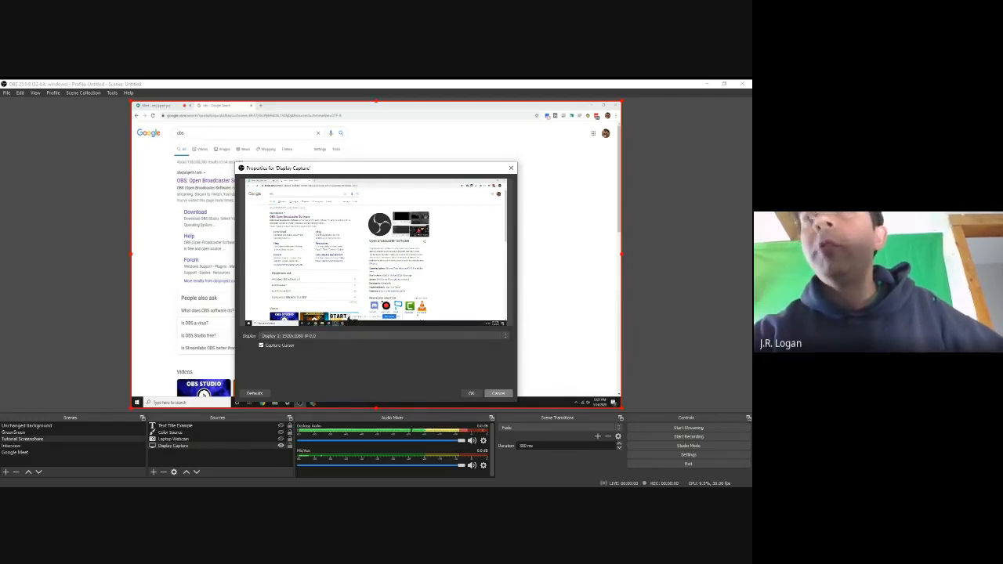
left_click(498, 393)
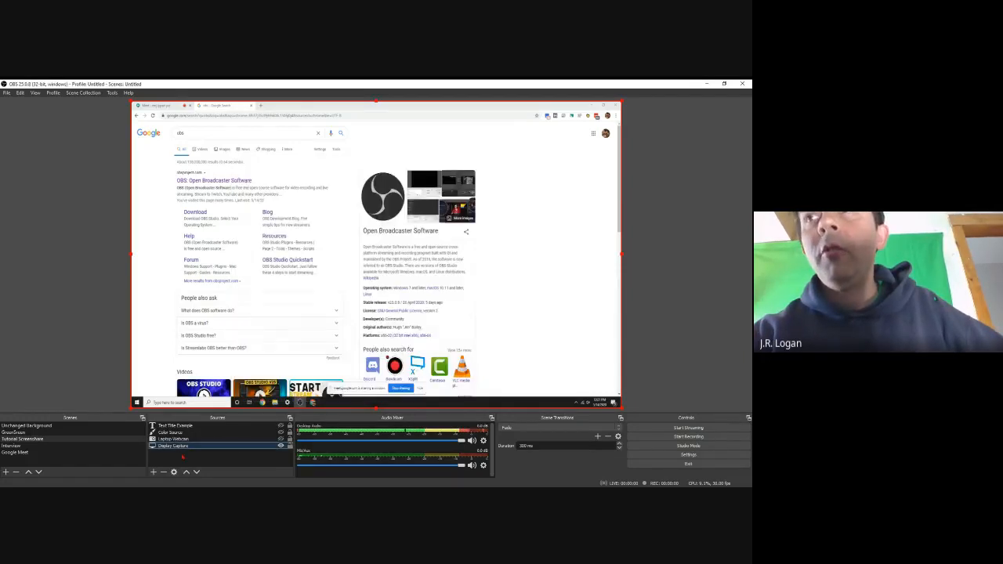
Step: Add a new Window Capture source and review which open windows it can capture
left_click(153, 471)
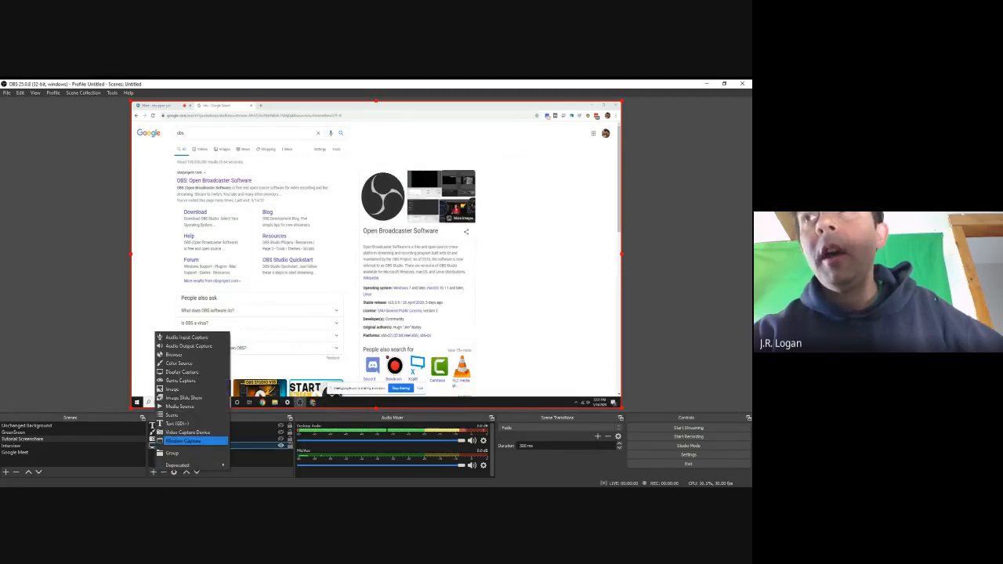
left_click(182, 442)
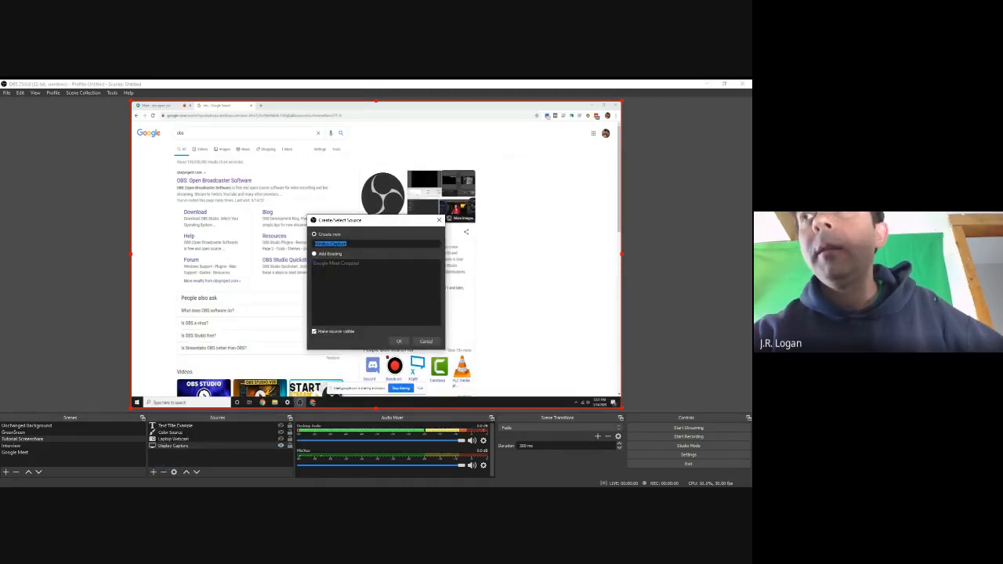
left_click(399, 342)
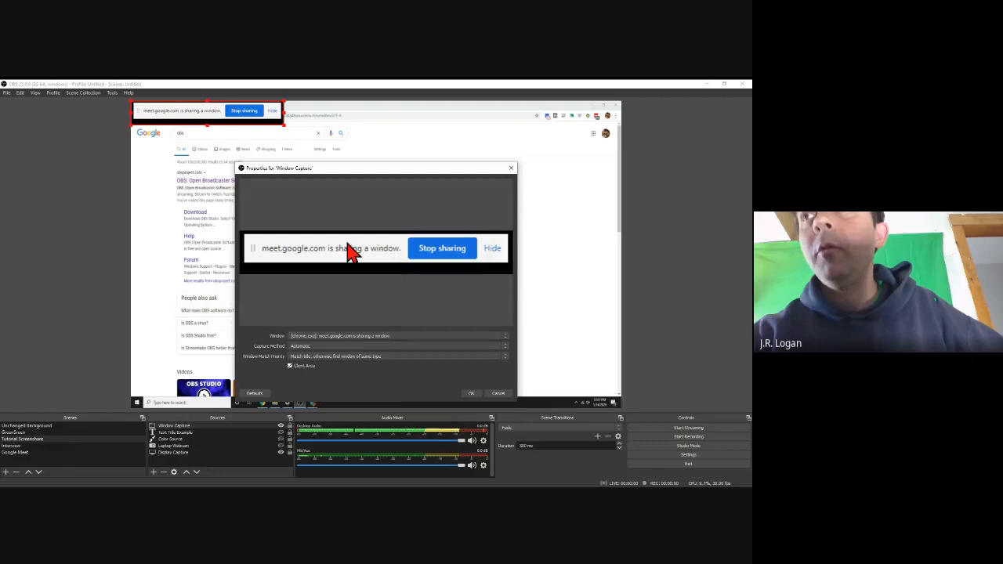
left_click(362, 336)
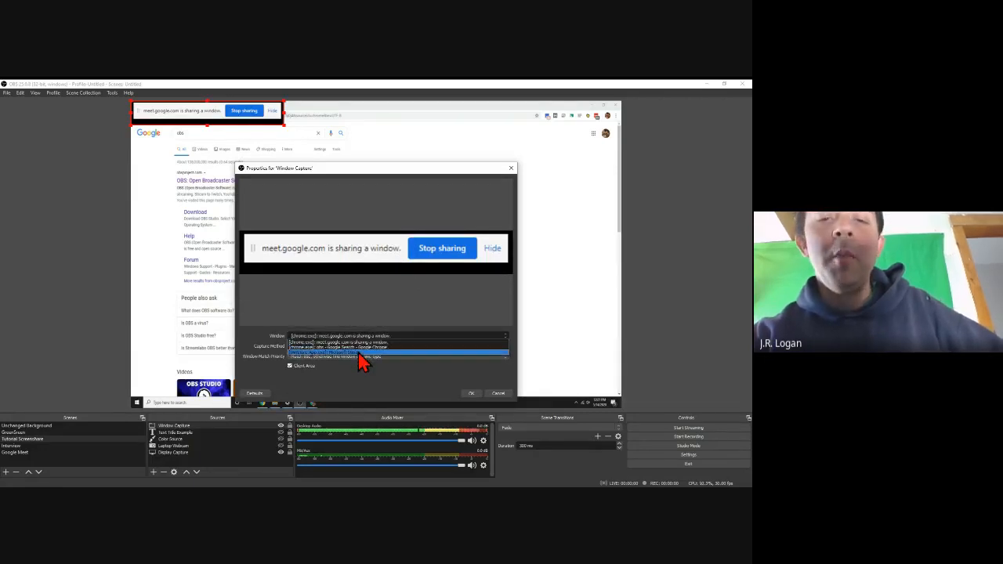
left_click(423, 327)
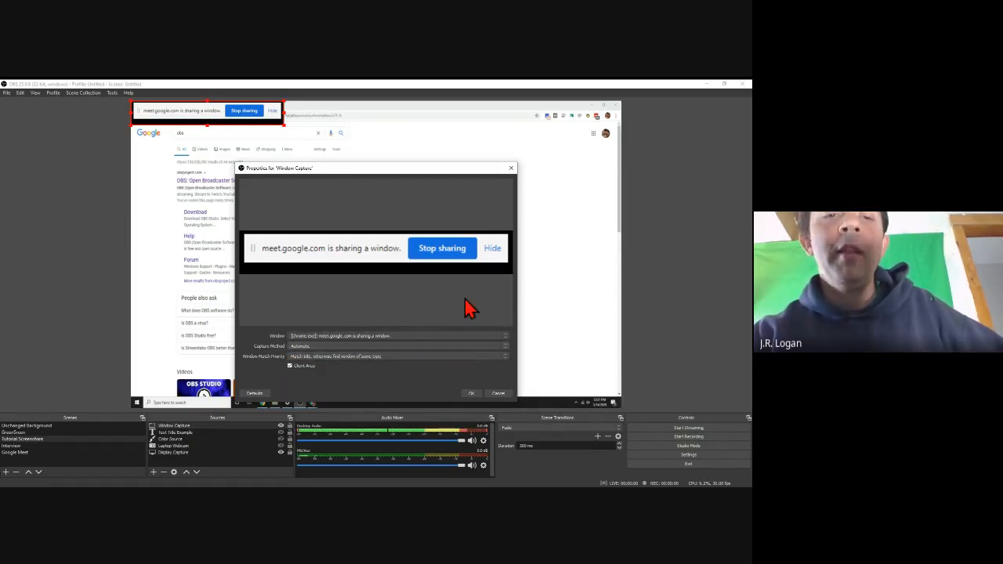
left_click(500, 394)
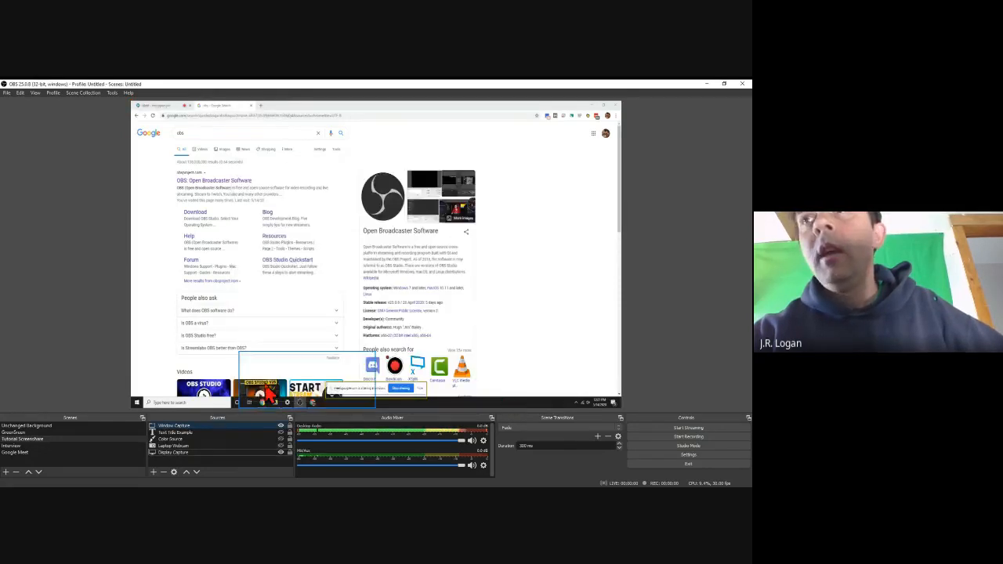
Step: Resize the Display Capture image proportionally so it overhangs both sides of the canvas, and align it with the canvas's lower edge
left_click(154, 472)
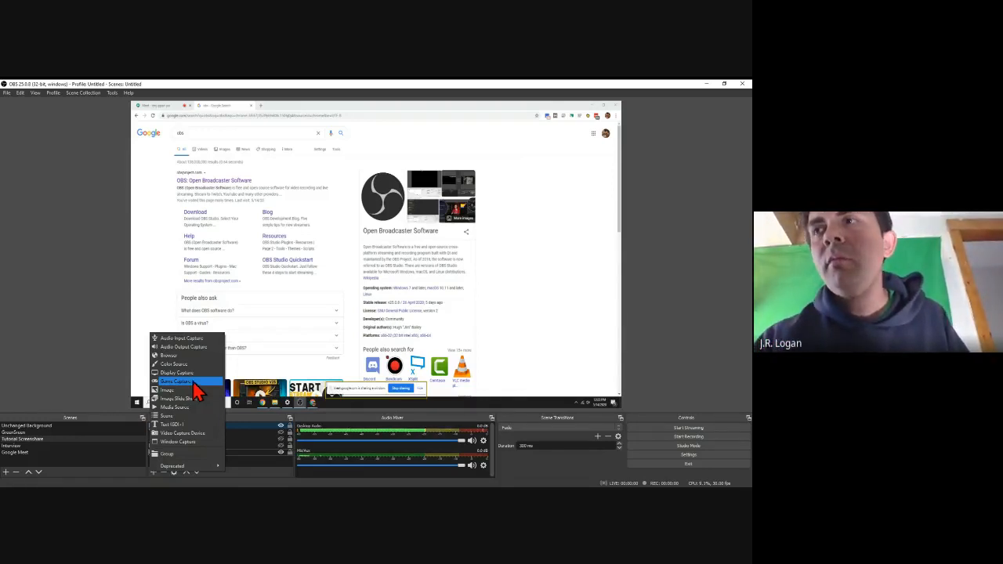
left_click(419, 280)
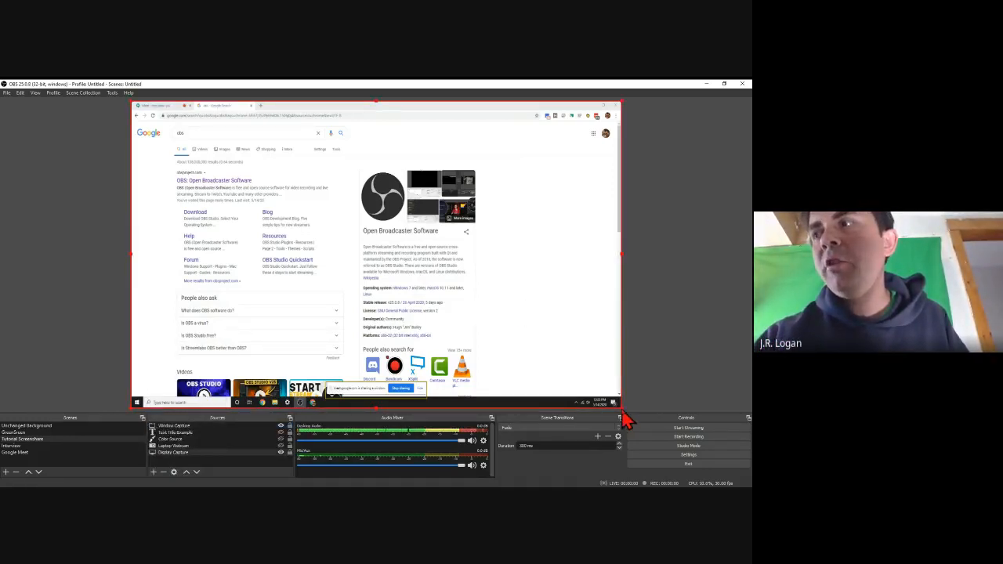
left_click_drag(624, 418, 462, 407)
left_click_drag(456, 321, 437, 321)
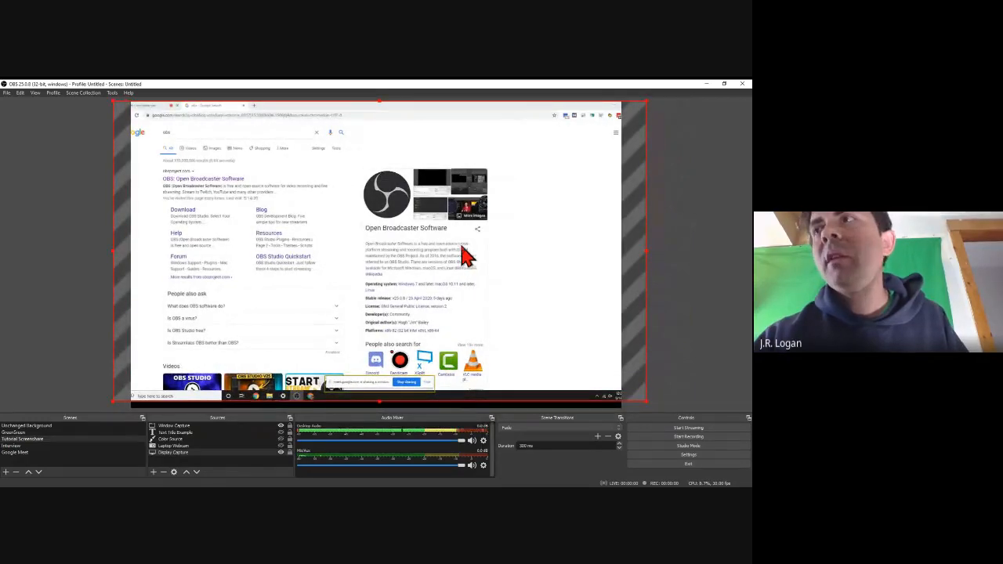
left_click_drag(501, 264, 498, 270)
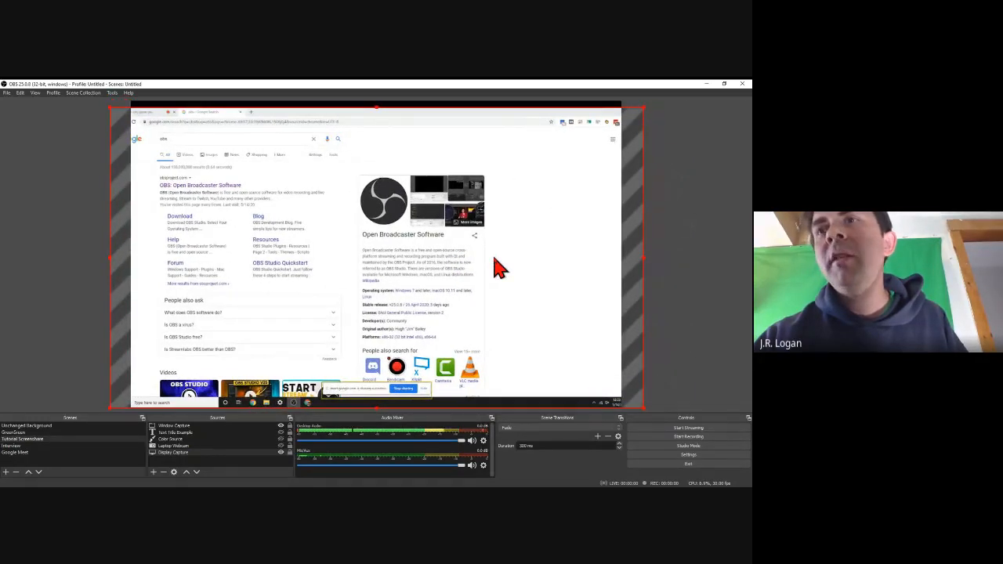
Step: Toggle the Text Title Example source on and off, and show the Laptop Webcam source over the screen capture
left_click(280, 432)
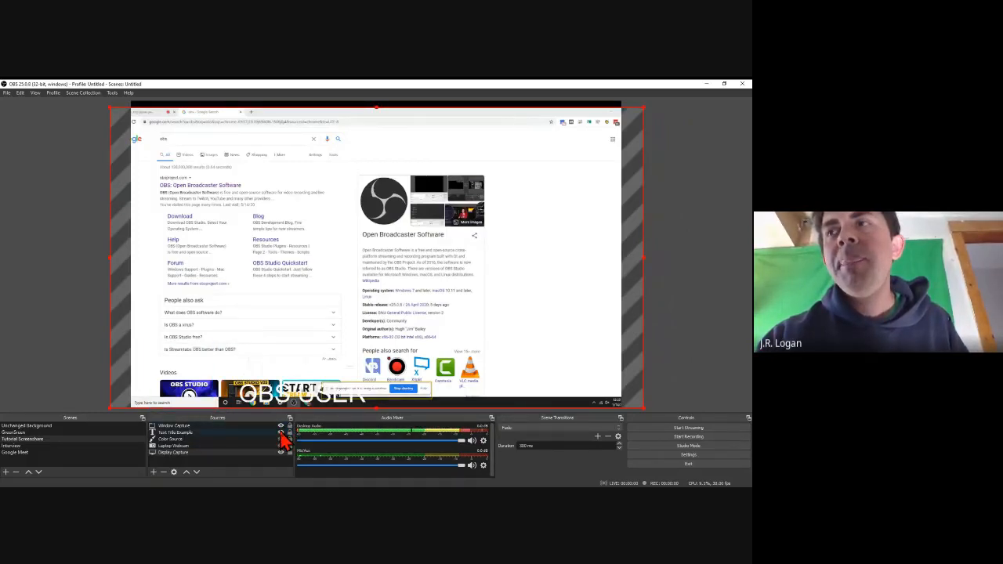
left_click(280, 433)
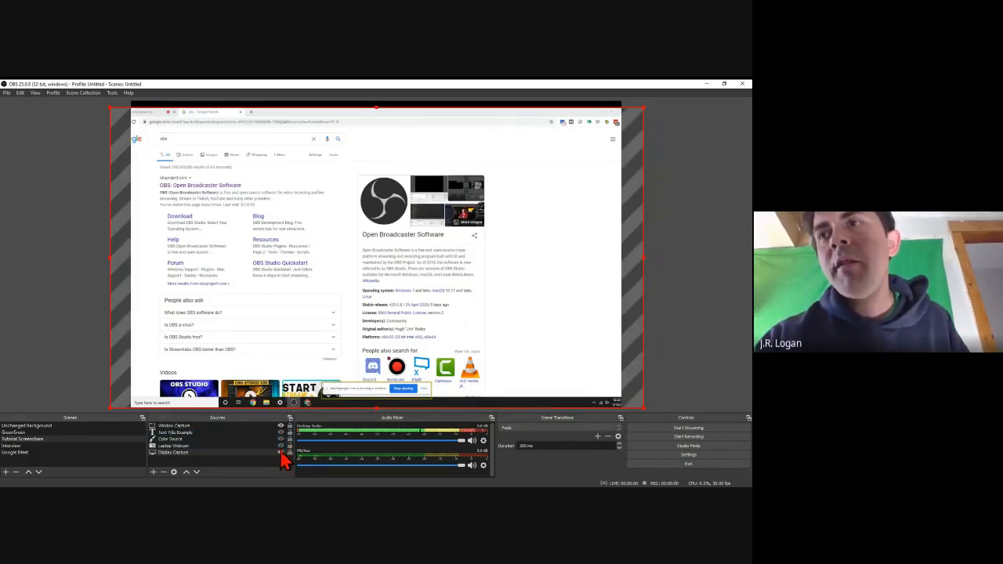
left_click(281, 446)
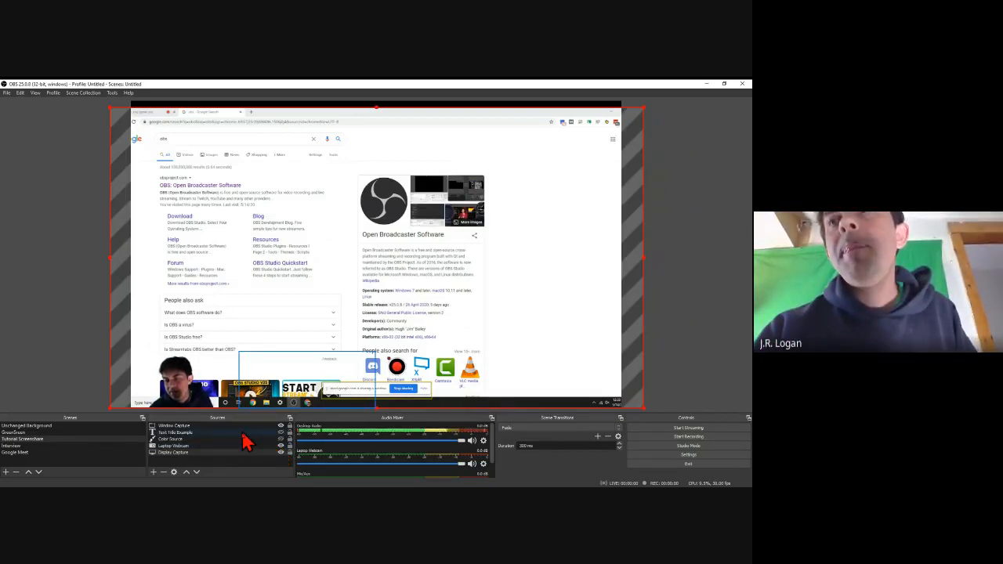
Step: Review the Text (GDI+) source type and the font, text and transform settings in the Text Title Example source's properties
left_click(154, 472)
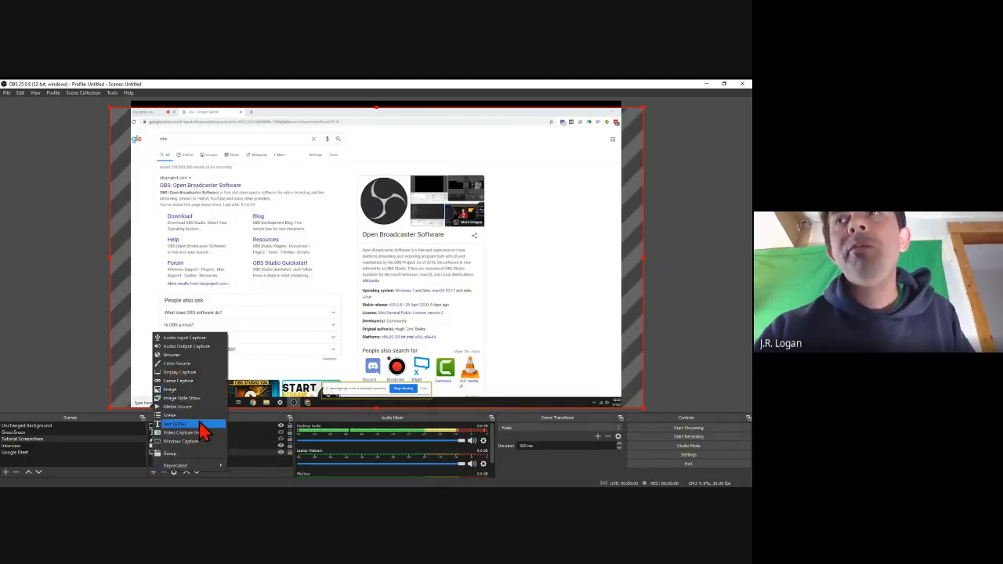
left_click(276, 465)
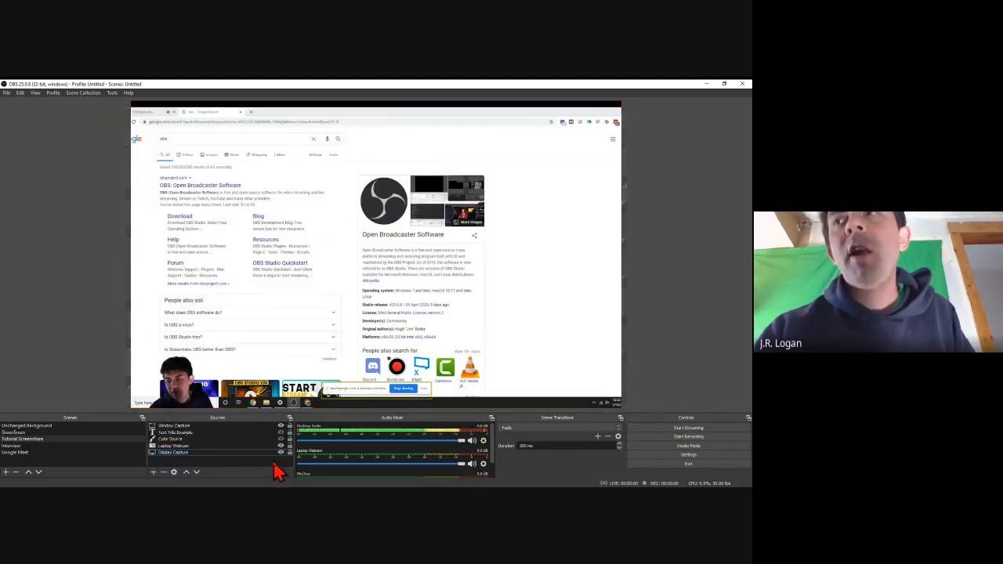
left_click(198, 434)
right_click(198, 434)
left_click(212, 429)
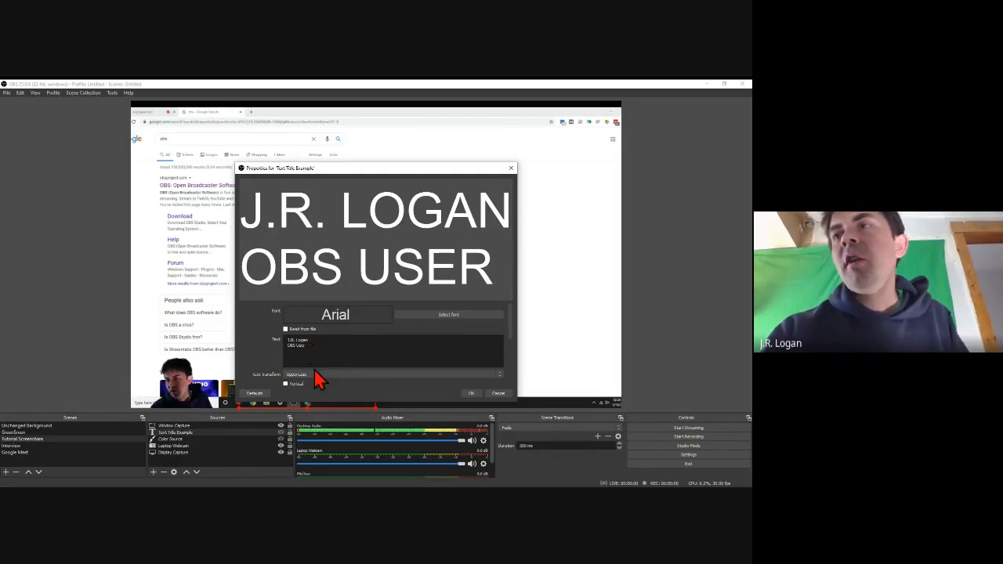
left_click(473, 394)
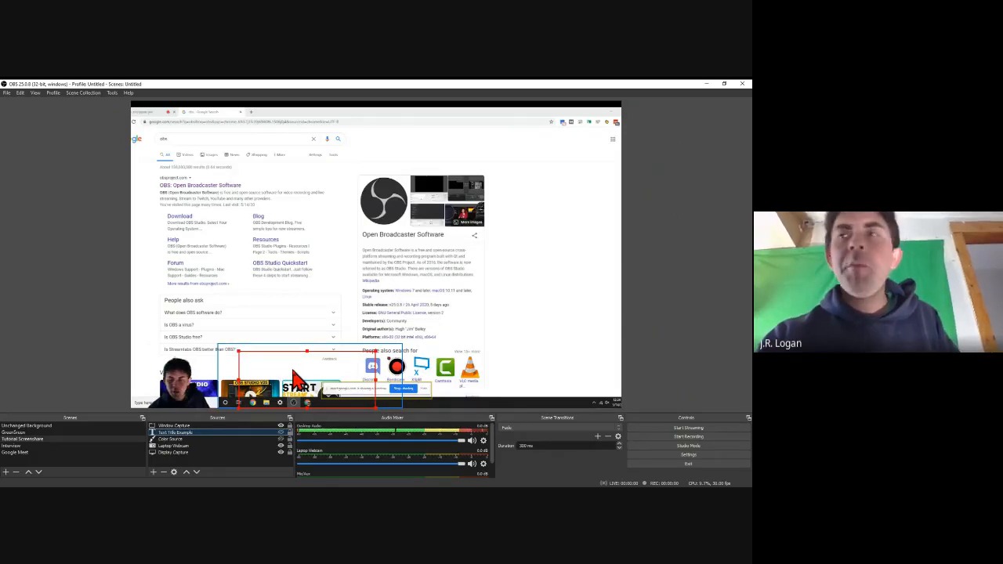
Step: Review the Color Source type among the addable sources, then show the Color Source and Text Title Example sources over the screen capture
left_click(173, 440)
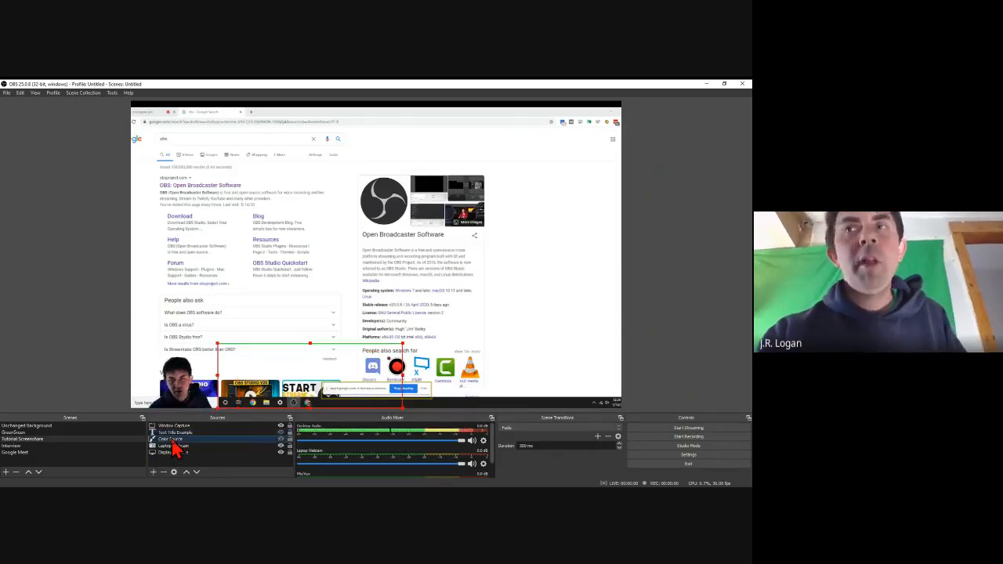
left_click(153, 472)
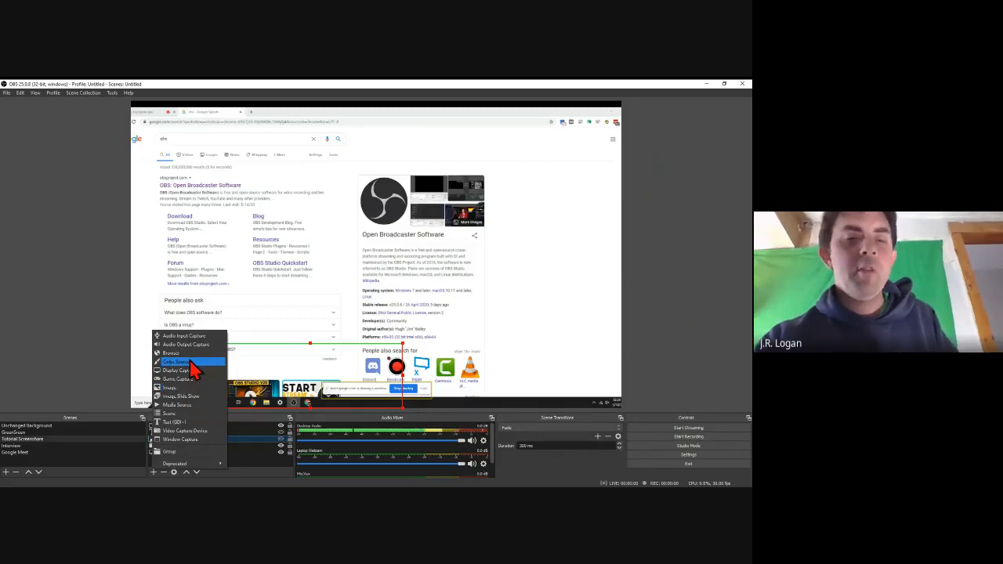
left_click(246, 447)
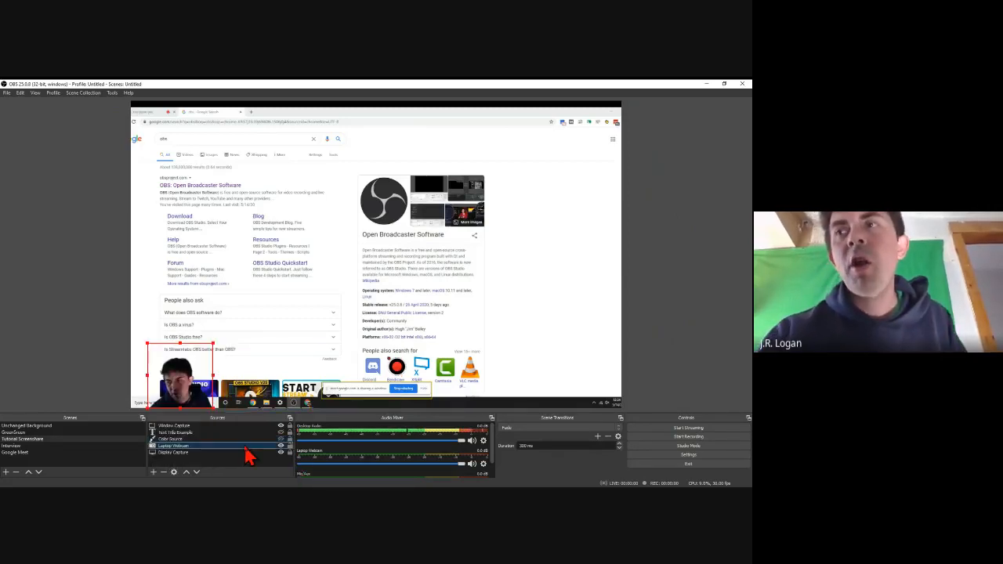
left_click(280, 435)
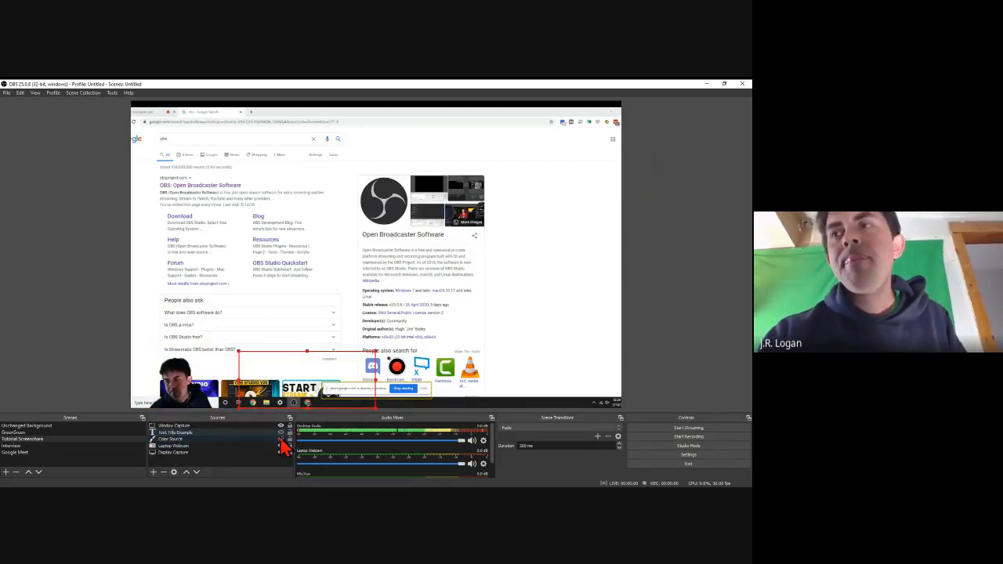
left_click(280, 432)
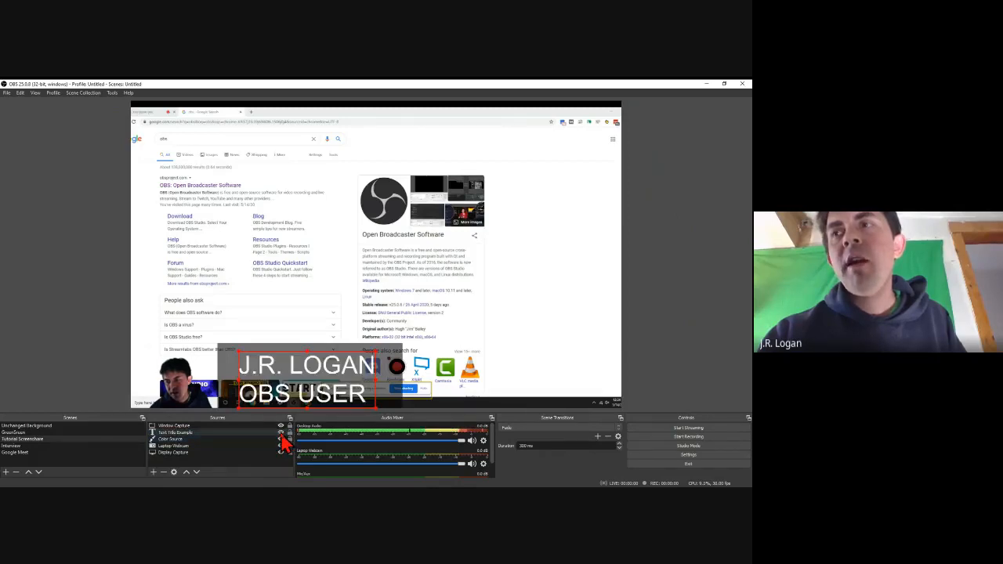
Step: Review the Color Source's color and size properties and the opacity setting in its Color Correction filter
left_click(182, 440)
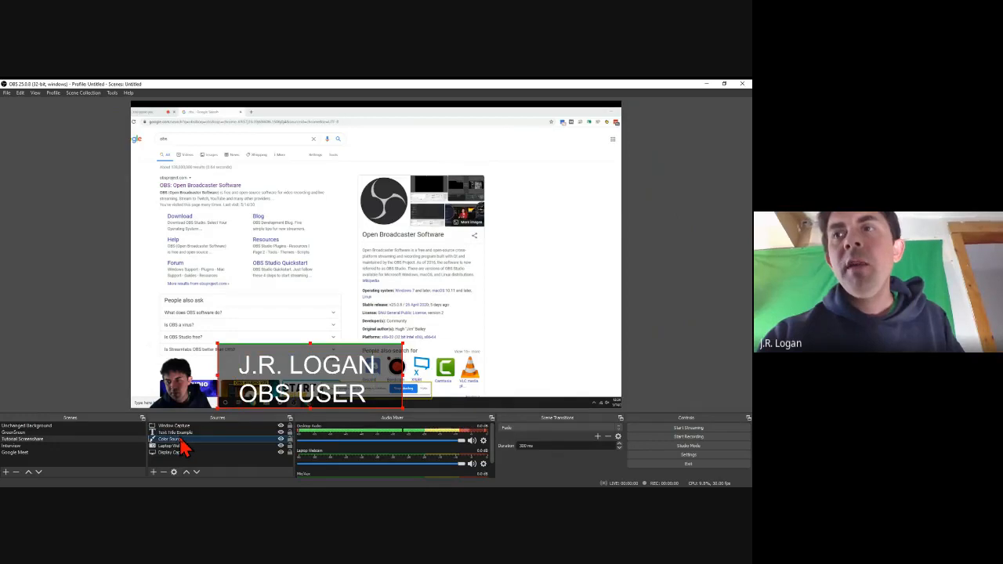
right_click(182, 440)
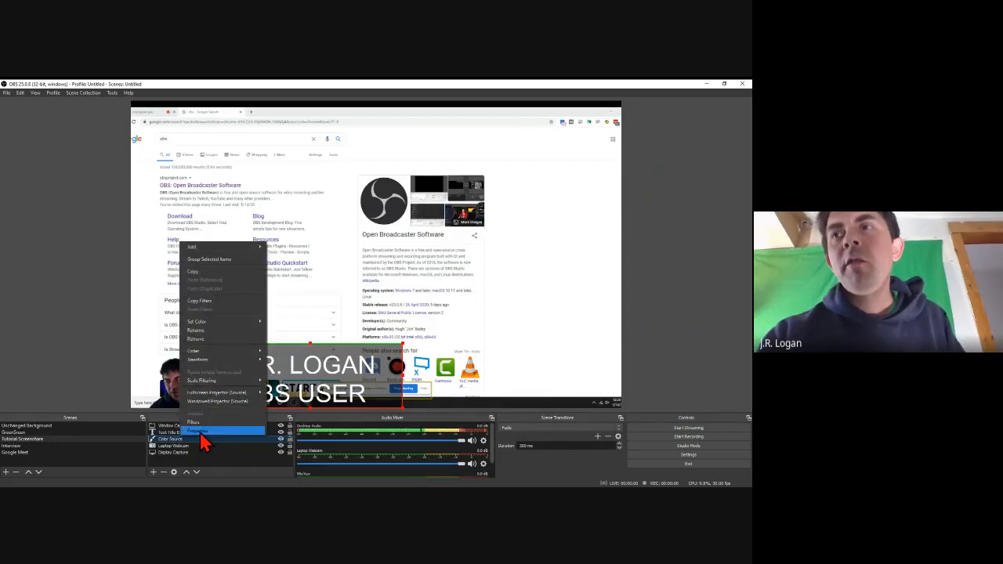
left_click(199, 433)
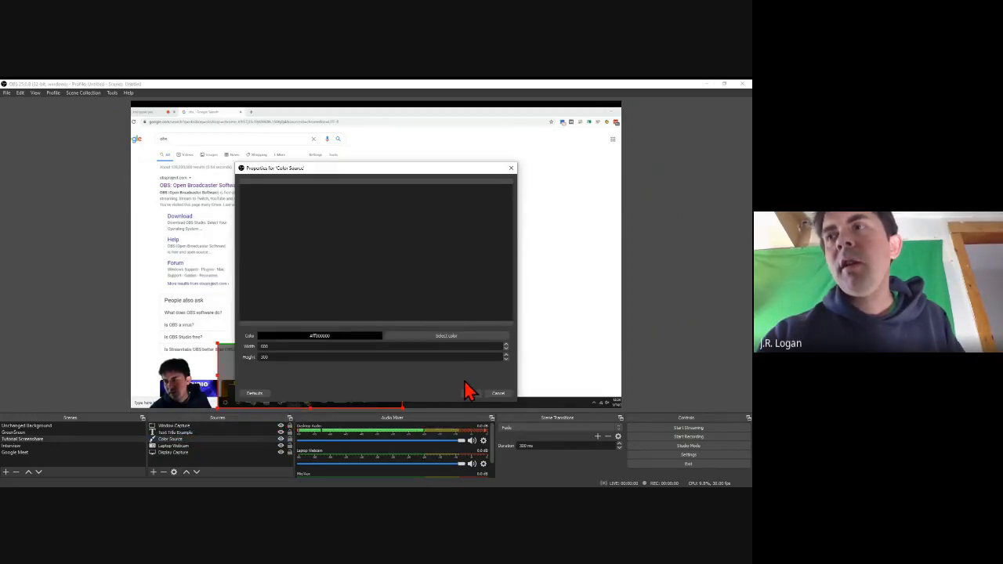
left_click(501, 395)
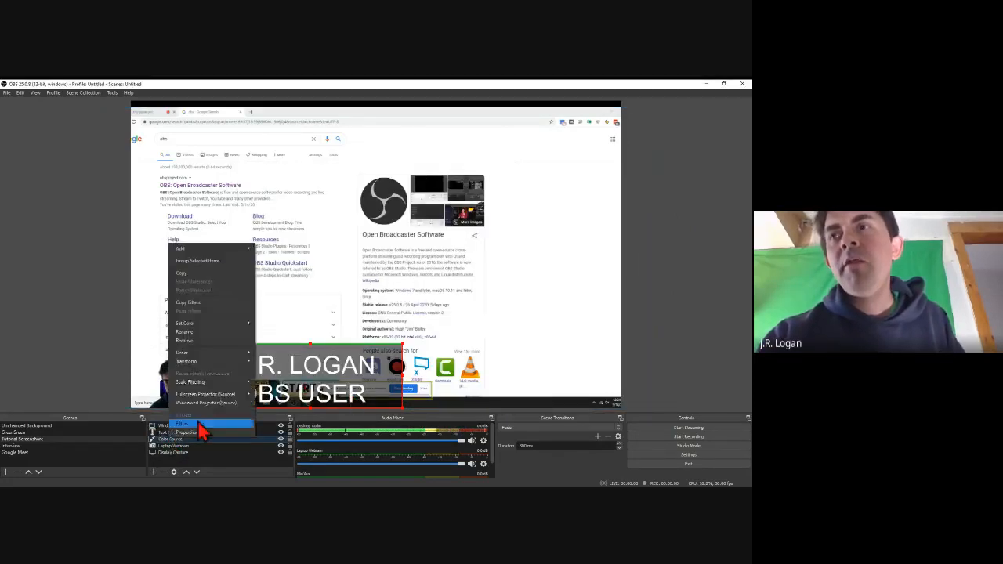
left_click(187, 425)
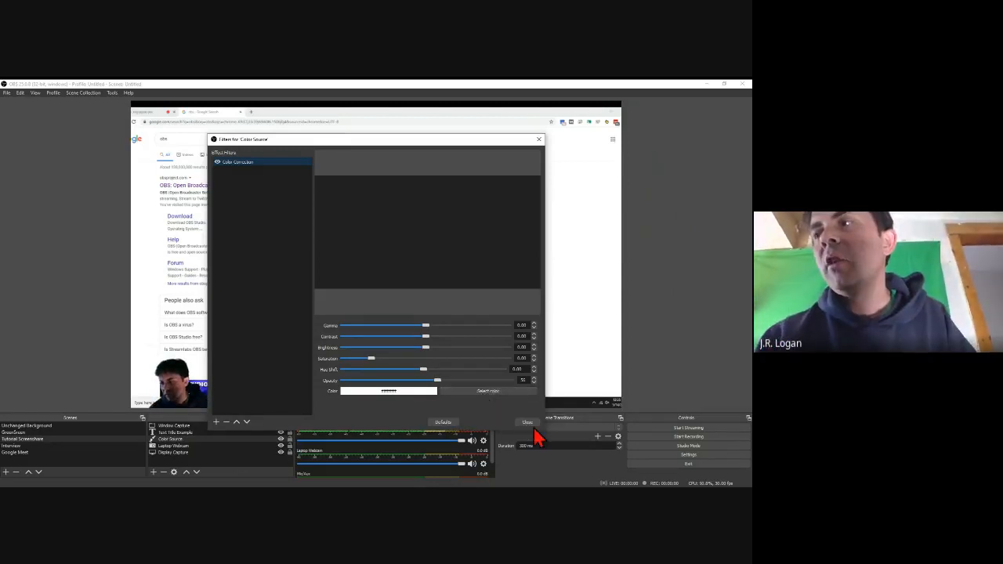
left_click(521, 423)
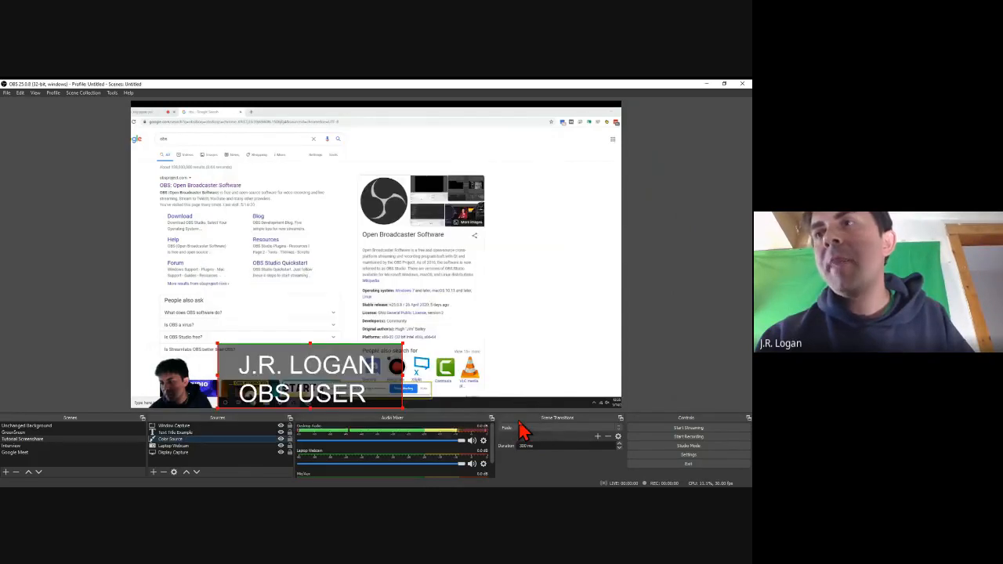
Step: Switch to the Interview scene and move the MakeHaven logo slightly up and to the right on the canvas
left_click(268, 332)
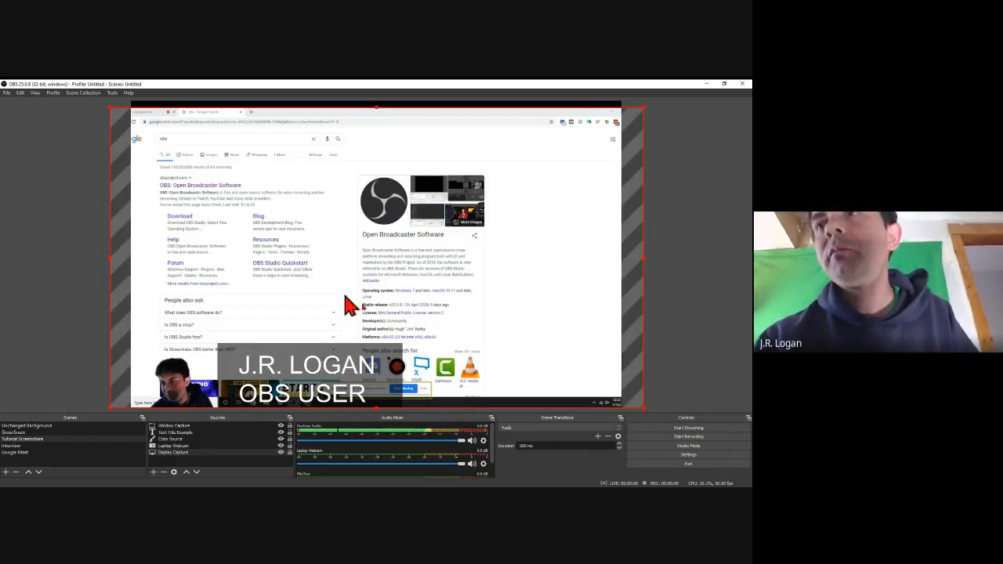
left_click(38, 448)
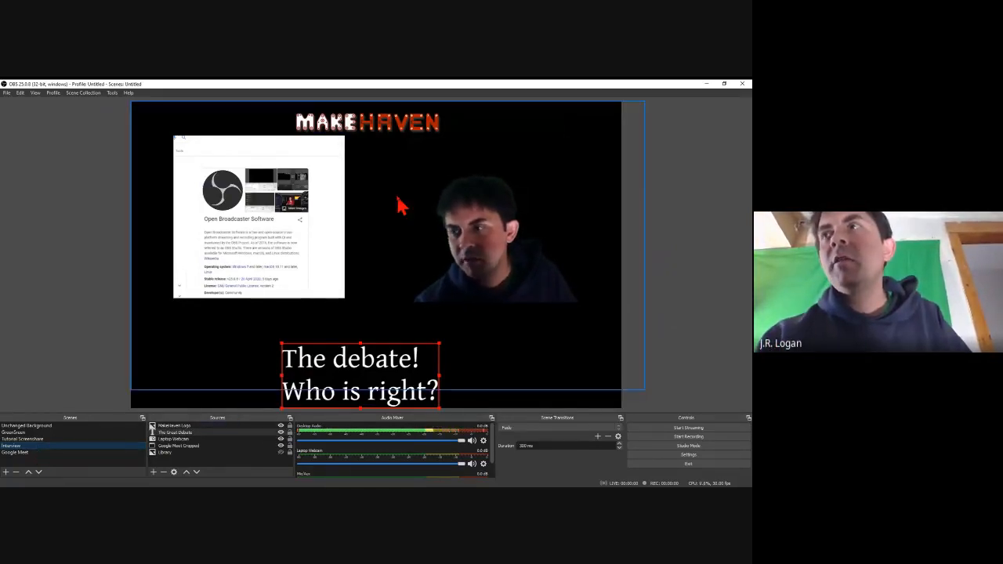
left_click_drag(402, 130, 413, 123)
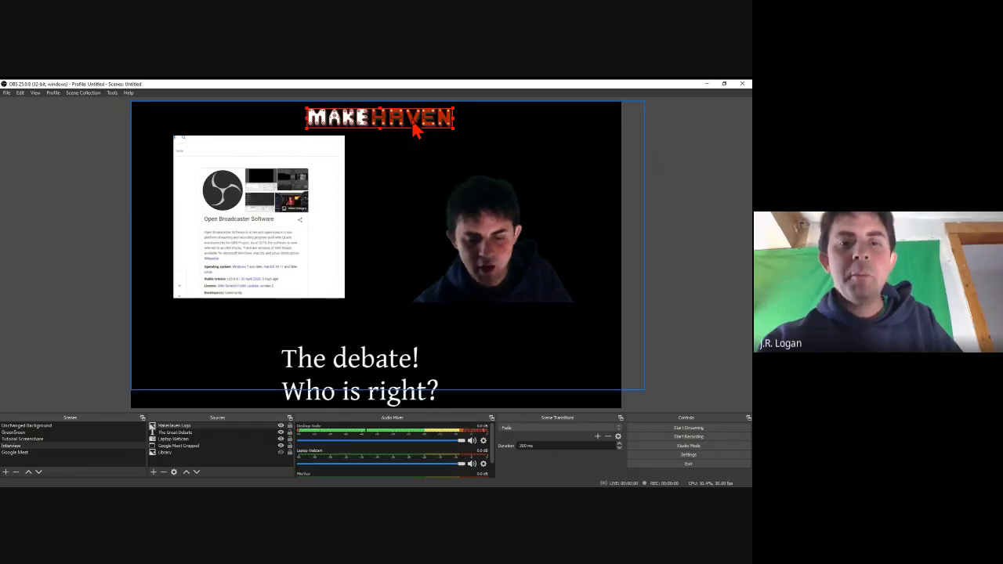
Step: Check which effect filters are applied to the Google Meet Cropped source
left_click(365, 358)
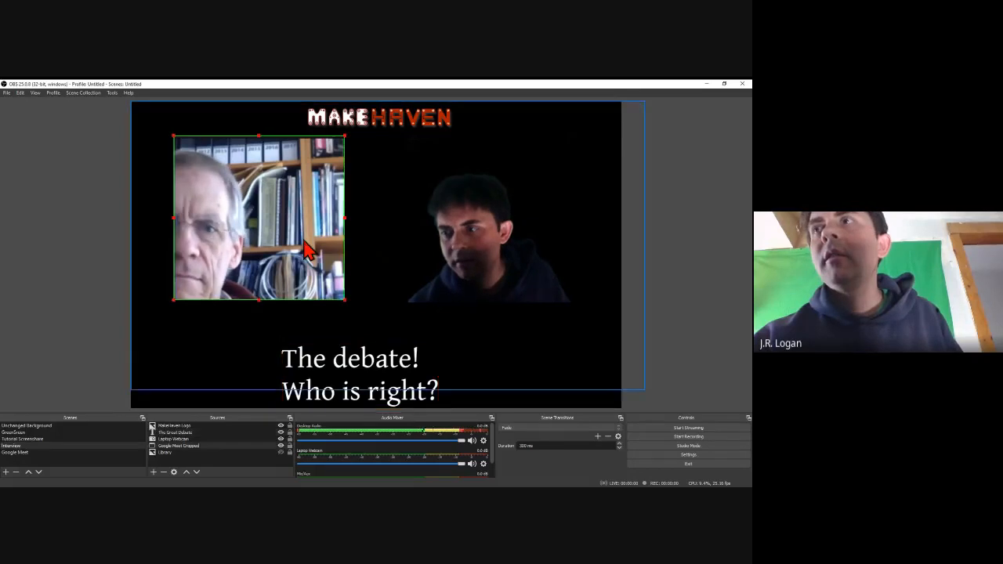
right_click(307, 251)
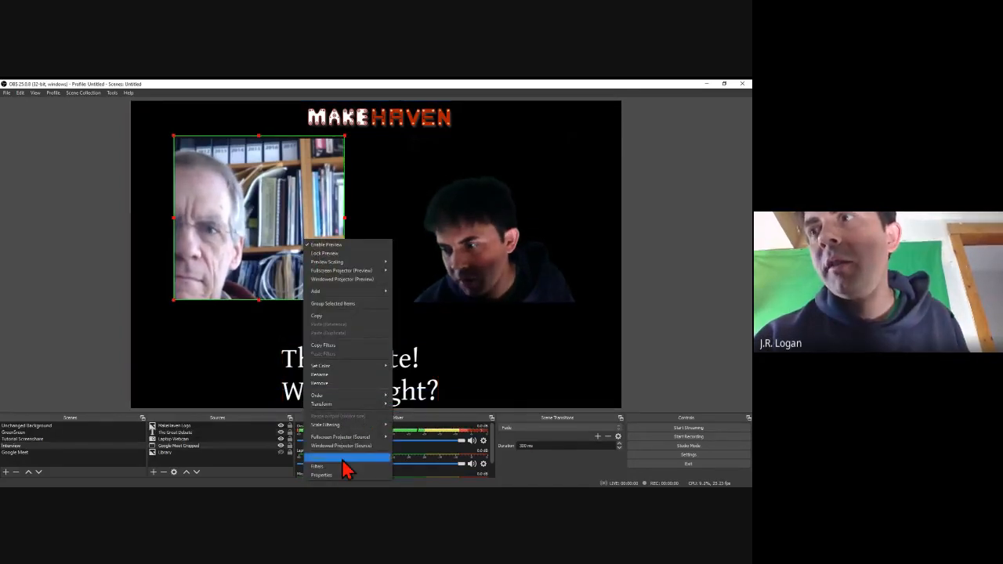
left_click(318, 466)
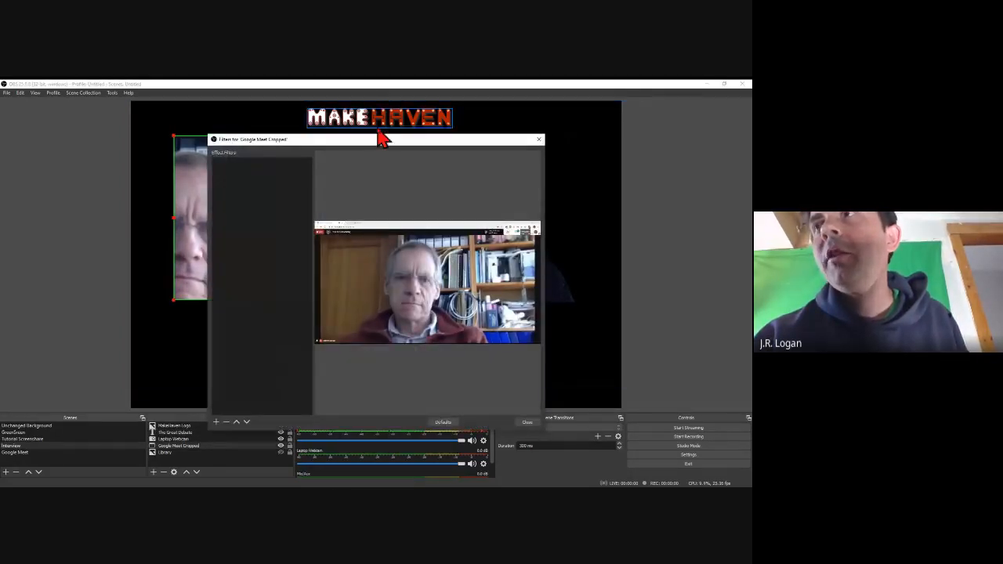
left_click_drag(359, 143, 371, 131)
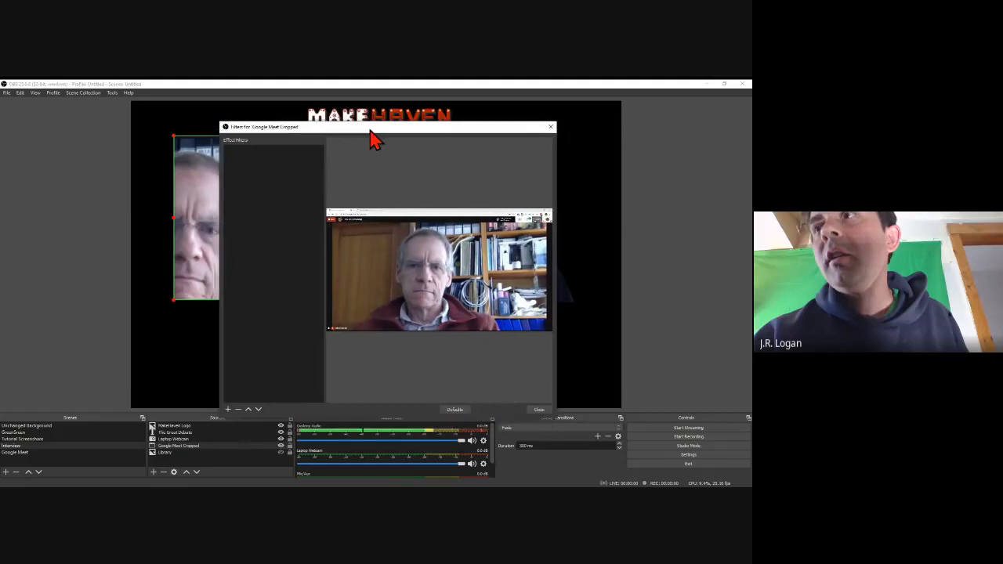
left_click(550, 126)
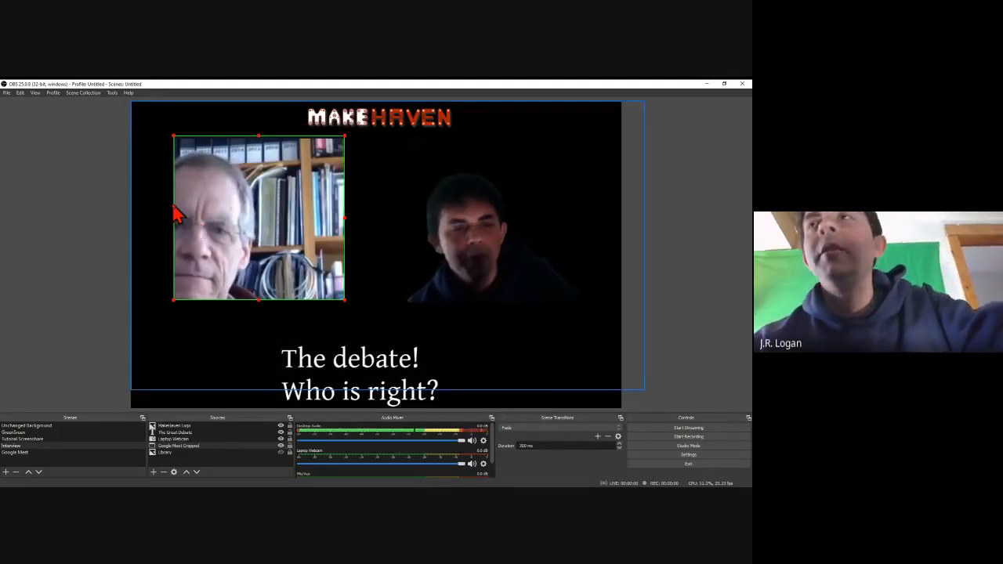
Step: Recrop the Google Meet Cropped source to frame the guest's face and shoulders, and shift it right within the scene
left_click_drag(174, 221, 138, 220)
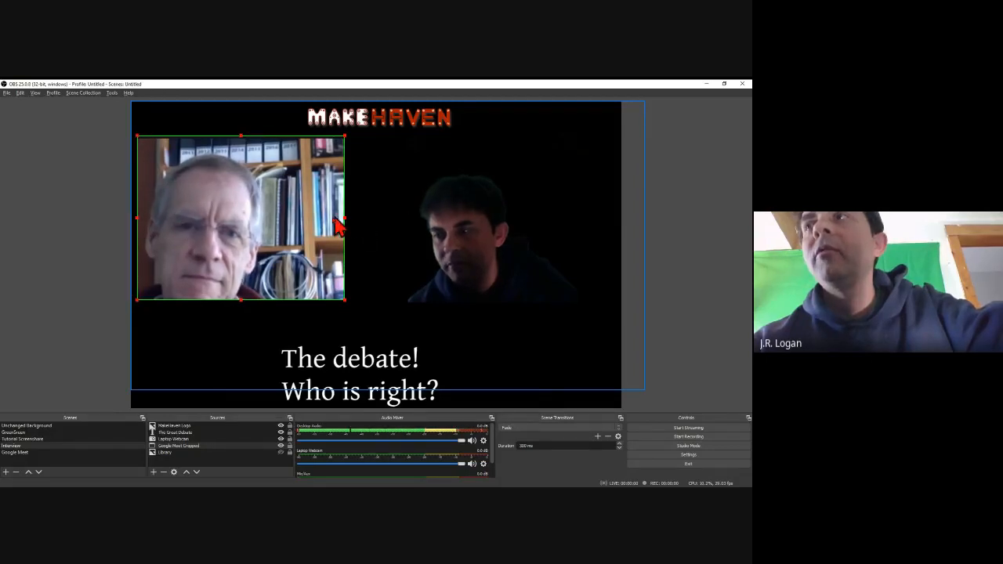
left_click_drag(345, 223, 306, 220)
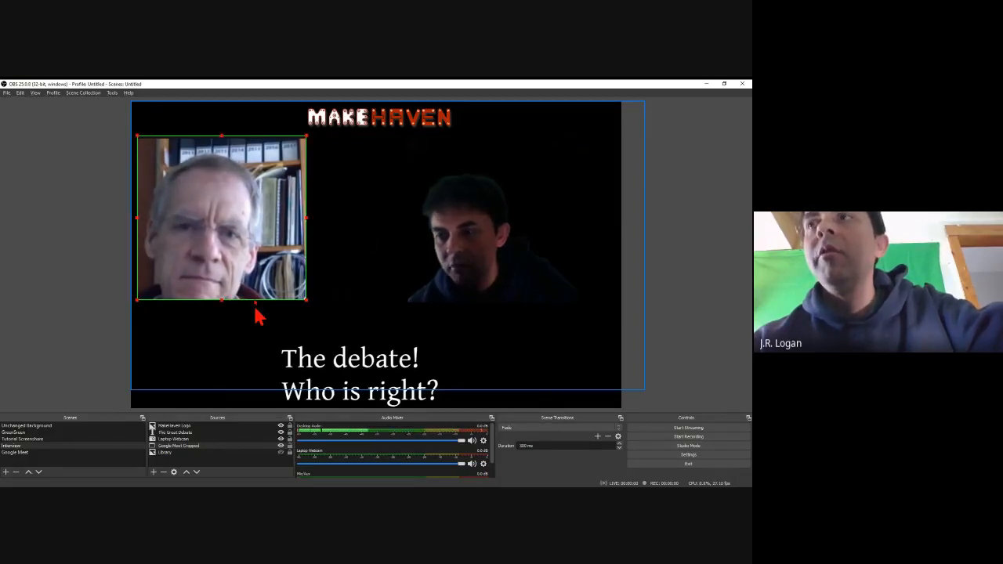
left_click_drag(222, 301, 219, 348)
left_click_drag(241, 270, 282, 264)
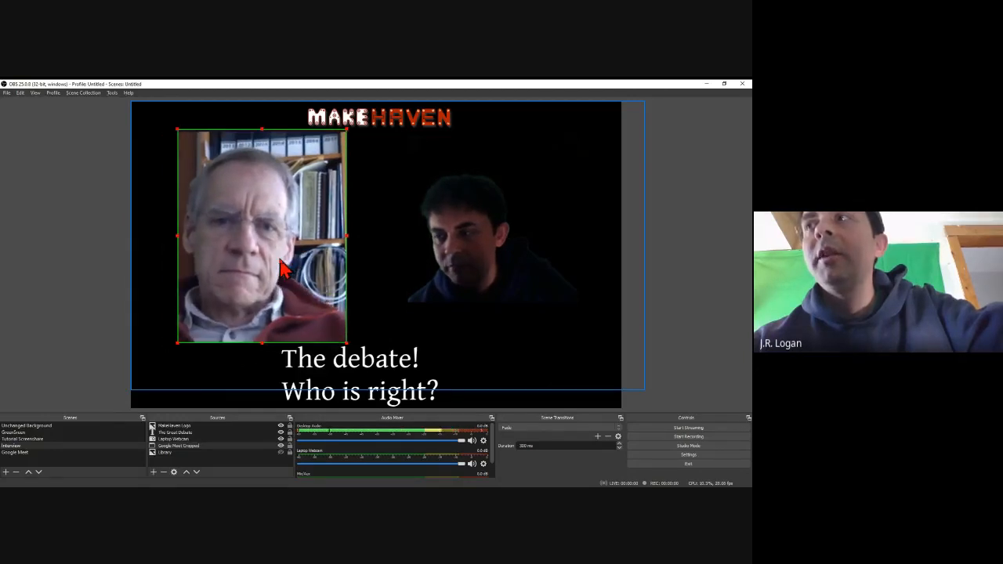
Step: Scale the Google Meet Cropped source down proportionally so its lower edge clears the title text
left_click(265, 147)
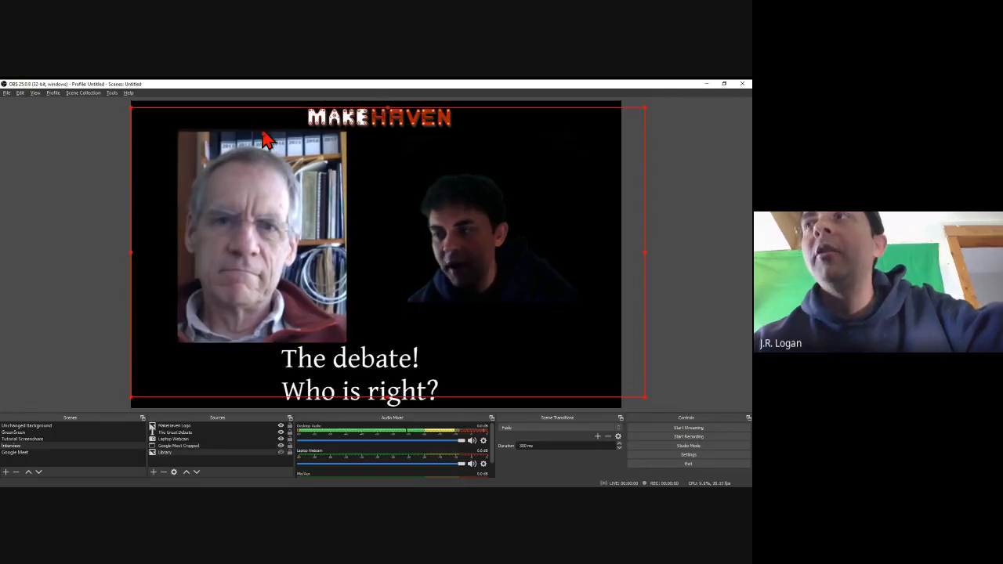
left_click(267, 160)
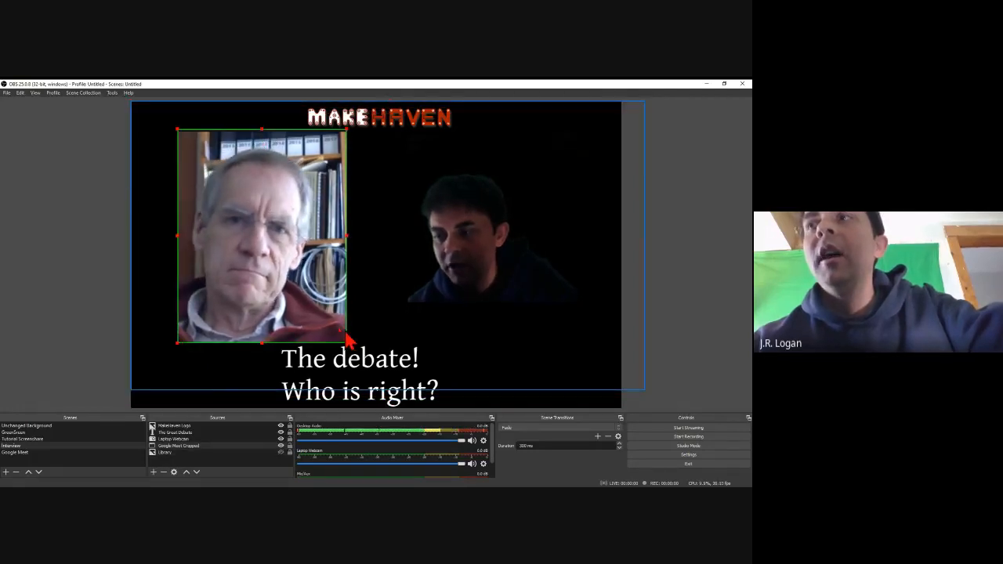
left_click(376, 325)
left_click(324, 332)
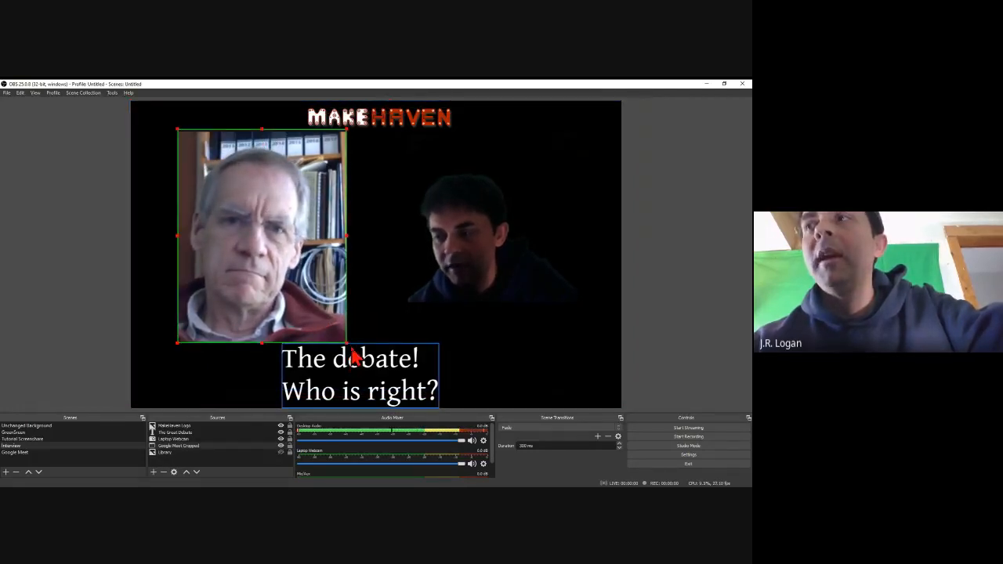
left_click_drag(346, 343, 316, 315)
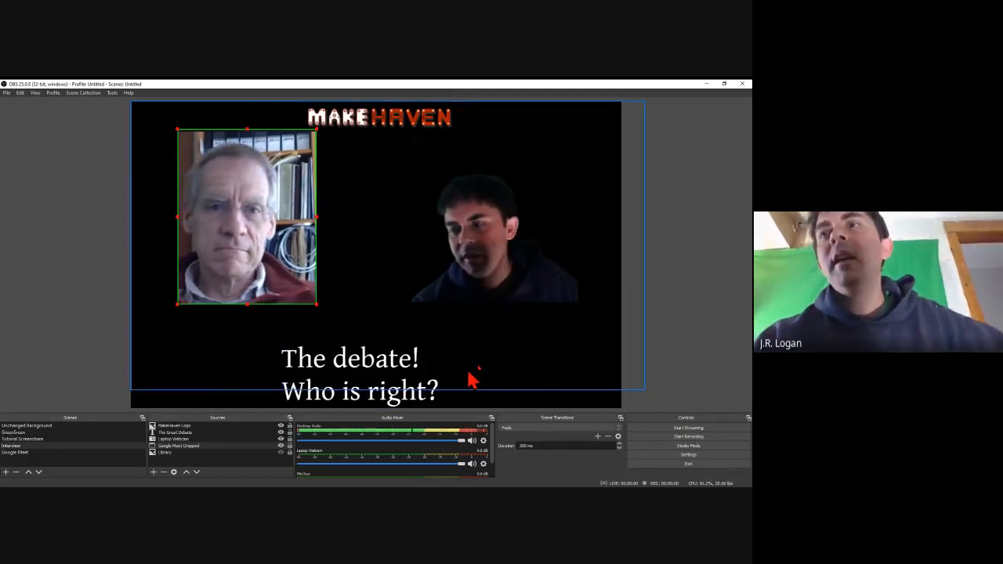
Step: Show the Library background image and add a new Color Source named Color Source 2 to the Interview scene
left_click(281, 452)
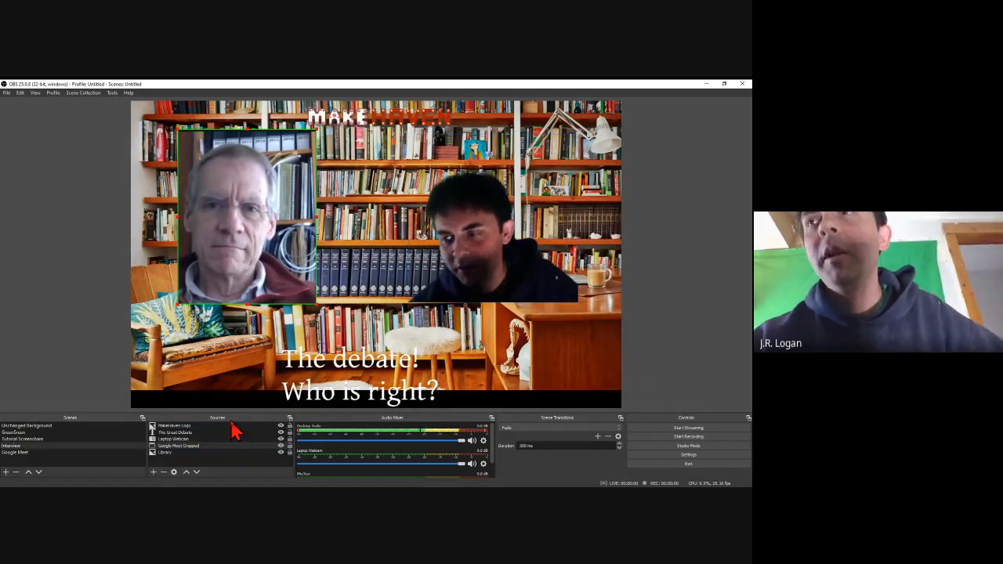
left_click(154, 473)
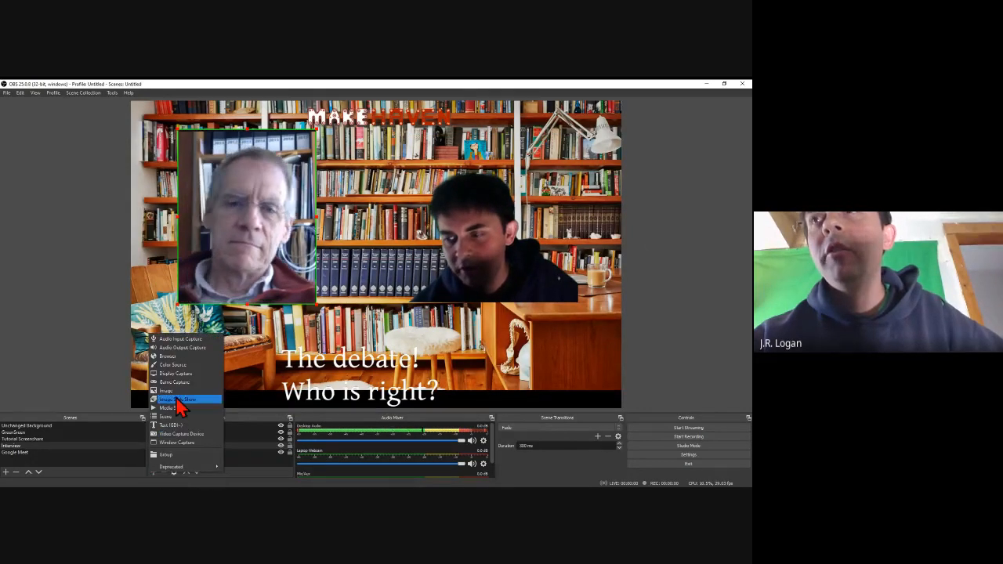
left_click(174, 366)
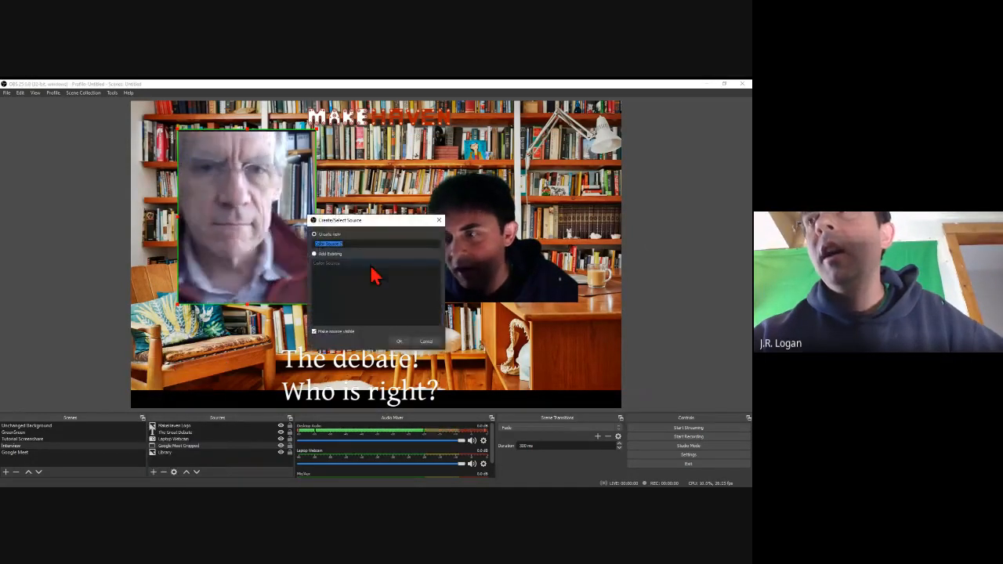
left_click(399, 342)
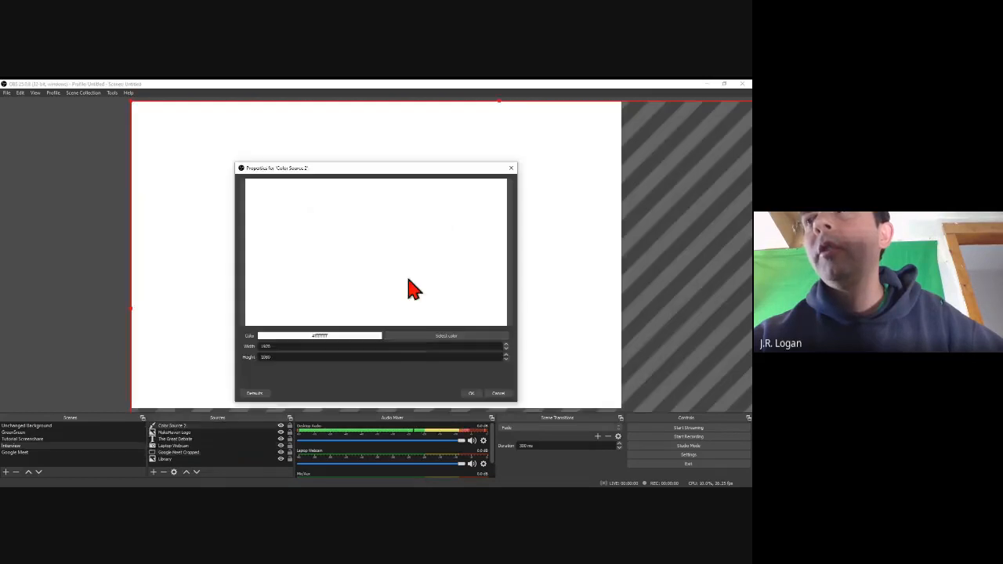
Step: Set Color Source 2 to a blue-violet fill and place it between Google Meet Cropped and Library in the source order
left_click(399, 337)
left_click_drag(414, 254, 398, 239)
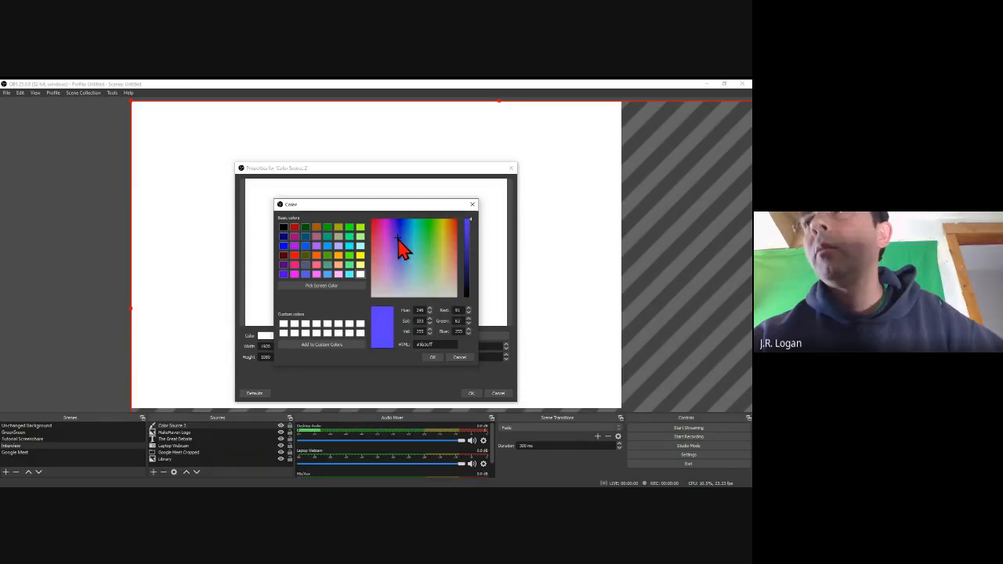
left_click(431, 357)
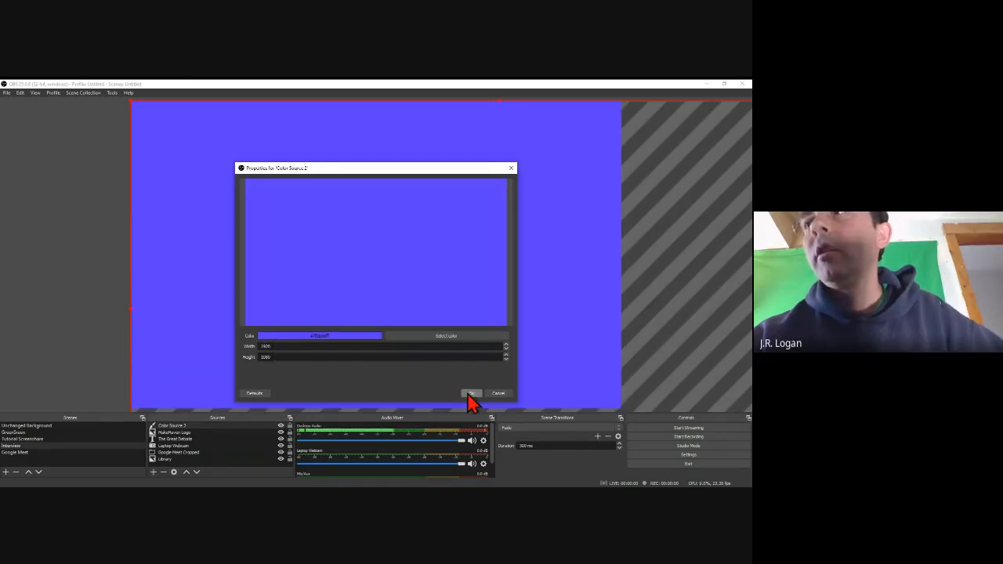
left_click(468, 395)
left_click_drag(206, 425, 190, 465)
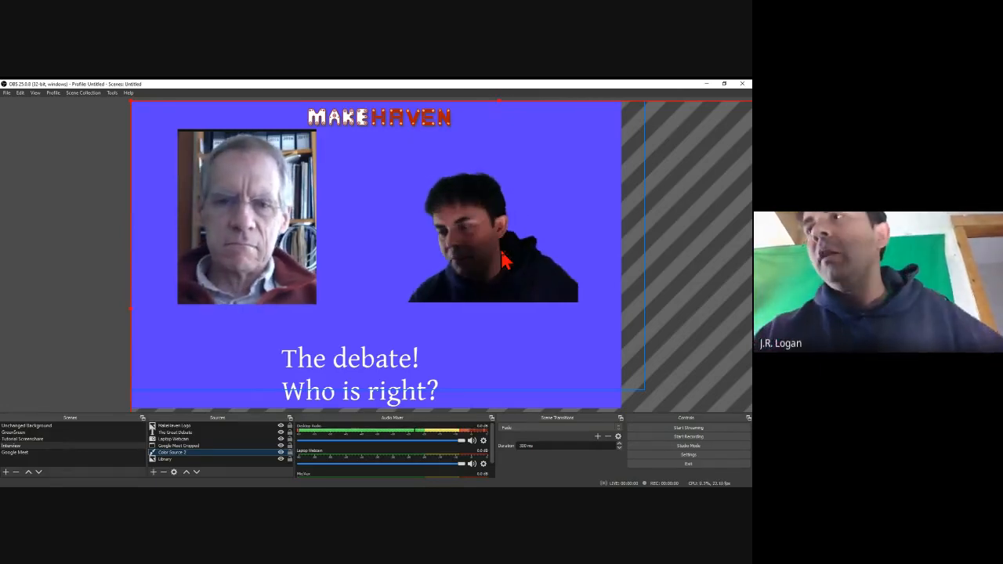
Step: Enable Studio Mode and load the green-screen scene into the preview while the Interview scene stays in the program output
left_click(685, 446)
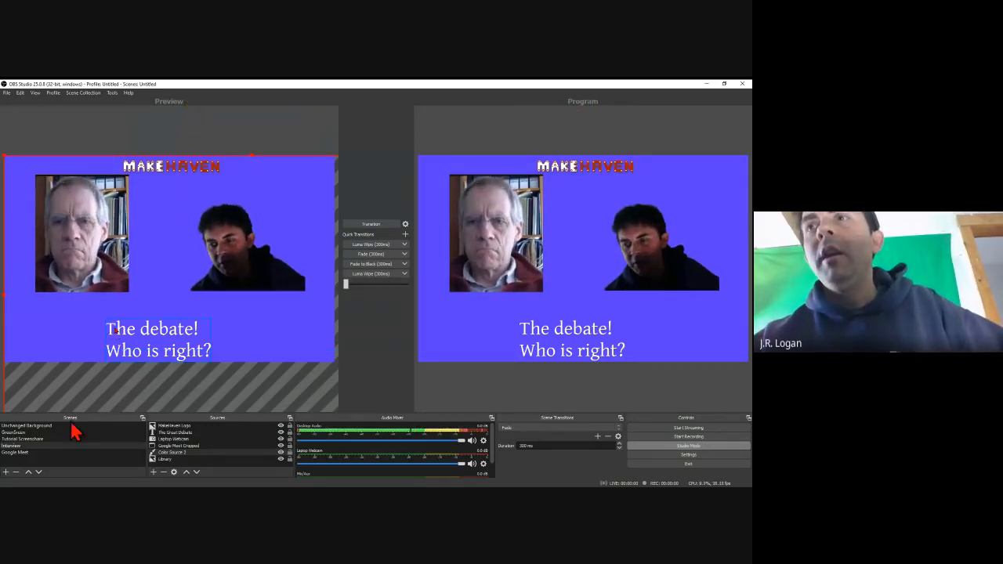
left_click(43, 434)
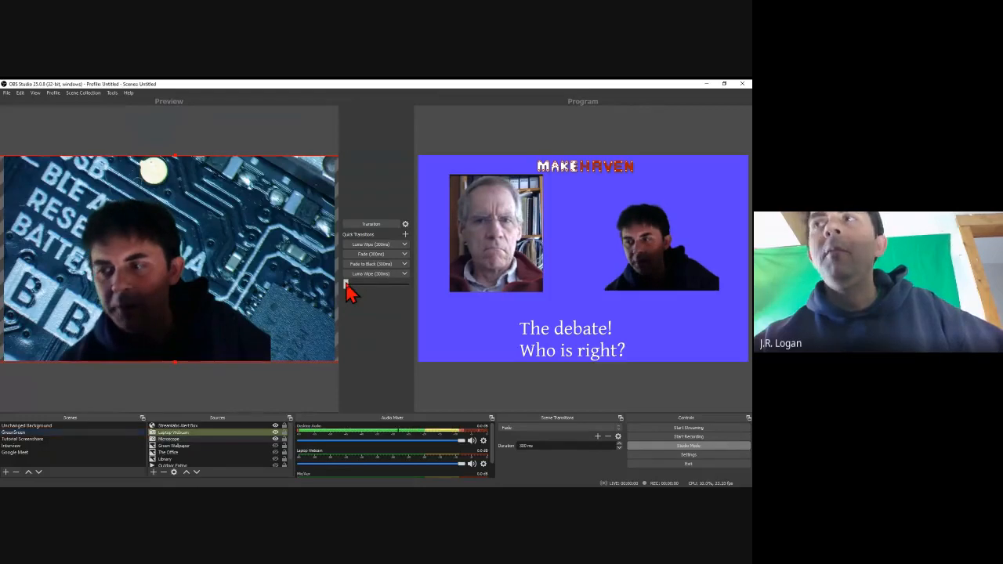
Step: Transition the green-screen scene into the program output, and transition back so the Interview scene is in program again
left_click_drag(345, 285, 285, 279)
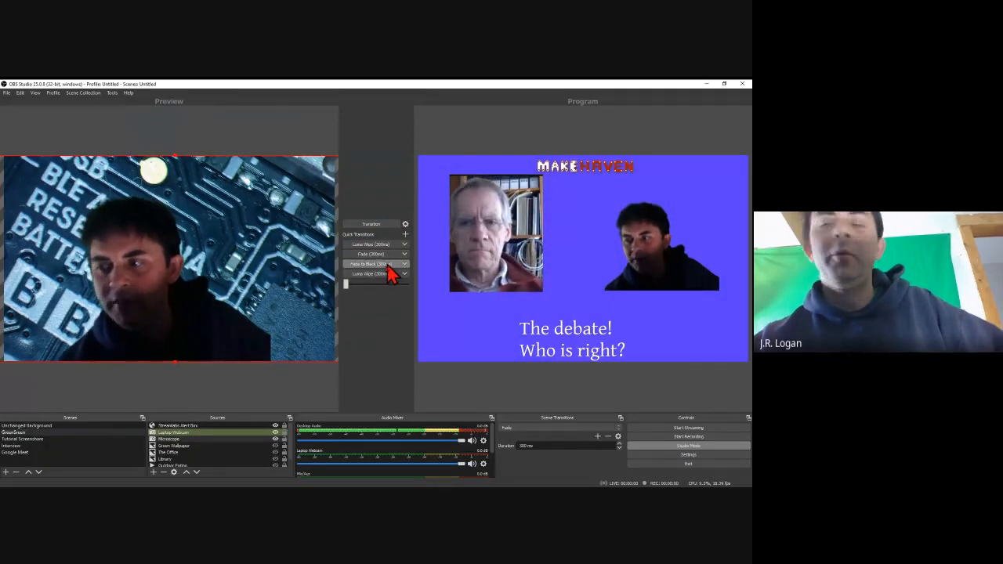
left_click(370, 225)
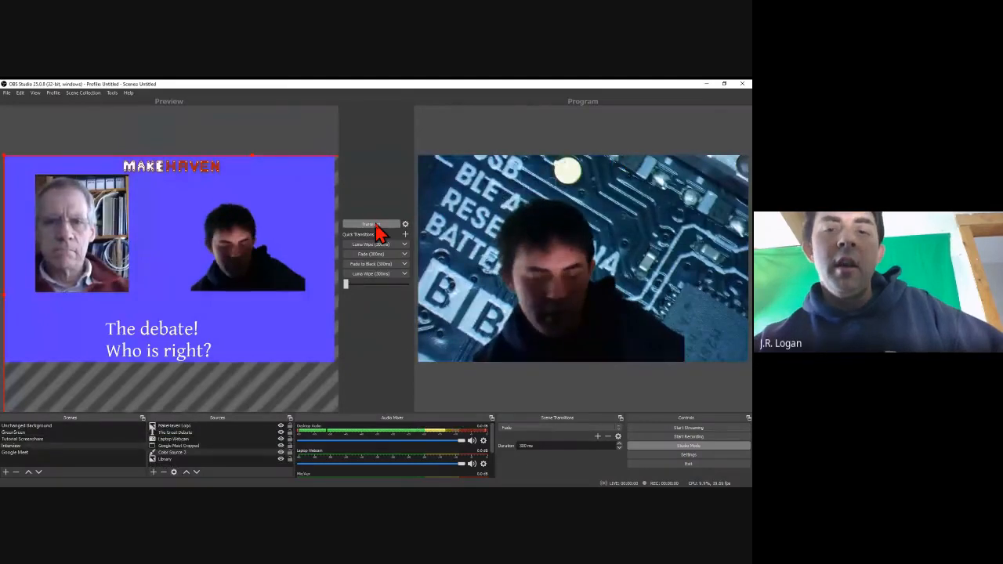
left_click(376, 226)
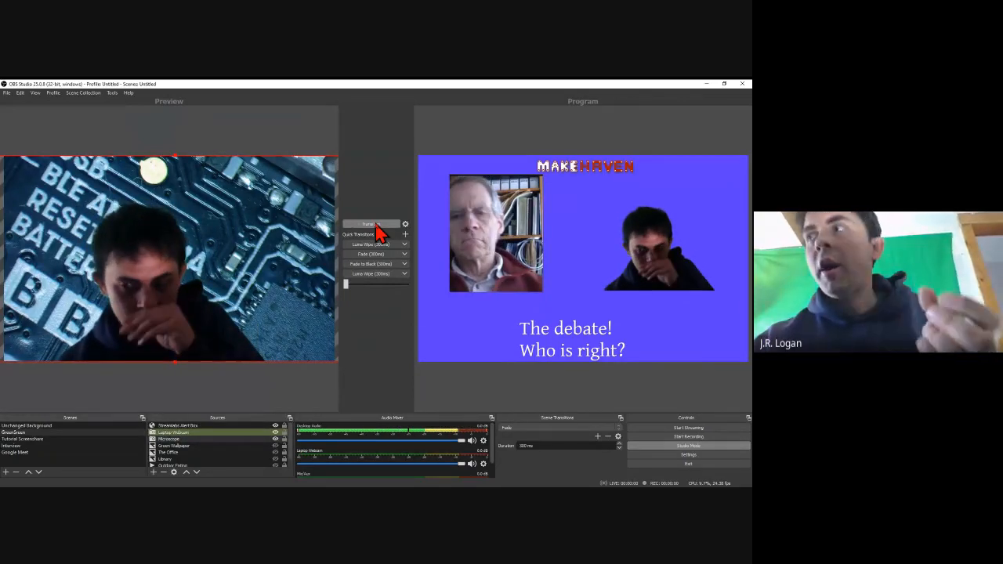
left_click(377, 225)
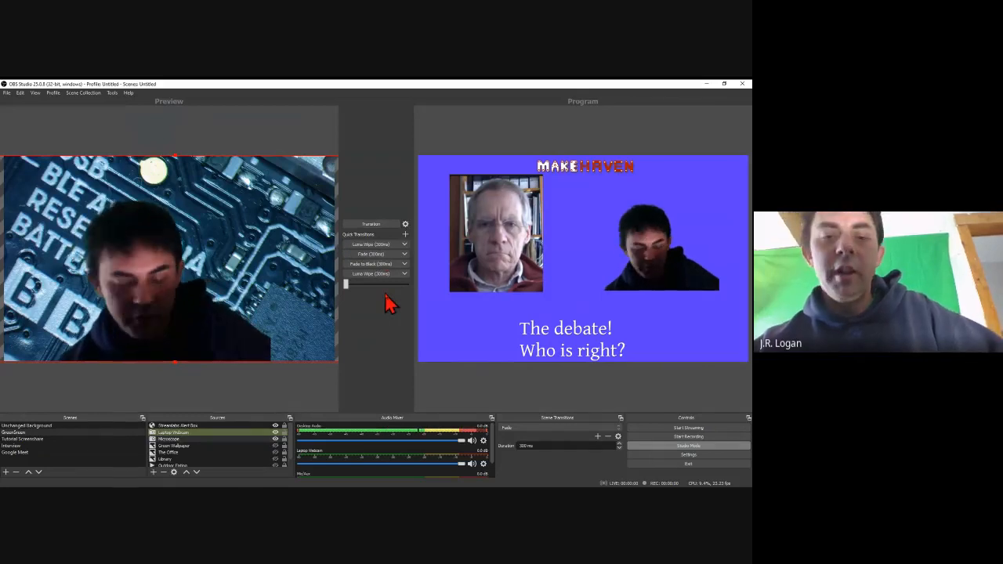
Step: Examine the Advanced Audio Properties for volume, balance, sync offset, monitoring and tracks, and close the dialog
right_click(376, 437)
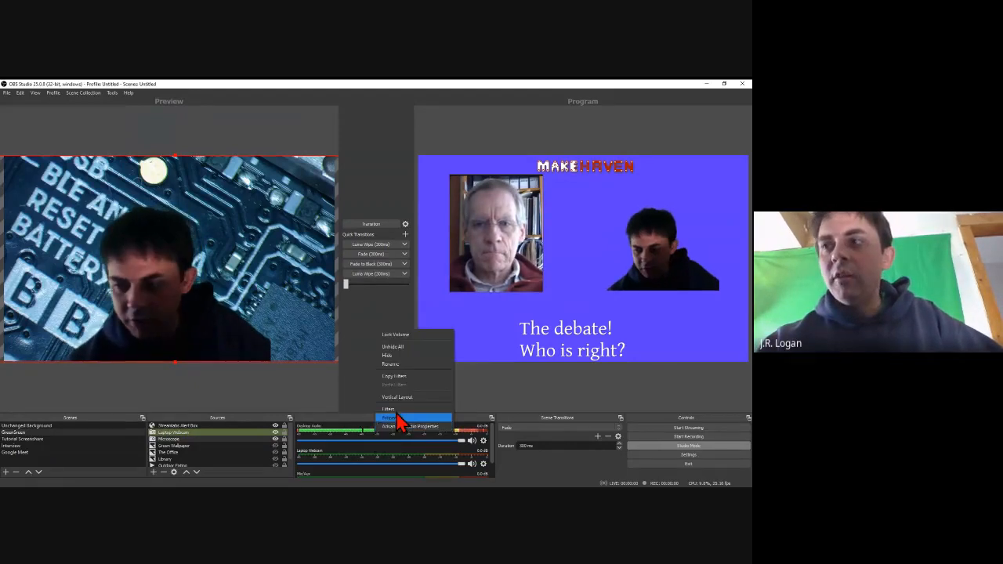
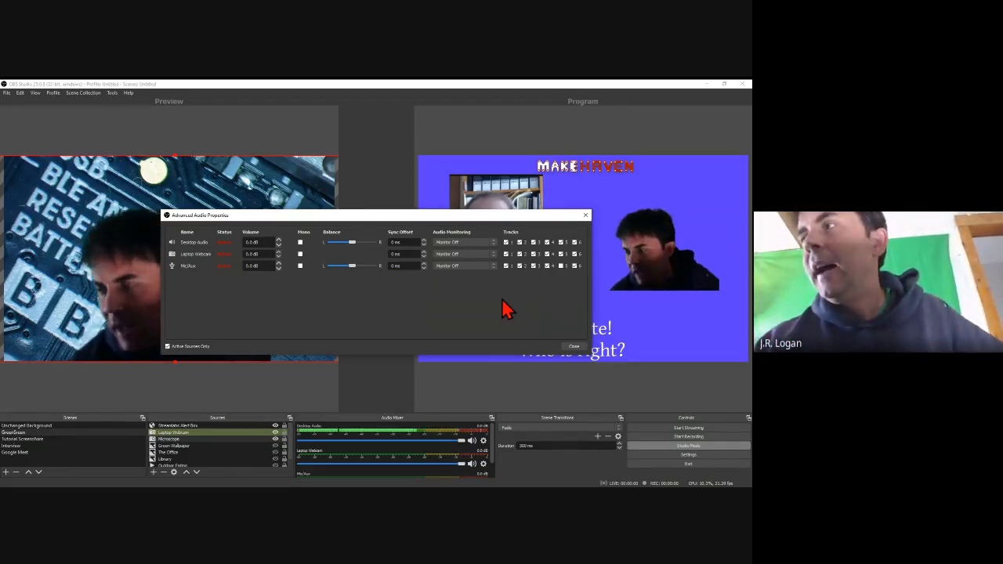
left_click(586, 216)
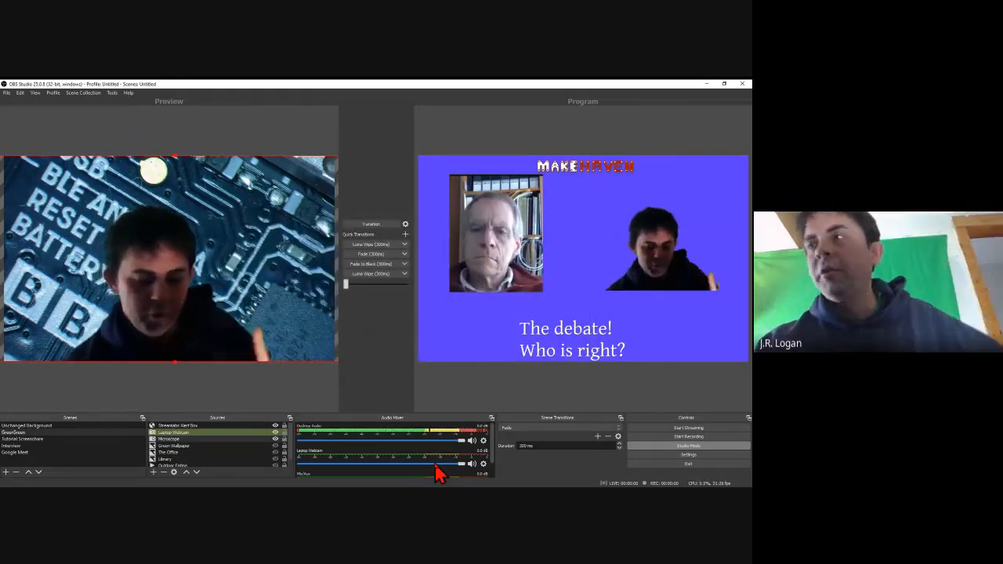
Step: Examine the Stream settings and the list of available streaming services, keeping YouTube / YouTube Gaming as the service
left_click(681, 455)
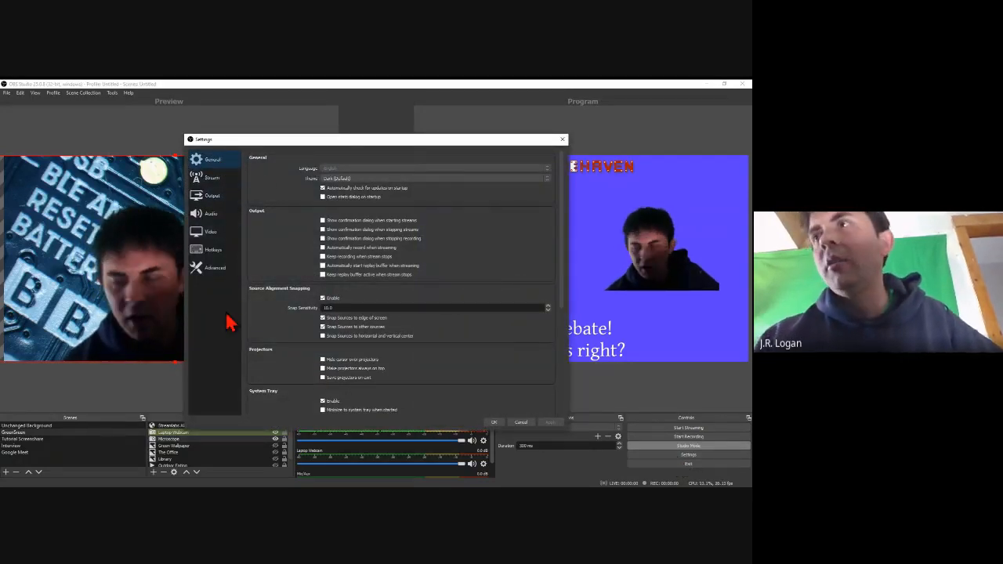
left_click(219, 179)
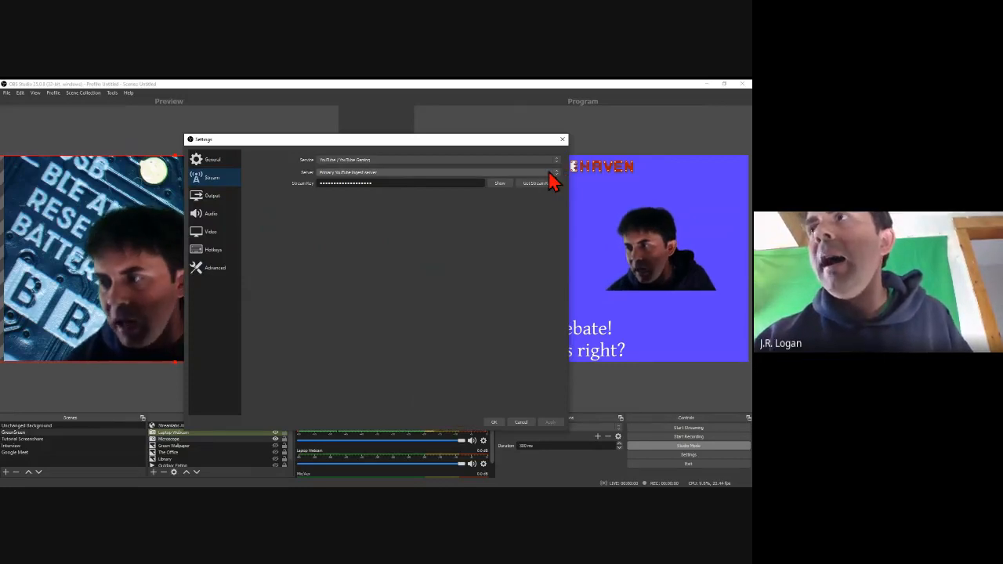
left_click(553, 162)
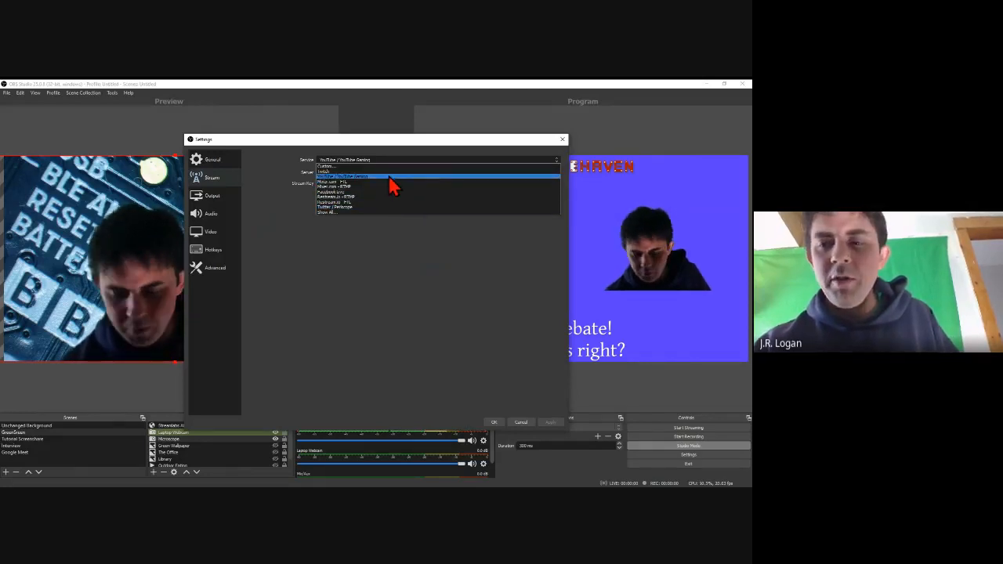
left_click(332, 274)
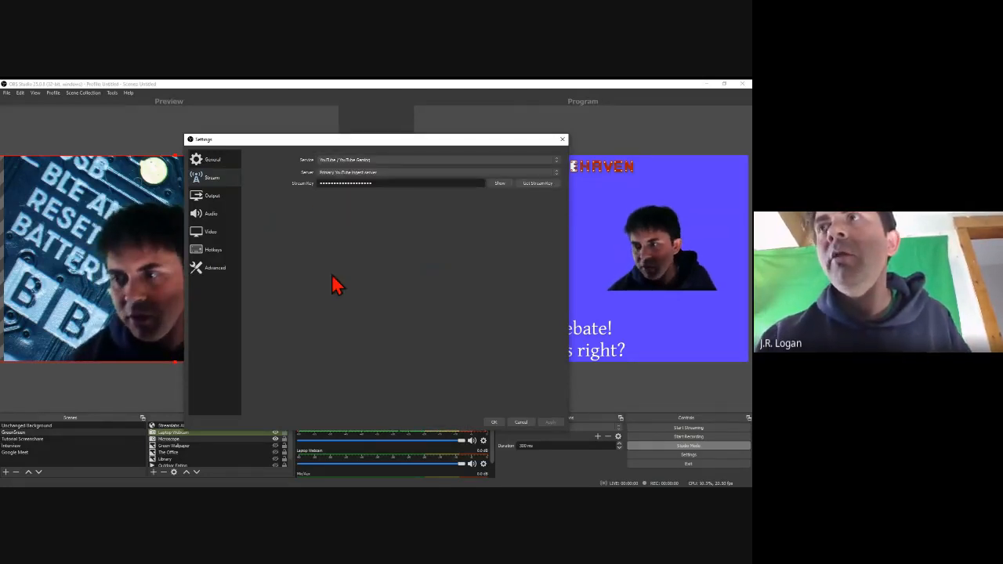
Step: Examine the Output settings for streaming and recording, including the available audio bitrates, without changing the selection
left_click(214, 197)
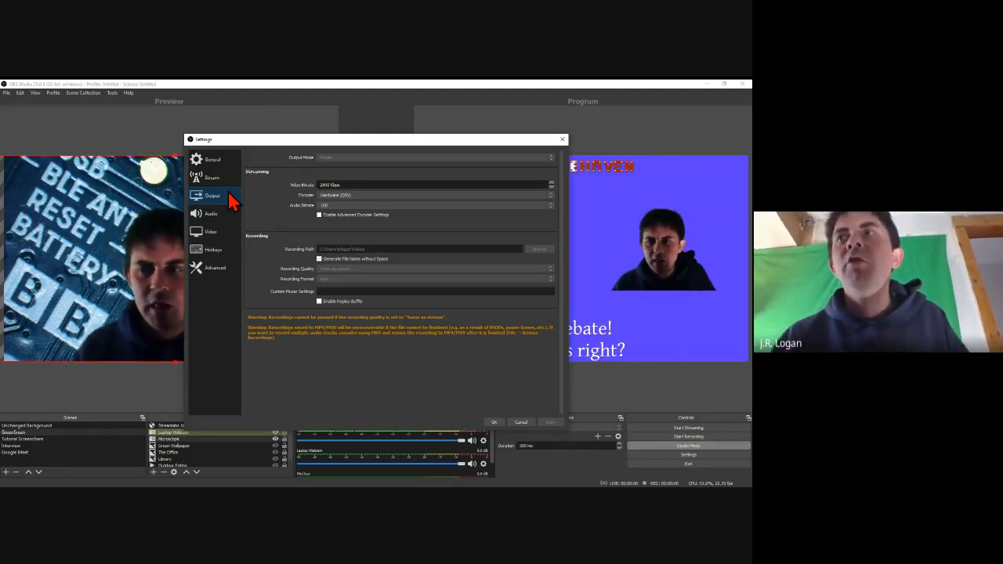
left_click(211, 178)
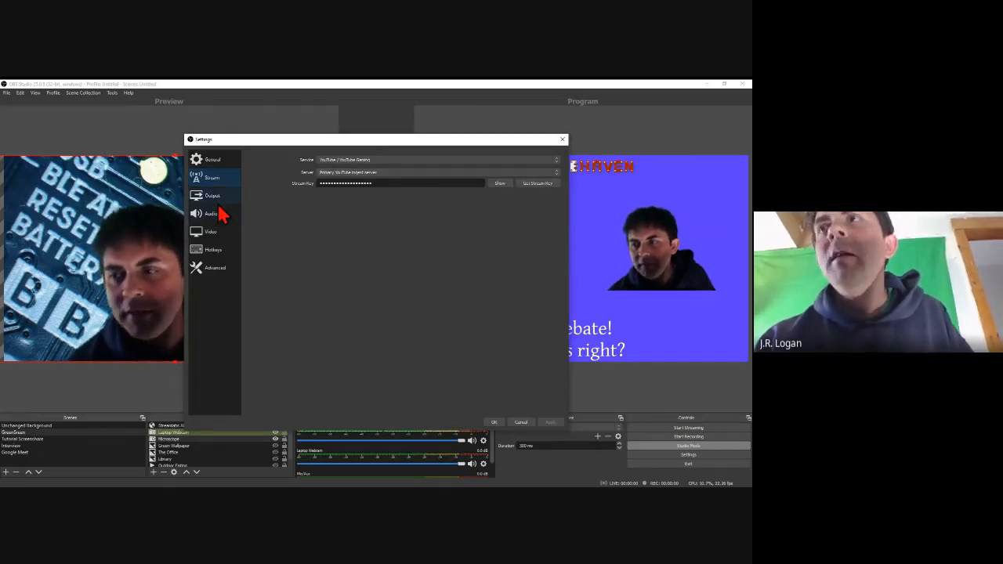
left_click(218, 203)
left_click(218, 208)
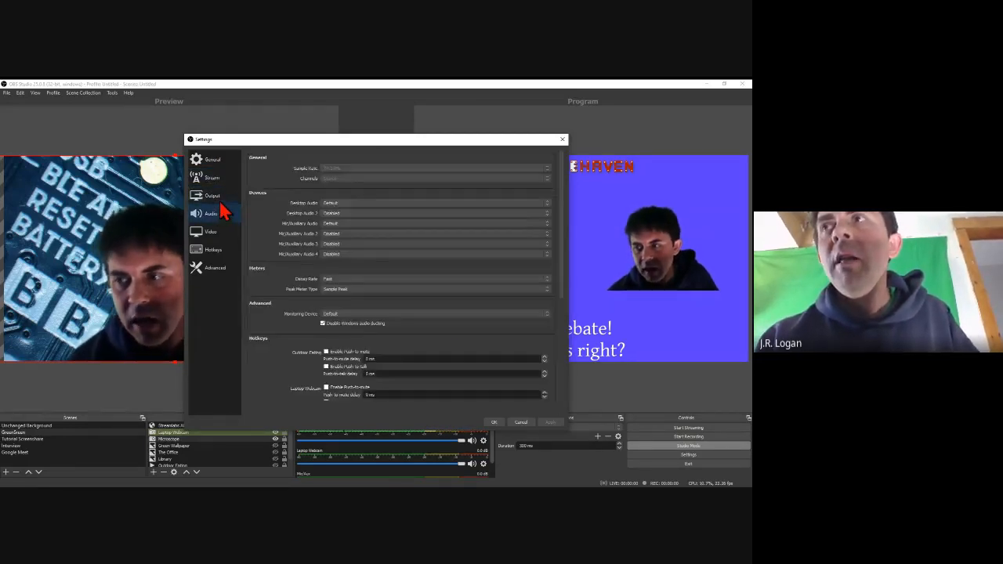
left_click(222, 197)
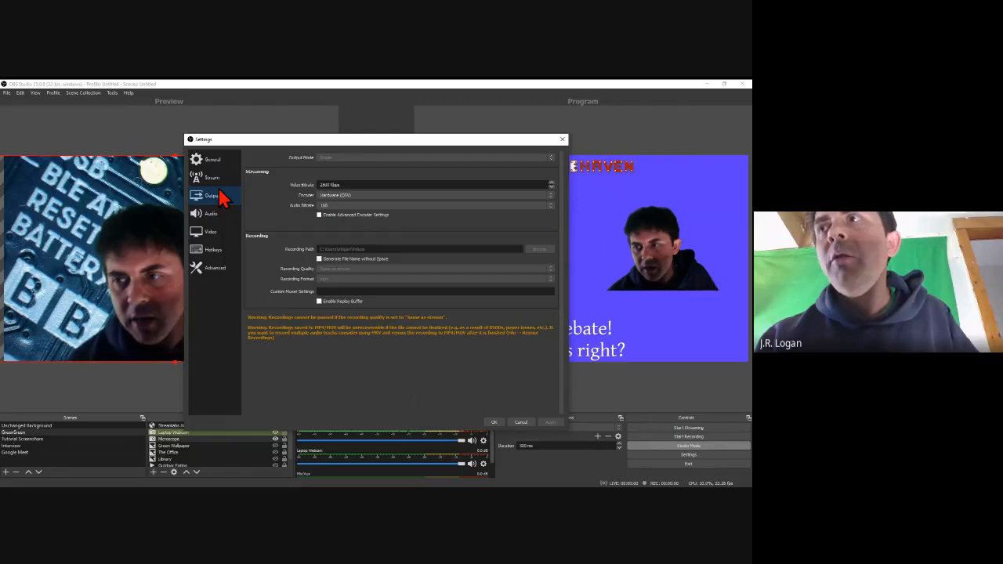
left_click(418, 206)
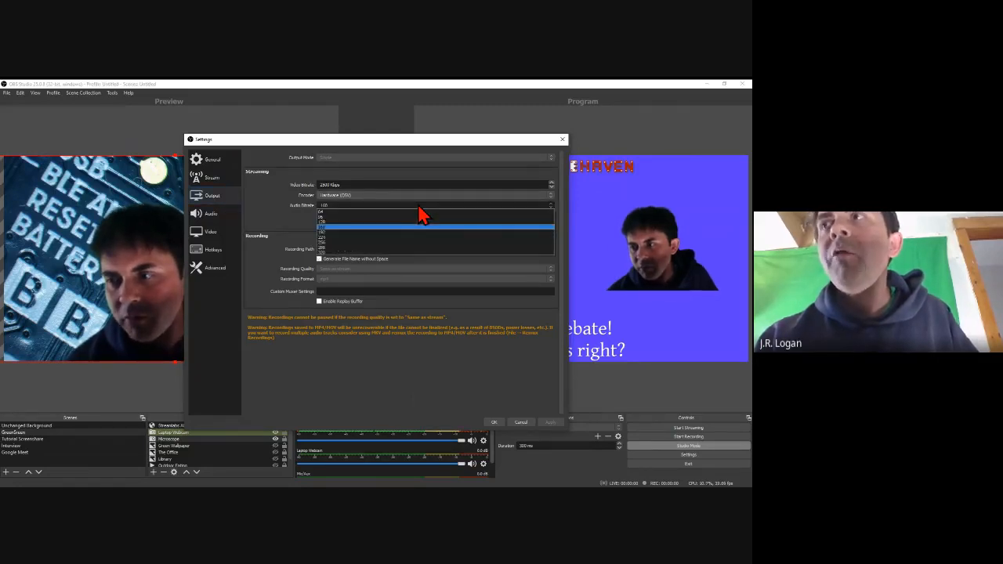
left_click(270, 216)
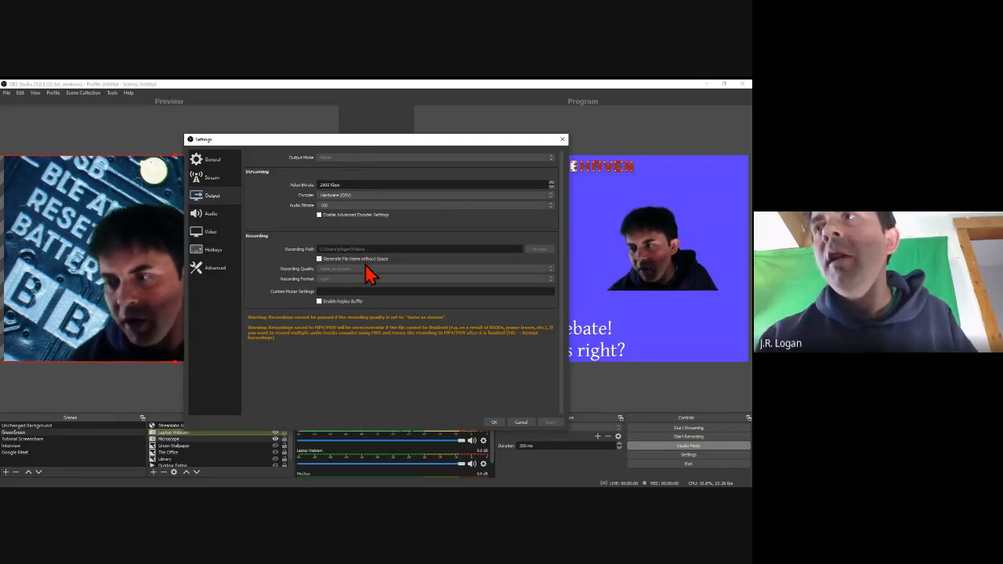
Step: Examine the Video, Hotkeys and Advanced settings, including the per-scene and audio hotkeys, and close the settings without changes
left_click(214, 216)
left_click(221, 231)
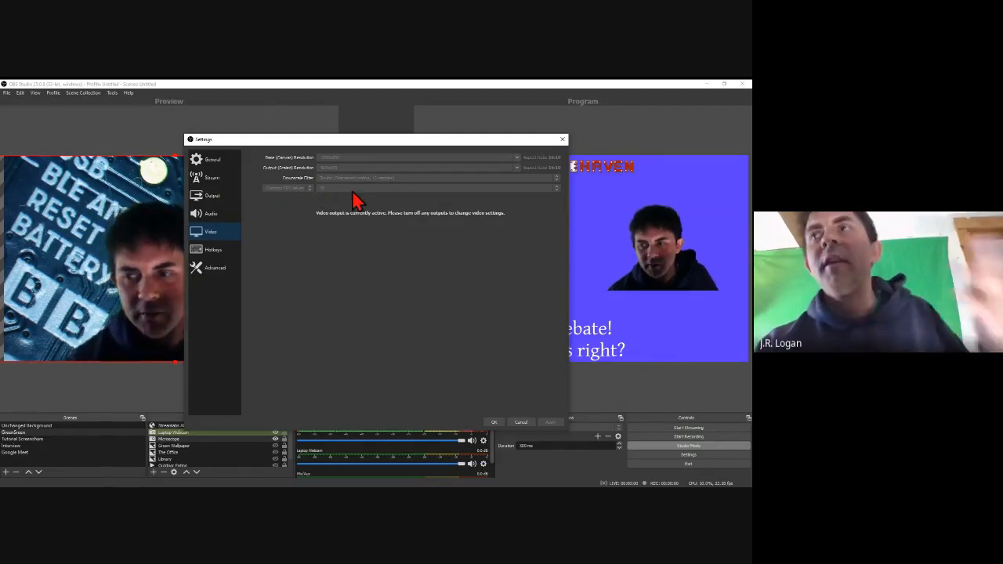
left_click(214, 251)
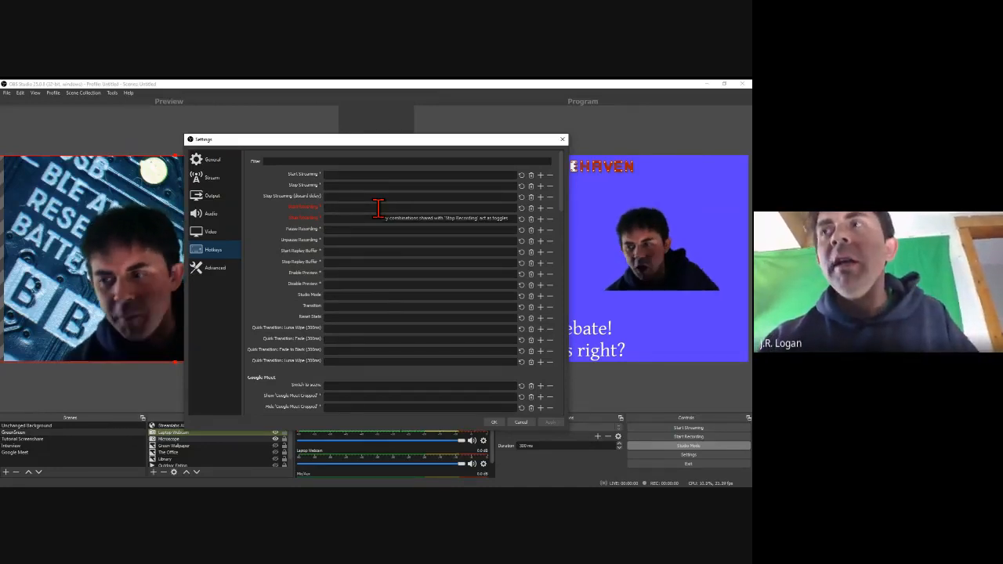
scroll(376, 207, "down", 10)
scroll(327, 264, "down", 10)
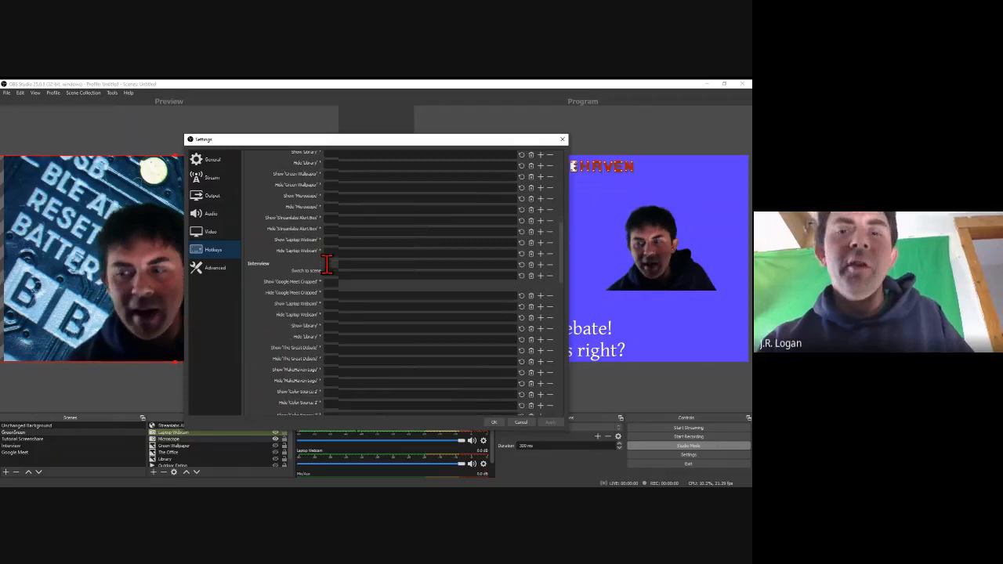
scroll(327, 264, "down", 1)
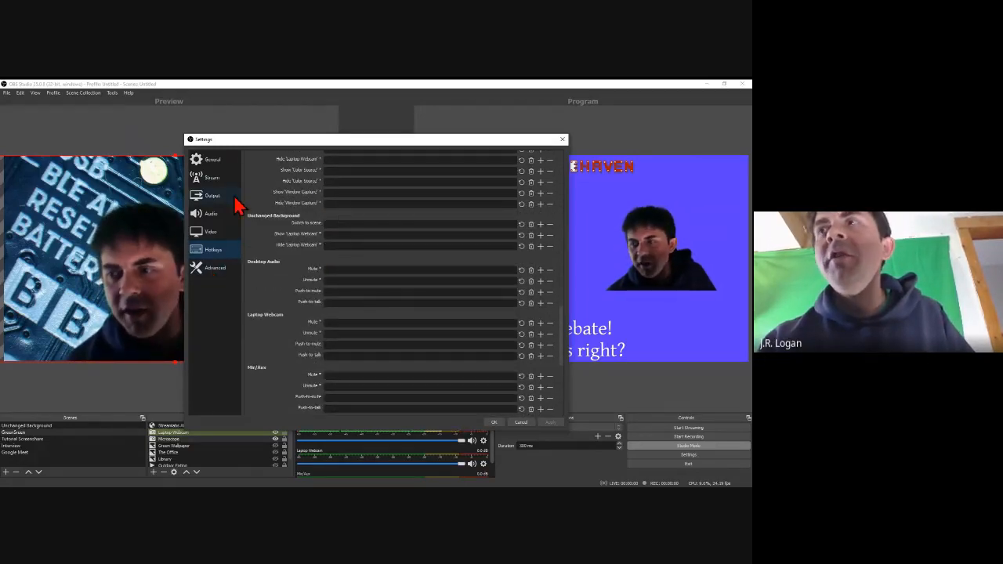
left_click(228, 264)
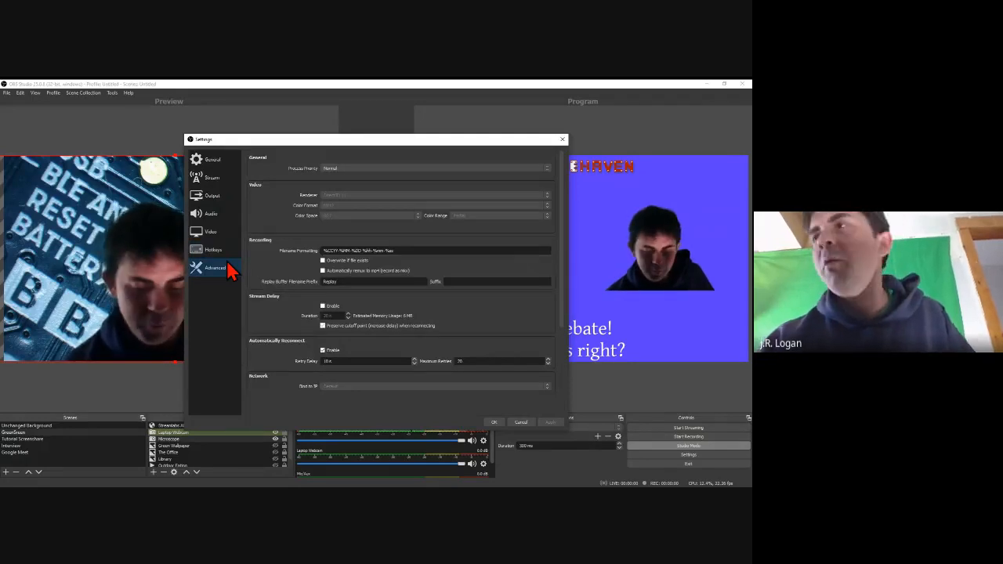
left_click(562, 141)
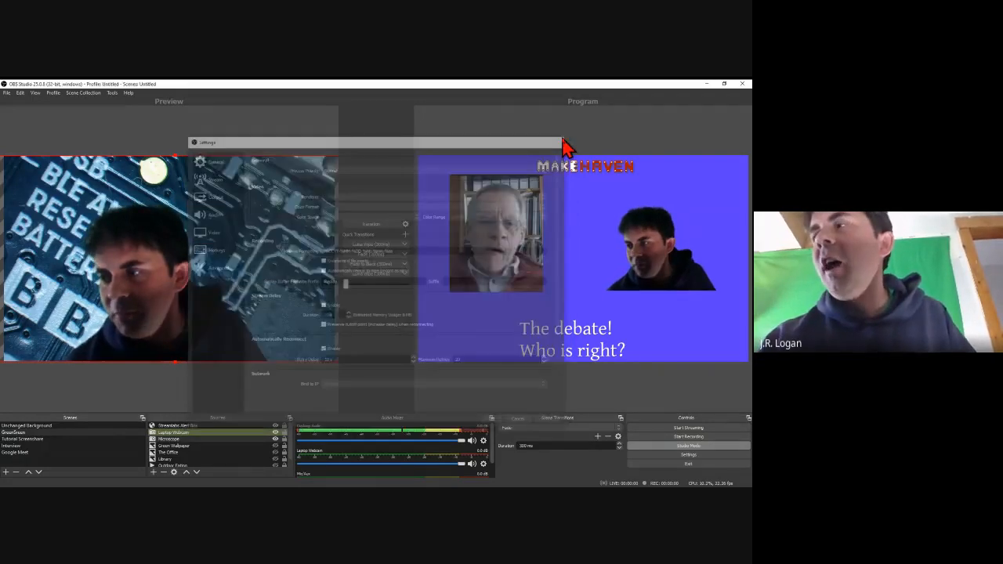
Step: Start recording the program output
left_click(656, 437)
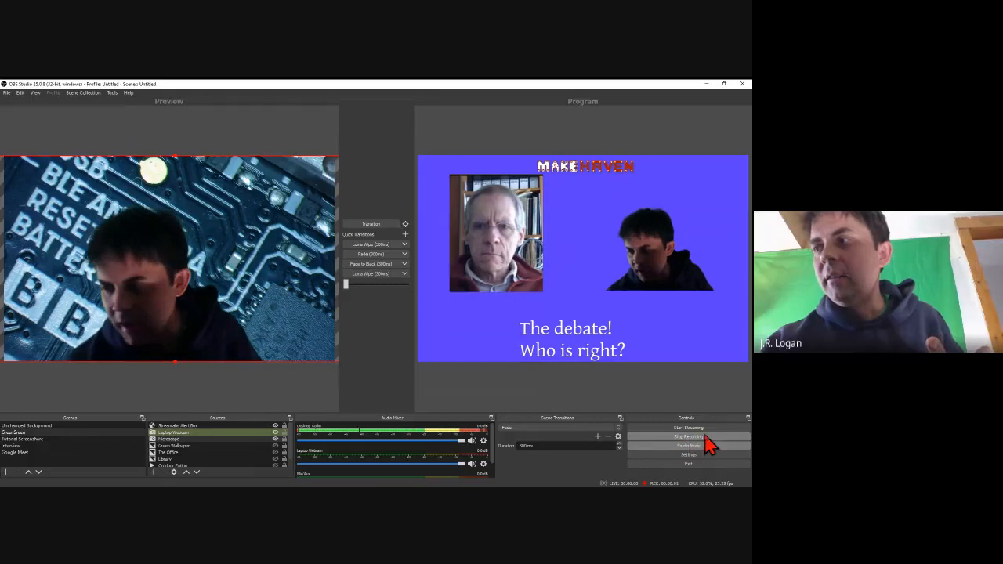
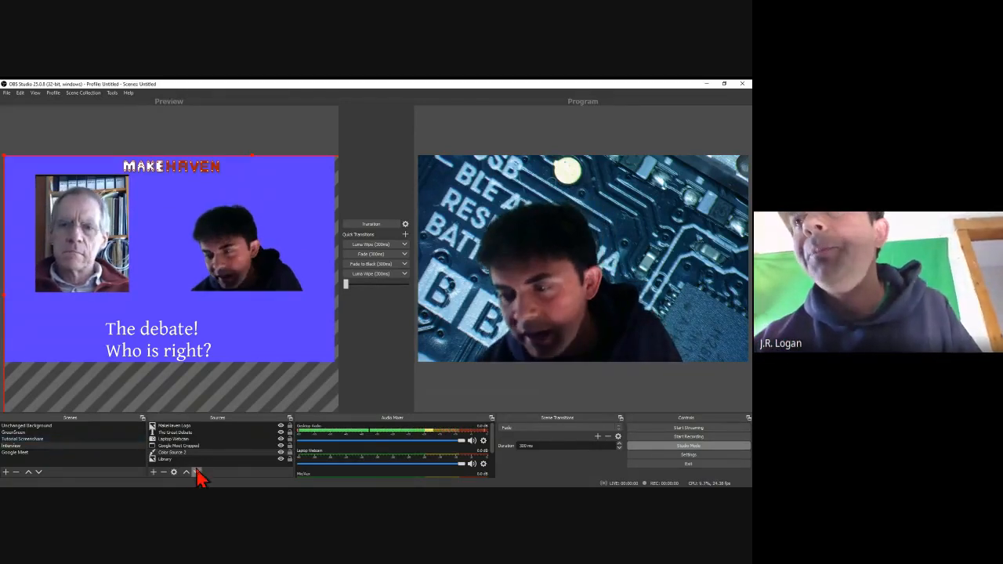
Step: Load the Google Meet scene into the preview and switch its captured Chrome window to the obs Google Search tab
left_click(37, 453)
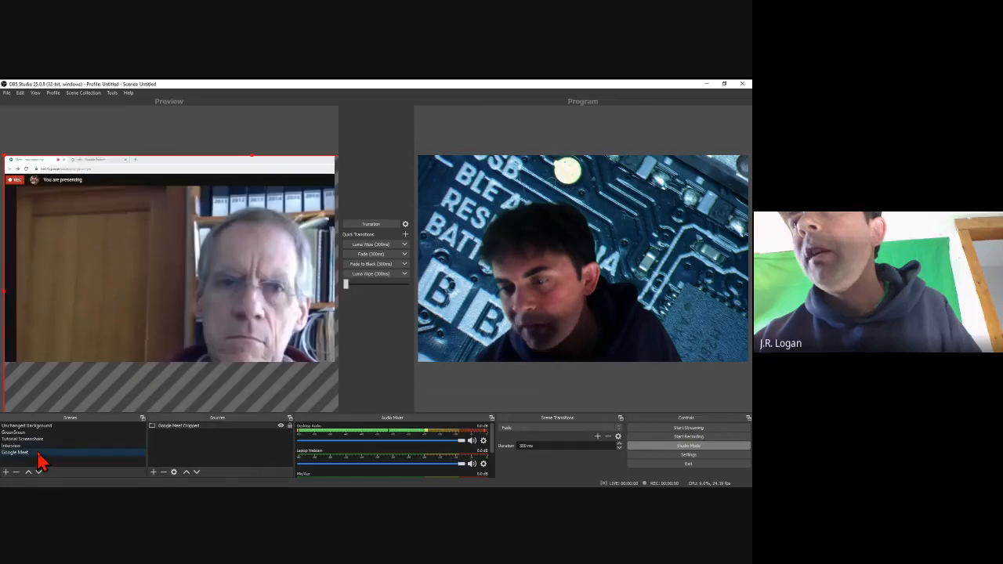
left_click(32, 440)
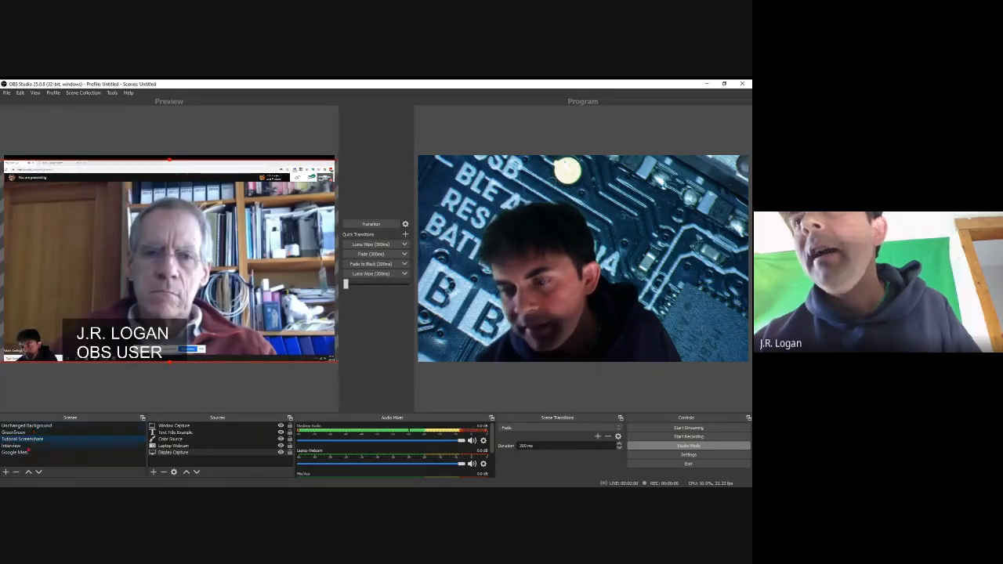
left_click(29, 453)
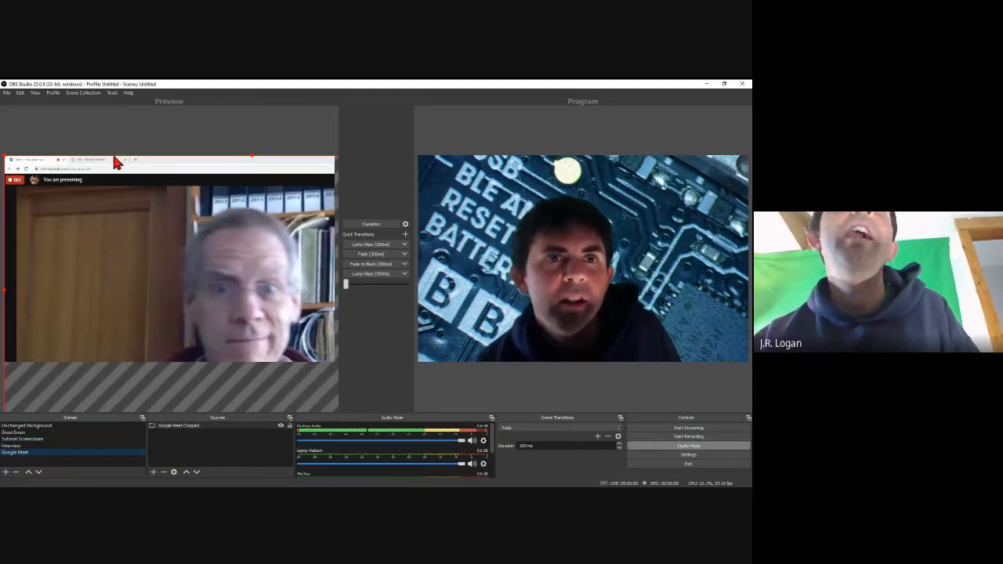
left_click(88, 160)
left_click(100, 169)
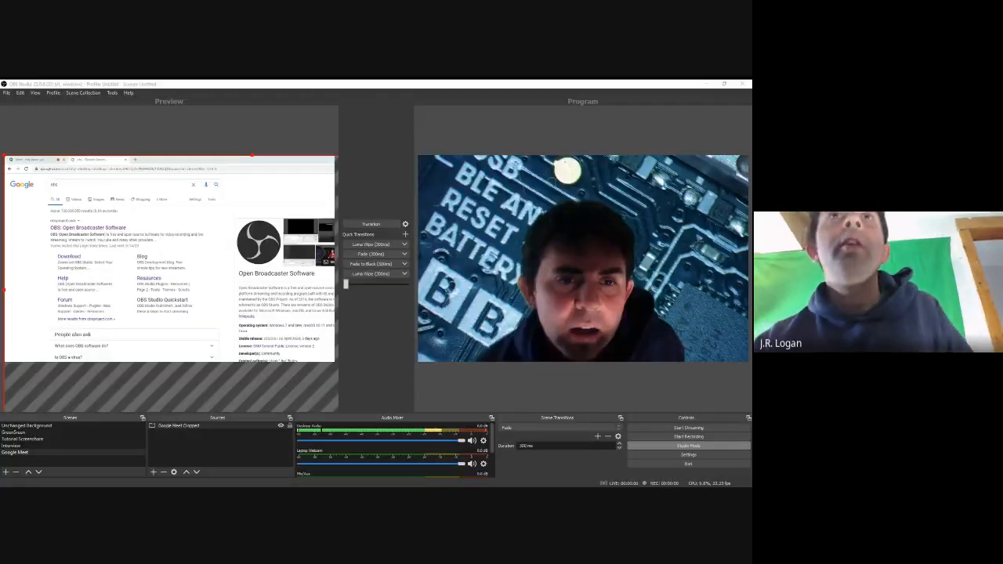
Step: Set the Google Meet Cropped source to capture the Alert Box / Streamlabs Google Chrome window
left_click(186, 436)
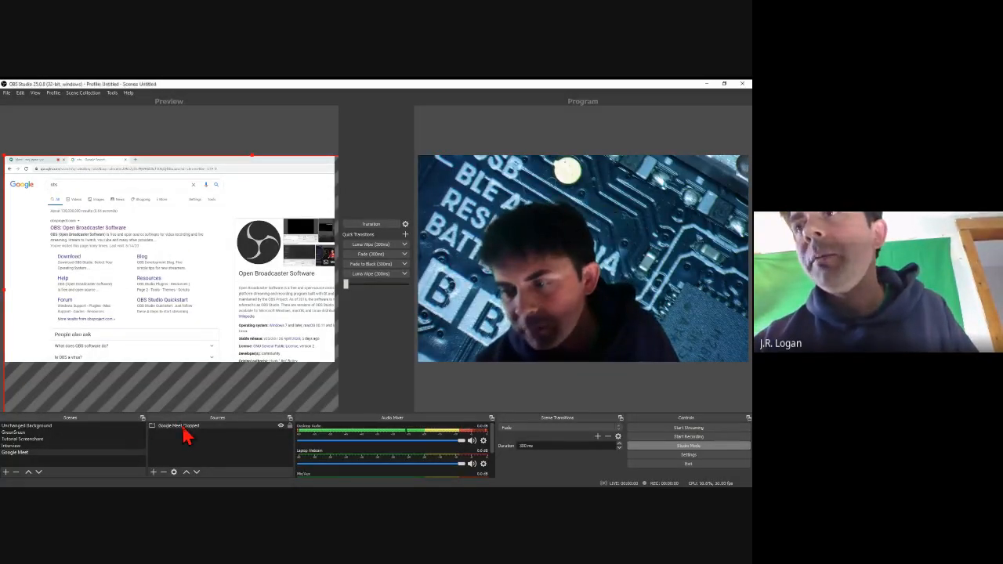
right_click(184, 428)
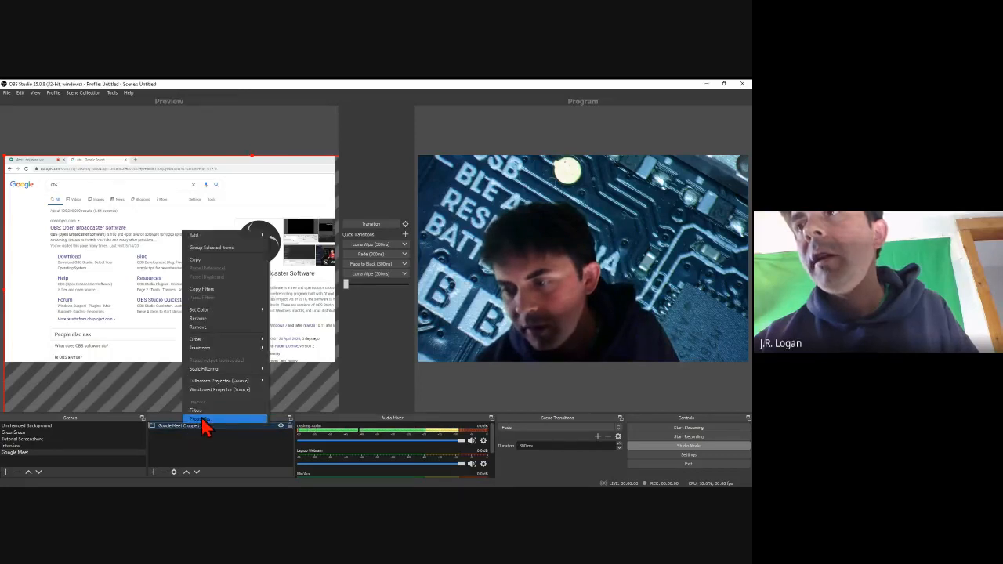
left_click(203, 420)
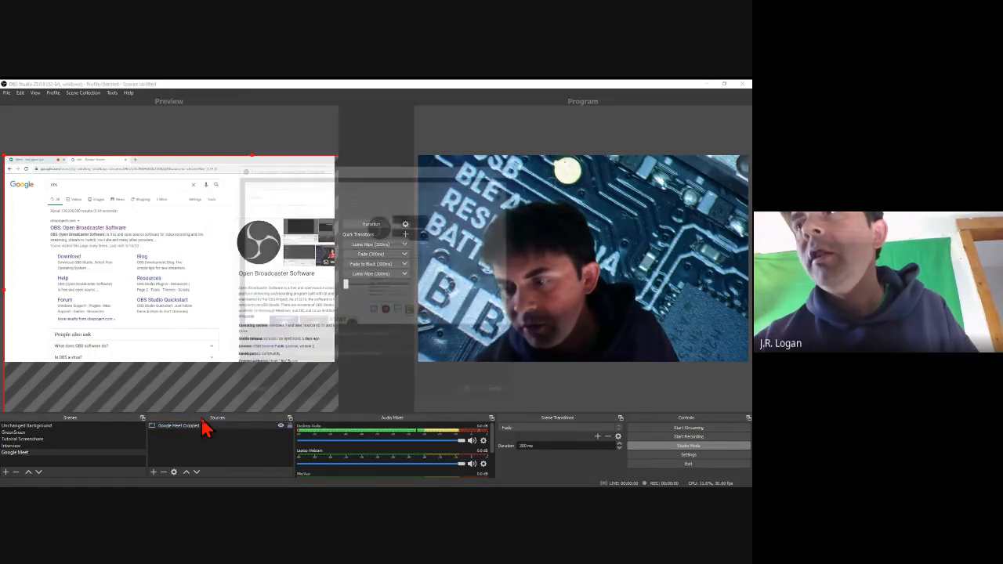
left_click(354, 337)
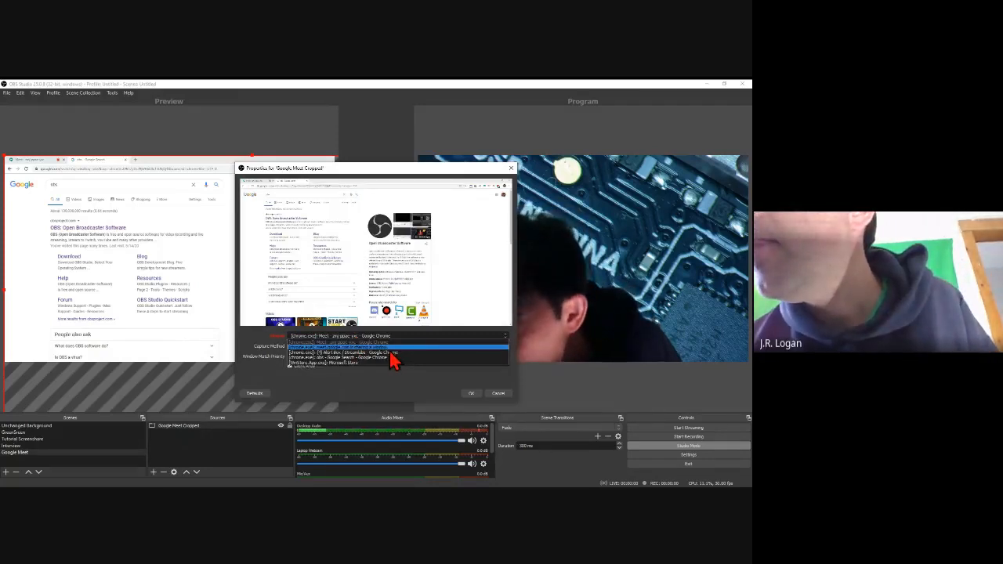
left_click(391, 352)
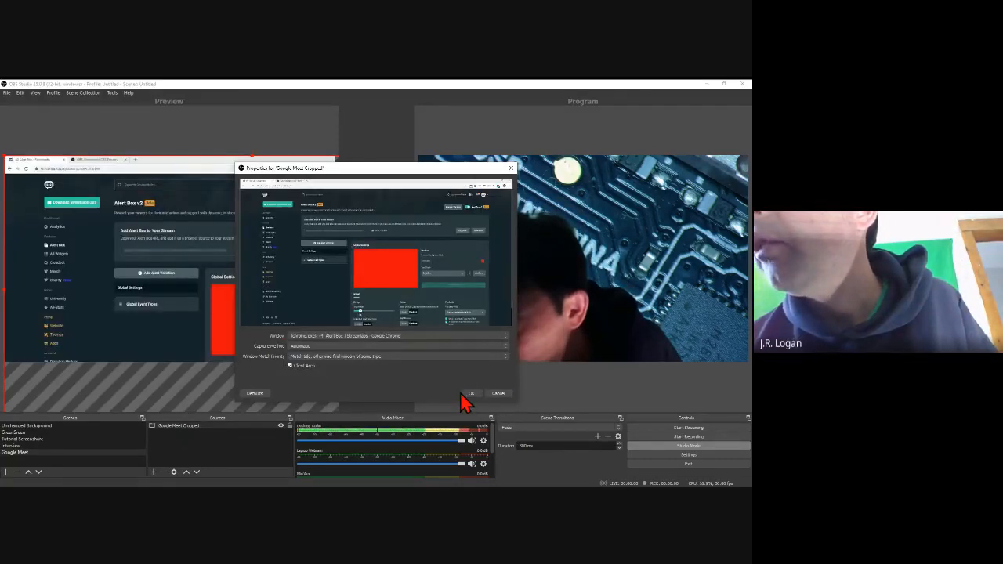
left_click(469, 394)
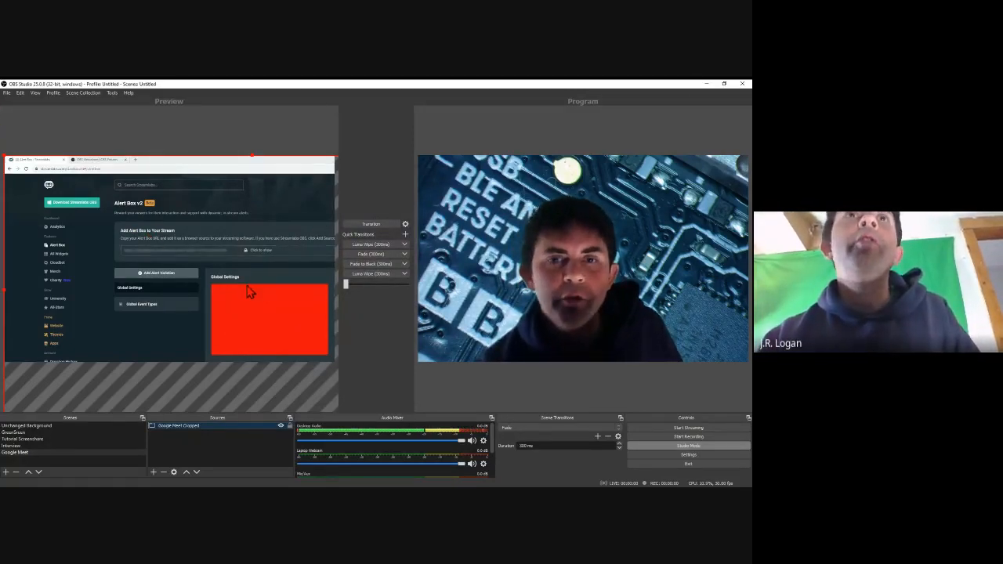
Step: Shift the Google Meet Cropped source sideways in the preview so the Alert Box preview and test settings are in view
scroll(248, 292, "down", 2)
scroll(252, 315, "up", 2)
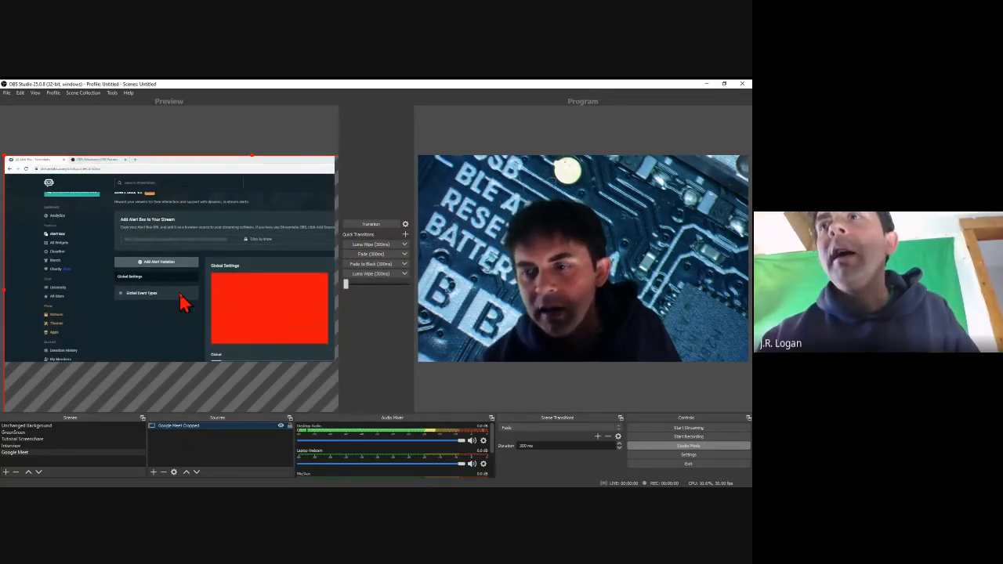
left_click_drag(179, 294, 65, 294)
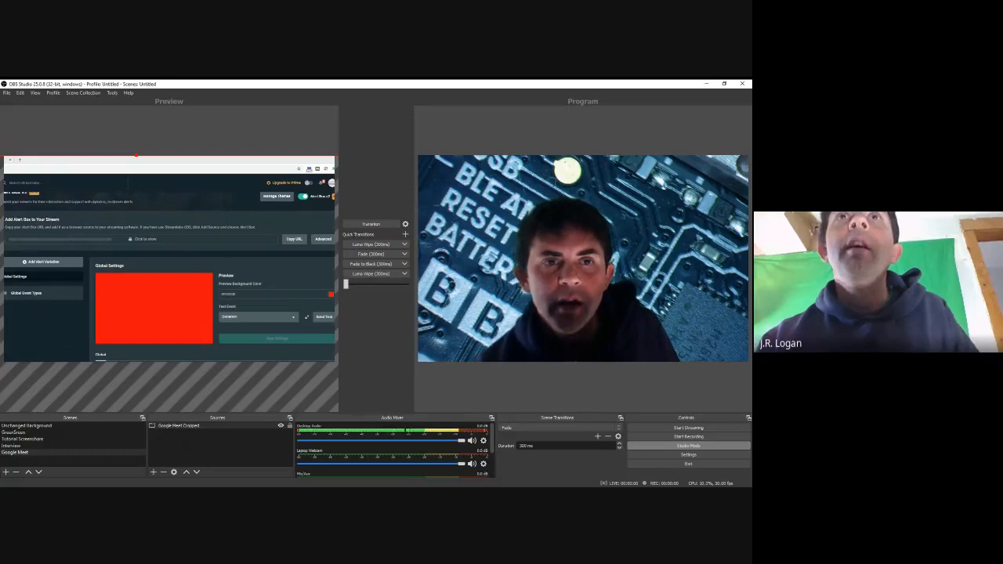
Step: Examine the Add Alert Variation form with its event types, cancel it, and view the global event types
left_click(61, 267)
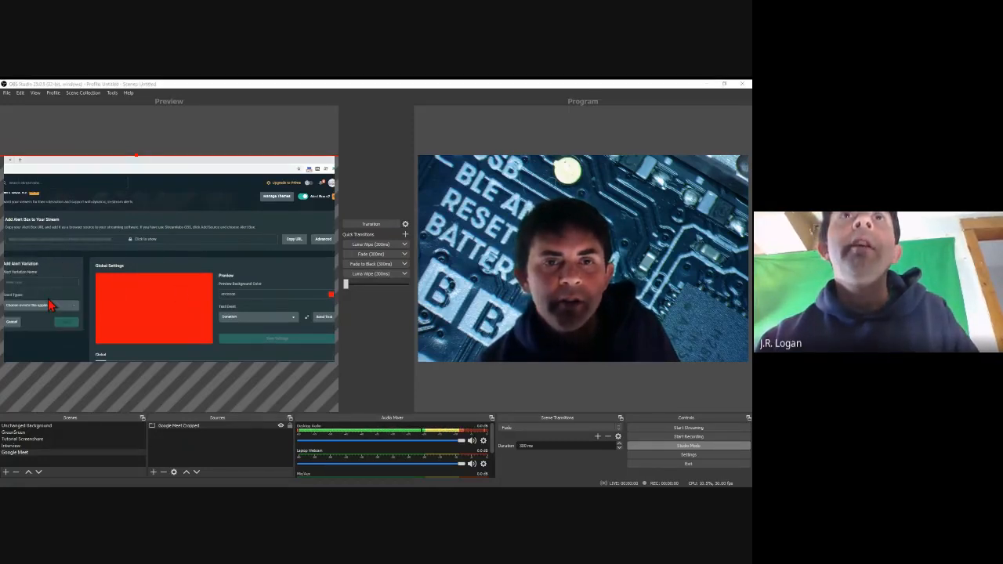
left_click(50, 308)
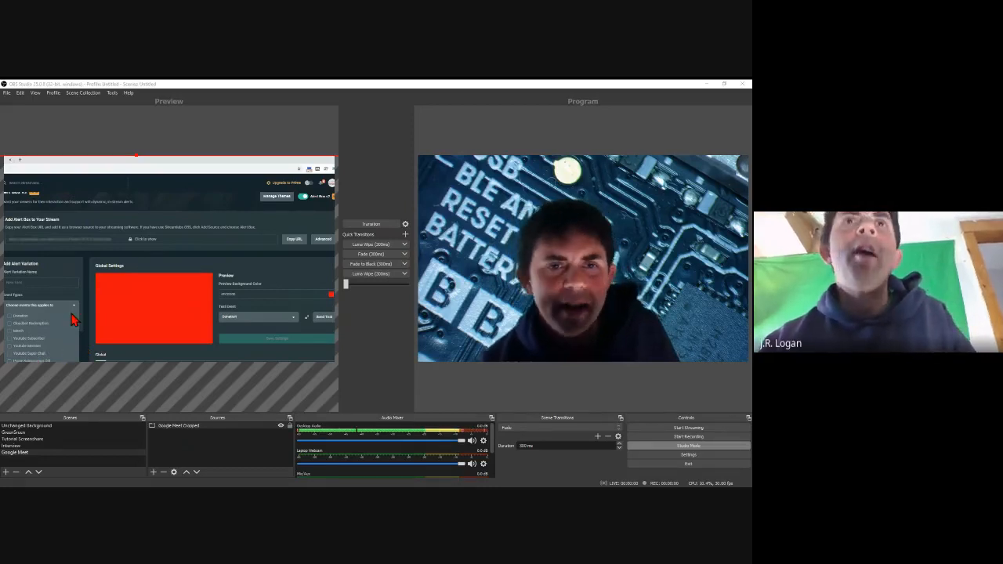
left_click(90, 292)
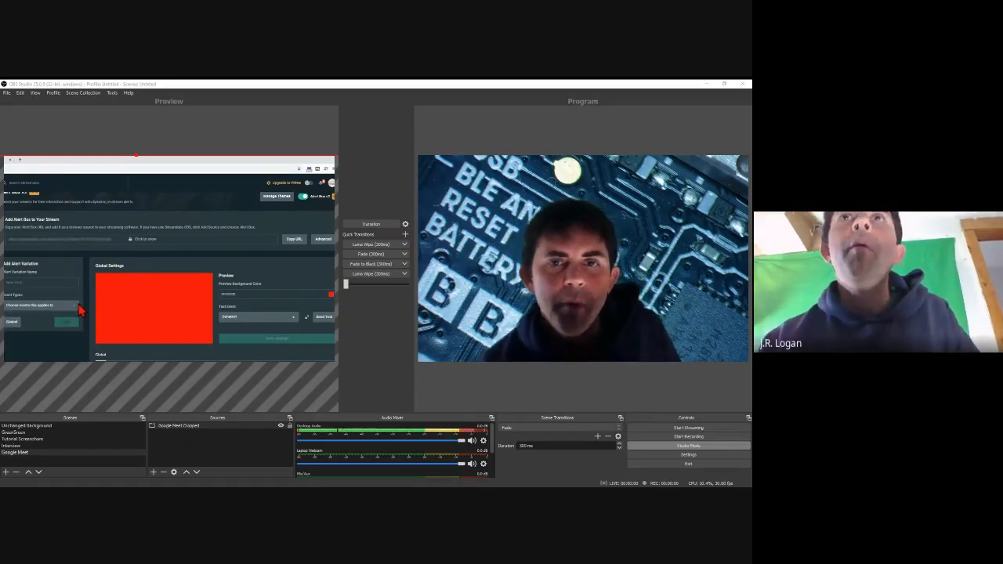
left_click(13, 322)
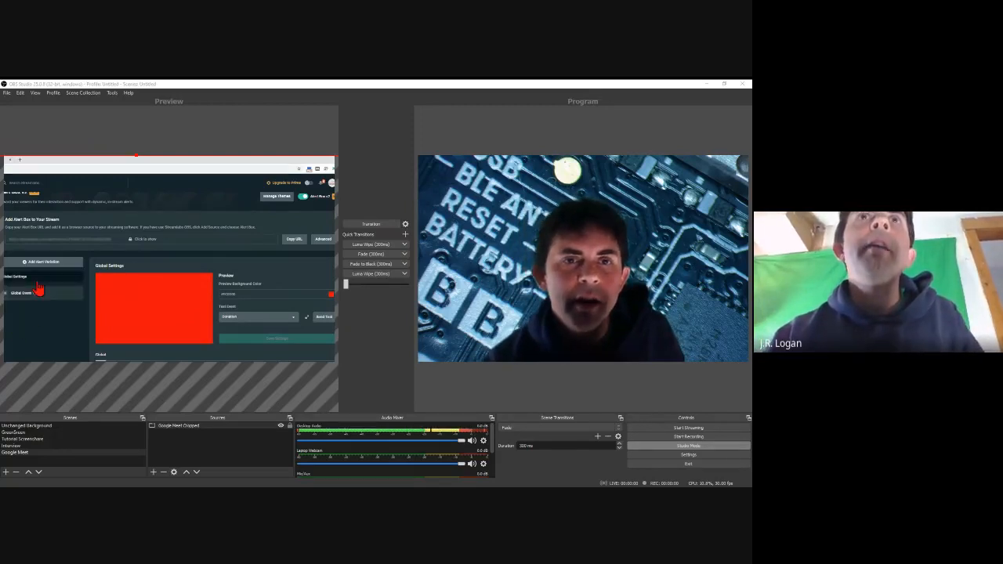
left_click(49, 296)
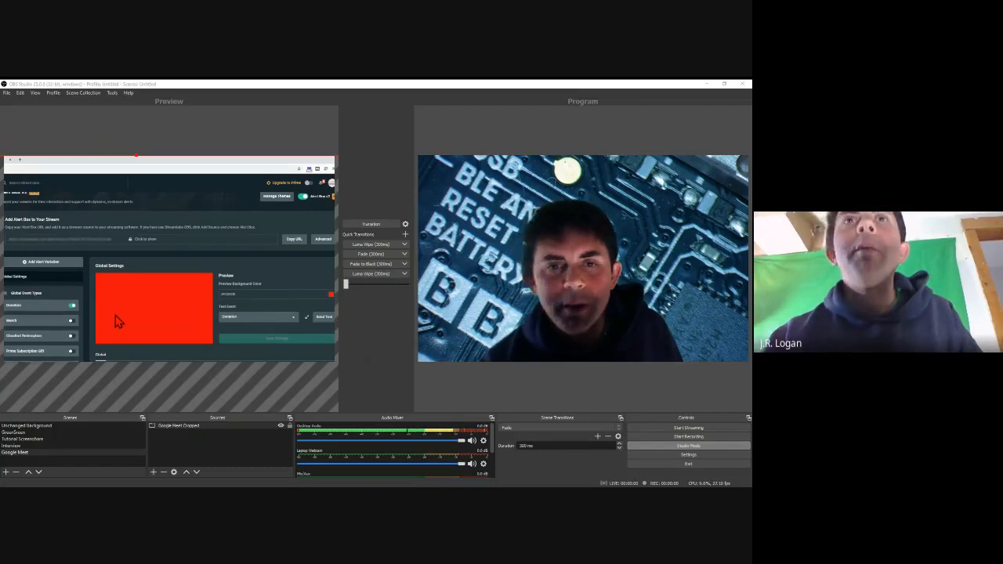
scroll(116, 325, "down", 2)
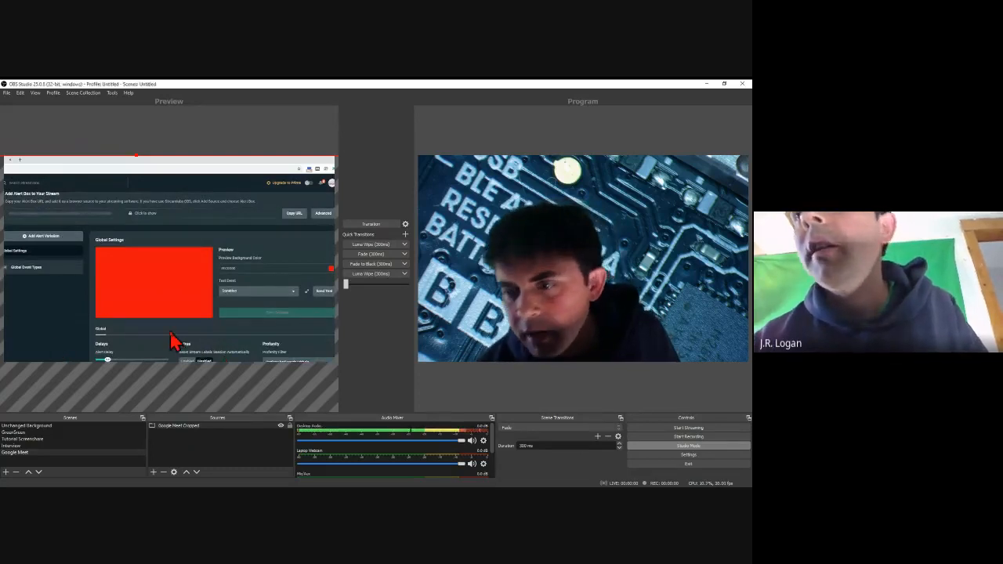
Step: Transition the Google Meet scene to the program output and turn off Studio Mode
left_click(372, 225)
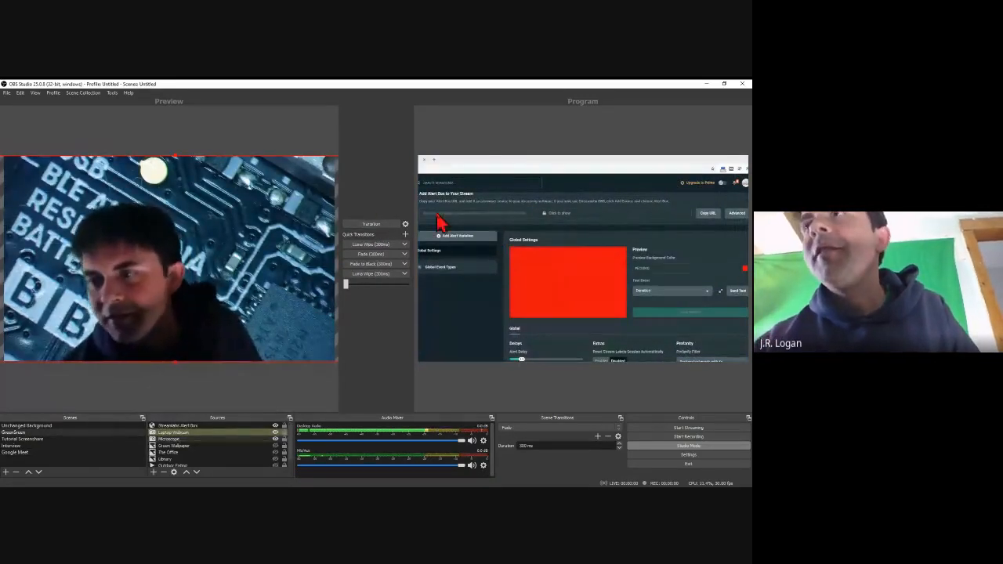
left_click(664, 448)
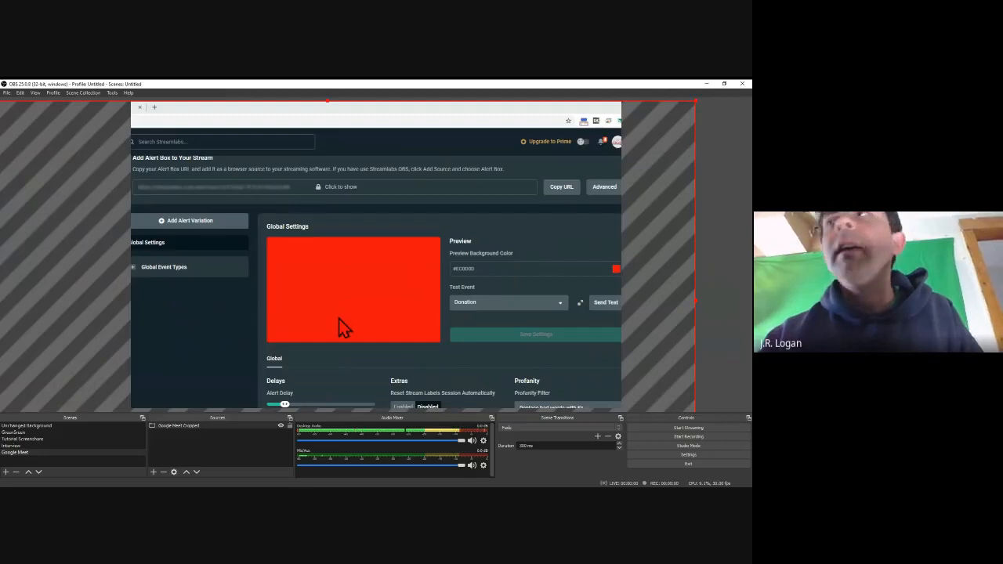
Step: Open the Donation alert settings under the global event types and browse the stock images for the alert image
left_click(192, 269)
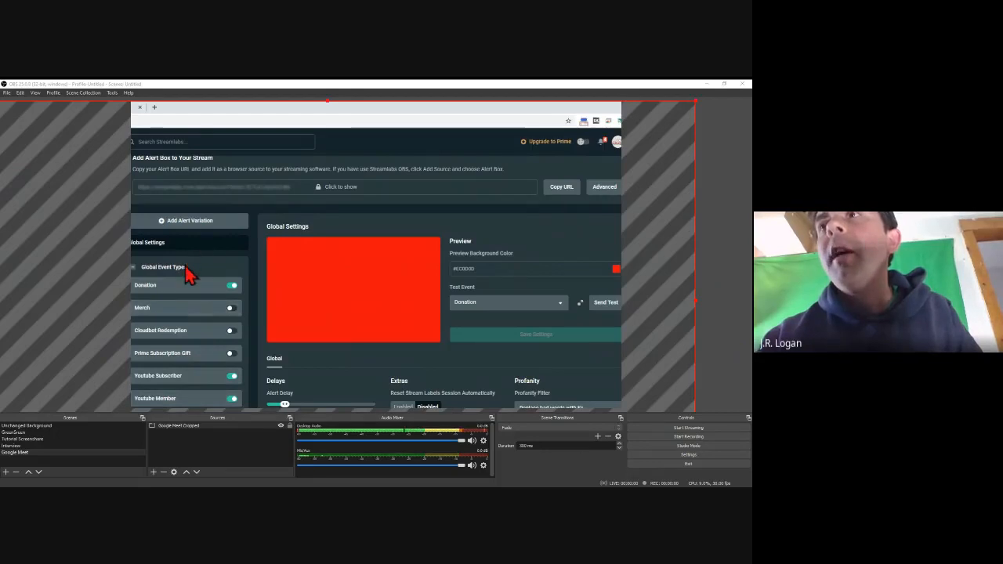
left_click(177, 296)
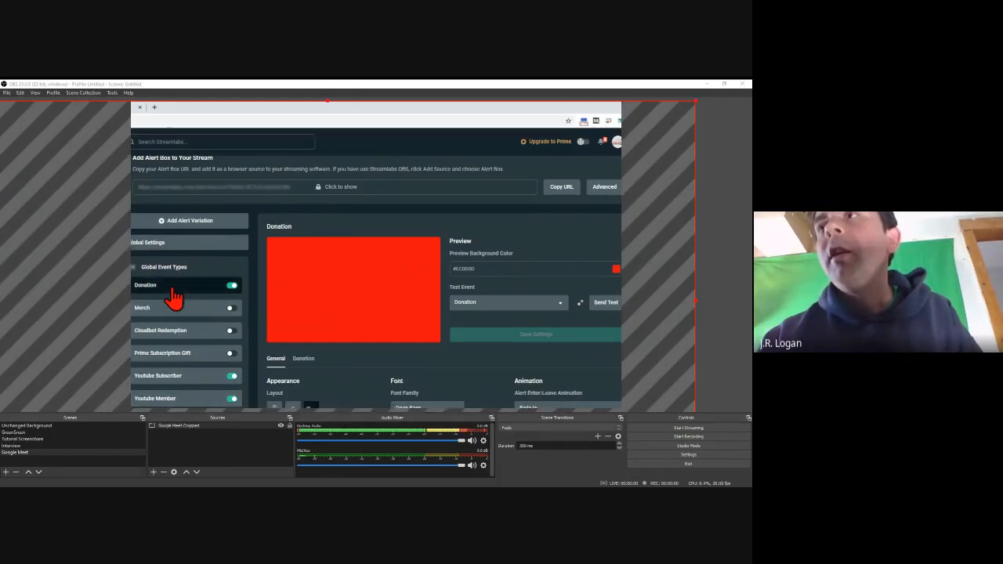
scroll(439, 303, "down", 2)
scroll(450, 304, "down", 2)
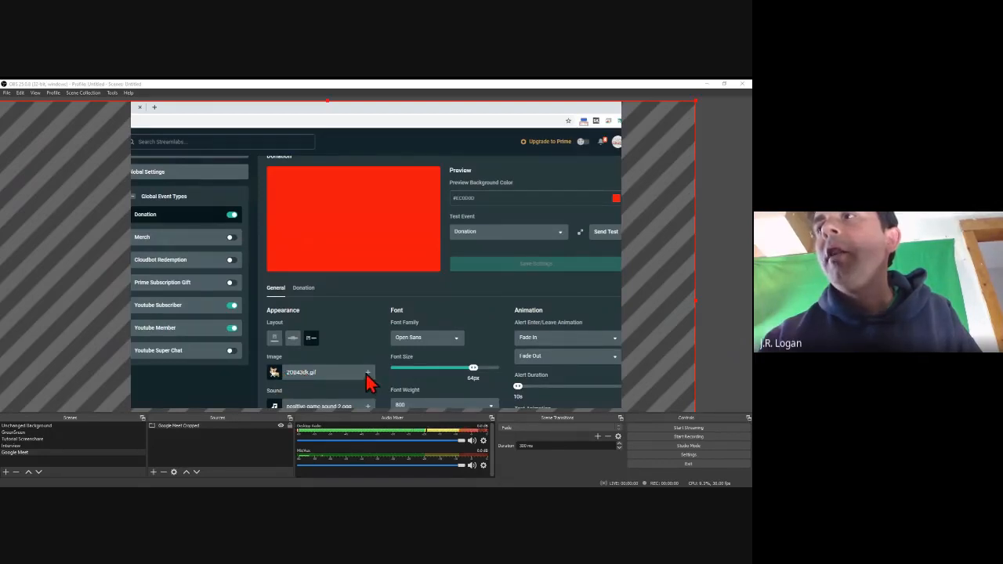
left_click(367, 373)
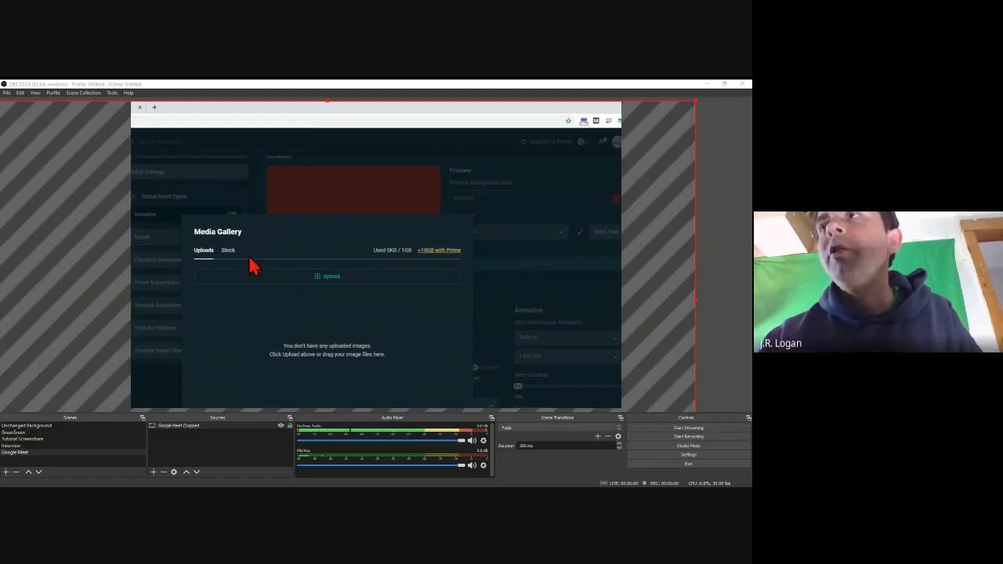
left_click(224, 252)
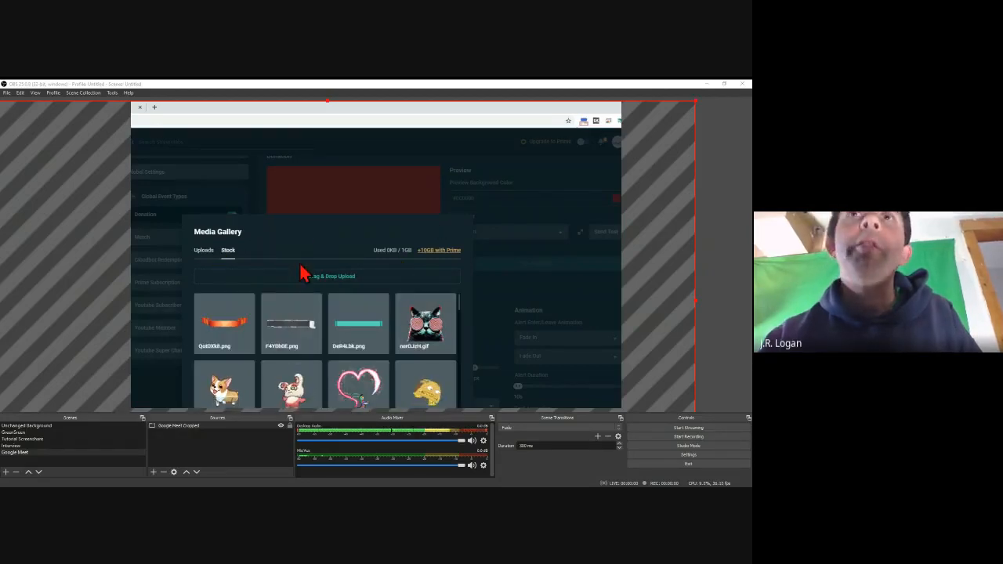
left_click(358, 387)
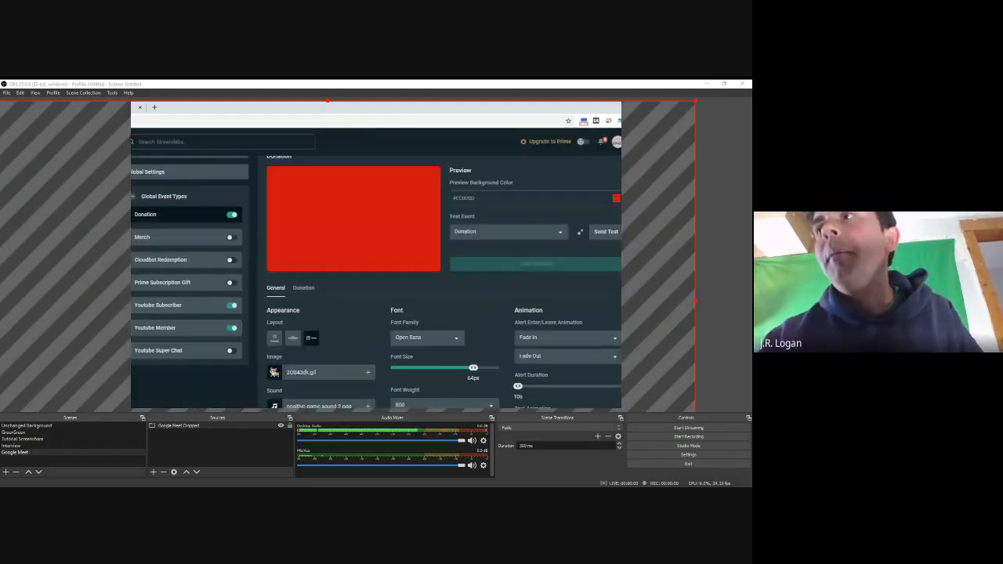
mouse_move(374, 404)
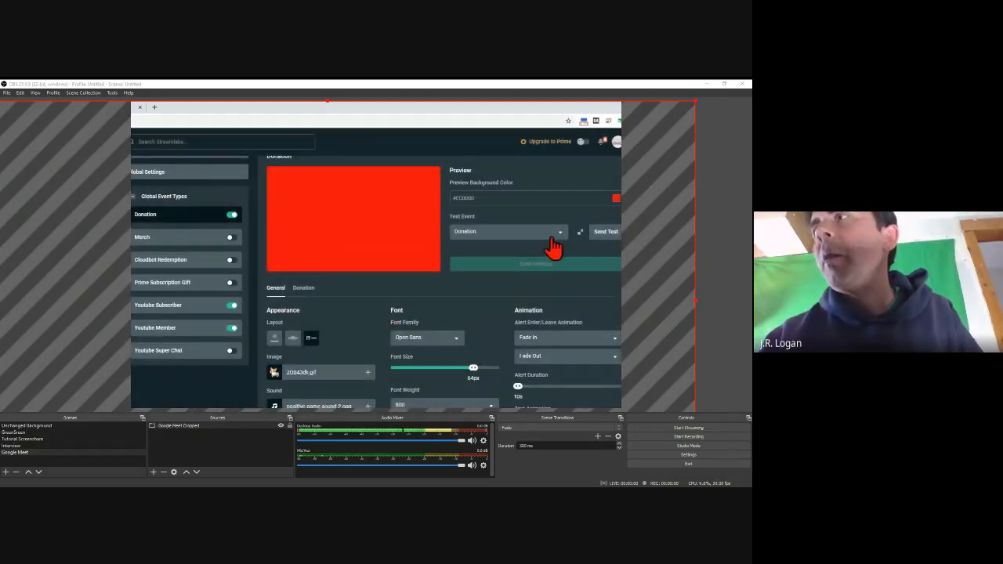
Step: Send a test Donation alert and copy the Alert Box URL
left_click(600, 232)
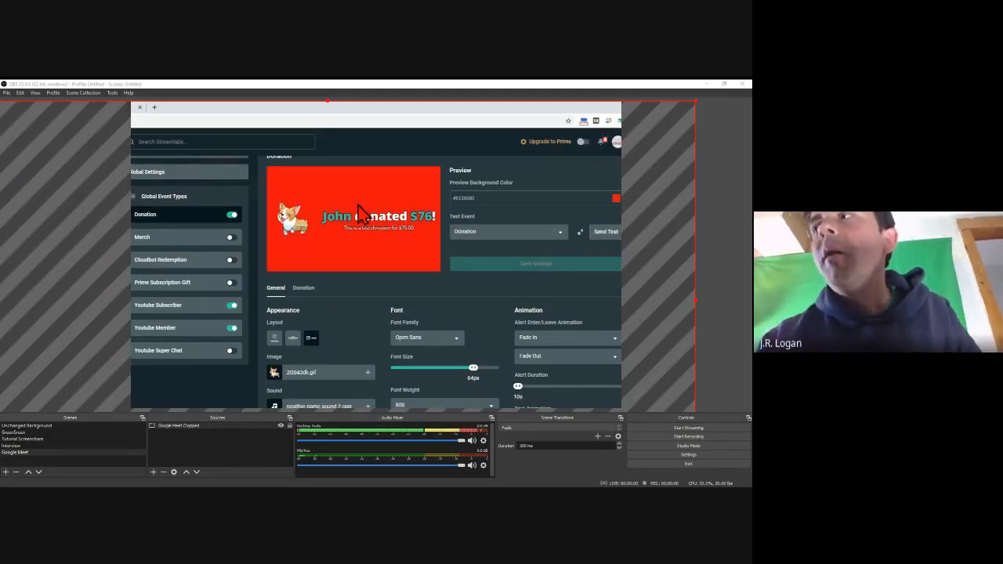
scroll(390, 222, "up", 2)
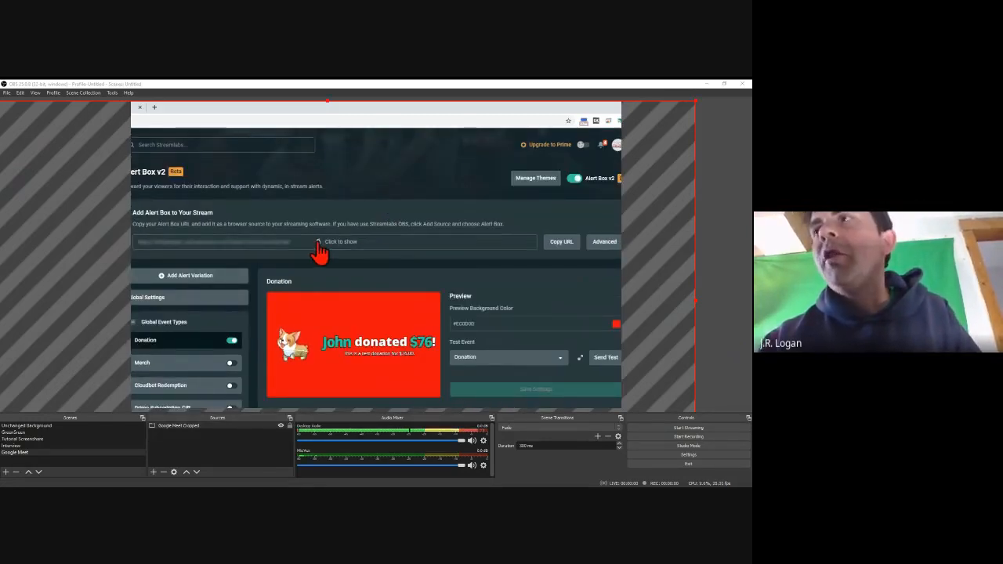
left_click(559, 243)
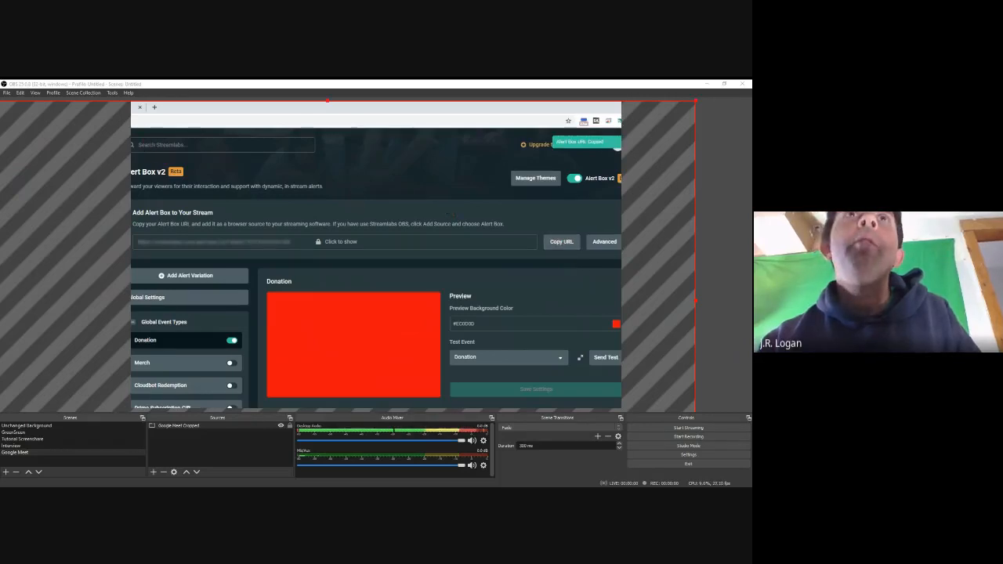
Step: Load the copied private Alert Box URL in a new browser tab
left_click(155, 108)
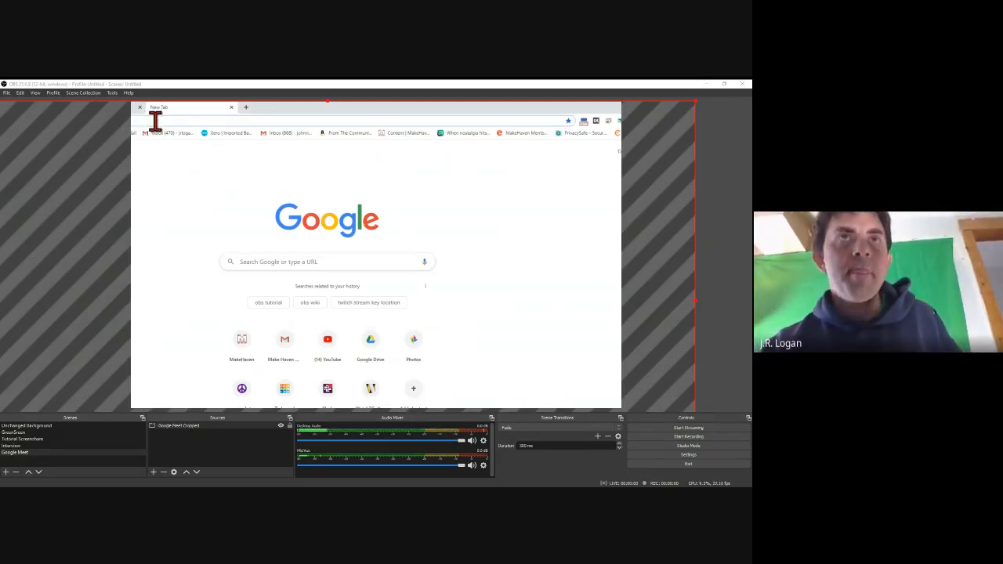
key("ctrl+v")
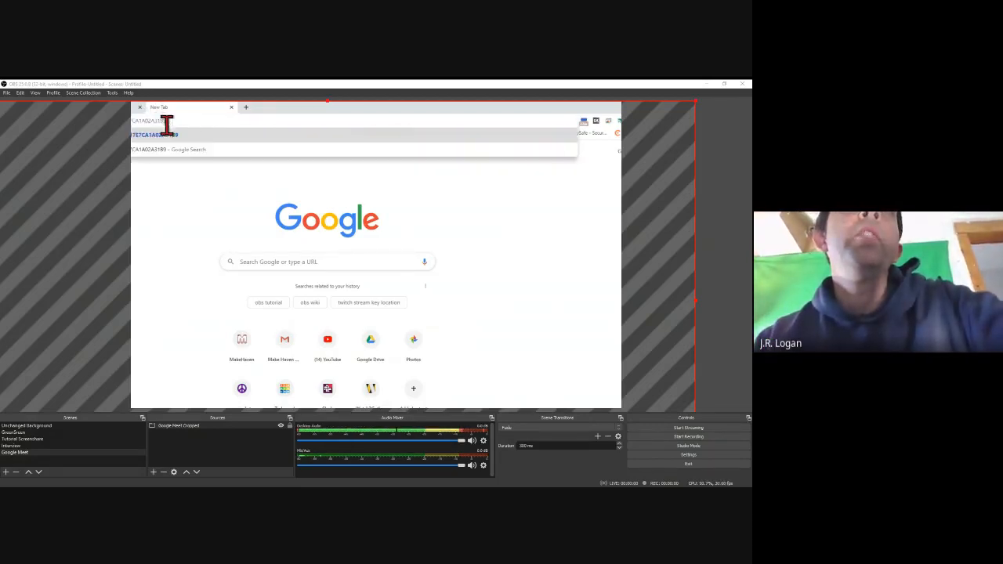
left_click(185, 135)
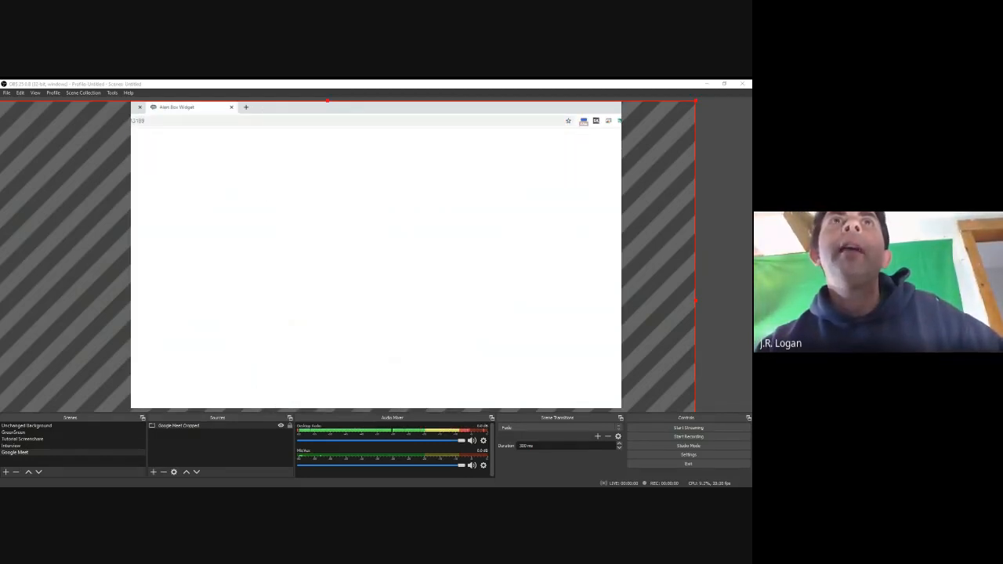
Step: Send a test Donation from the Alert Box page and view it in the Alert Box Widget tab
left_click(118, 108)
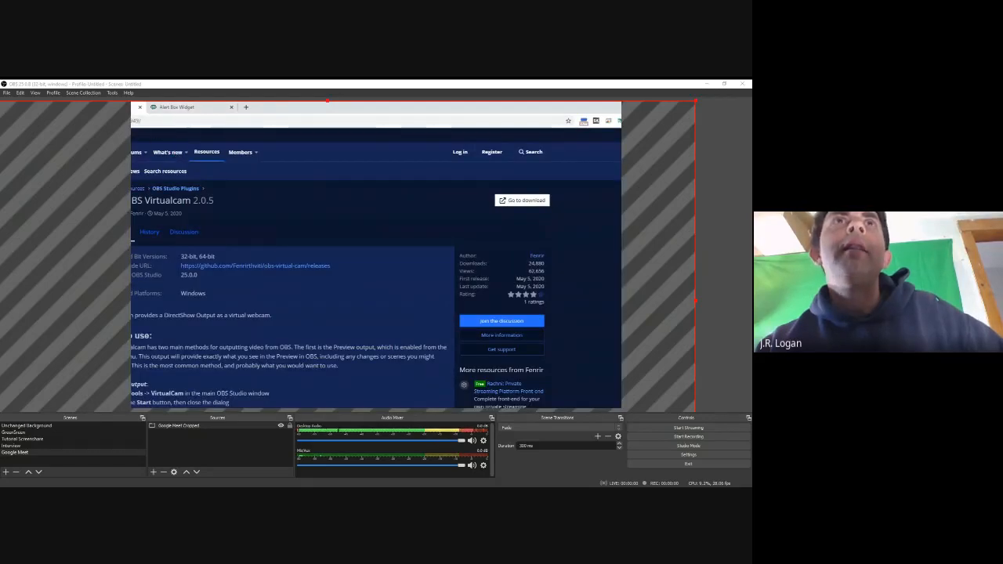
left_click(110, 107)
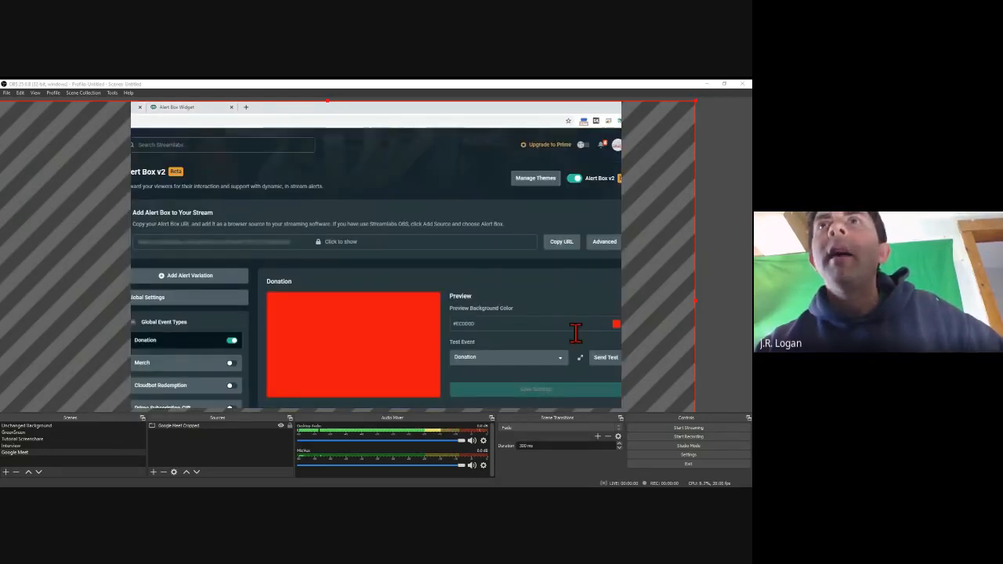
left_click(601, 359)
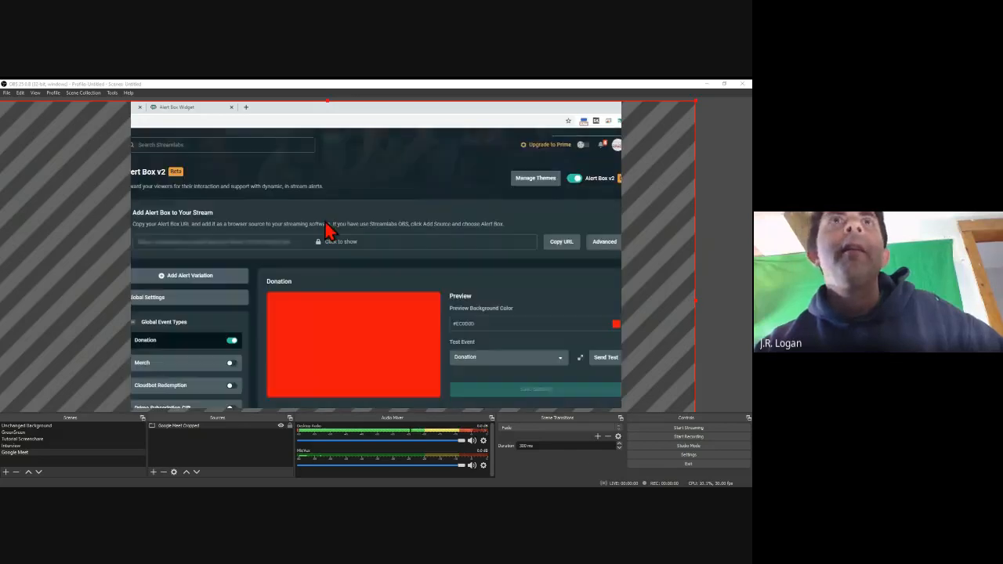
left_click(193, 108)
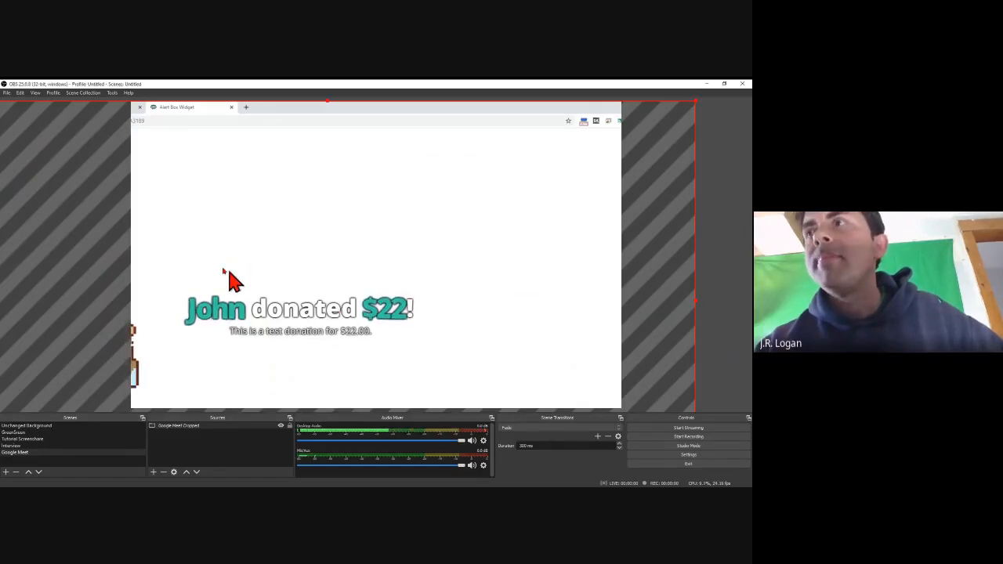
Step: Shrink the Google Meet Cropped source and reposition it so the whole browser window fits inside the canvas
left_click_drag(222, 268, 332, 312)
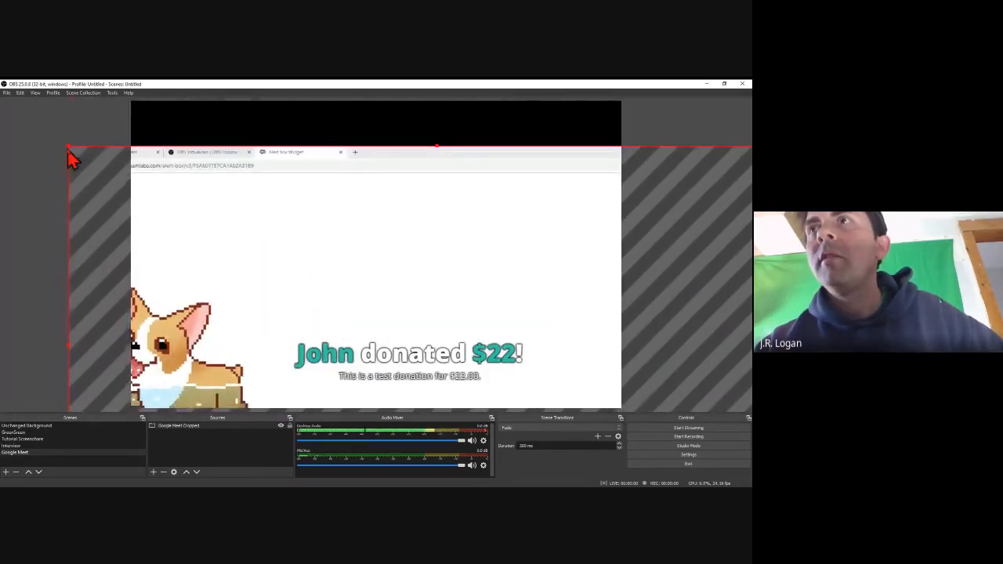
left_click_drag(70, 147, 300, 206)
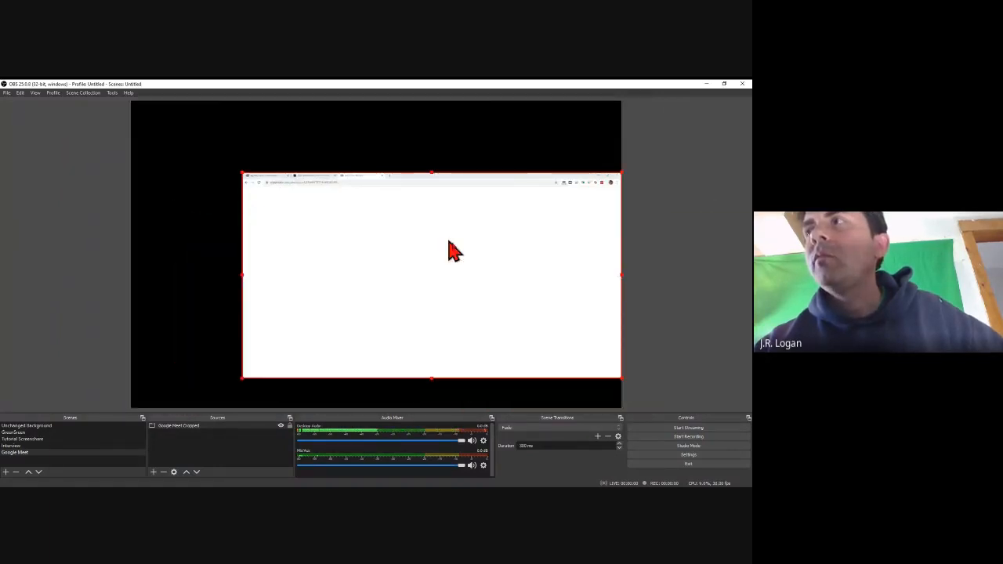
left_click_drag(450, 251, 381, 222)
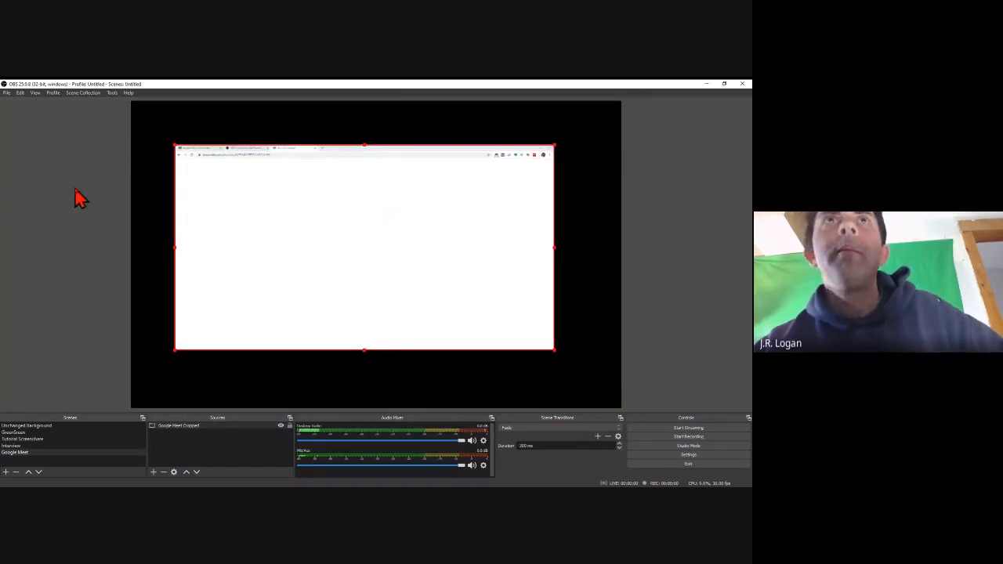
Step: Send another test Donation and check the Alert Box Widget tab in the resized browser capture
left_click(252, 176)
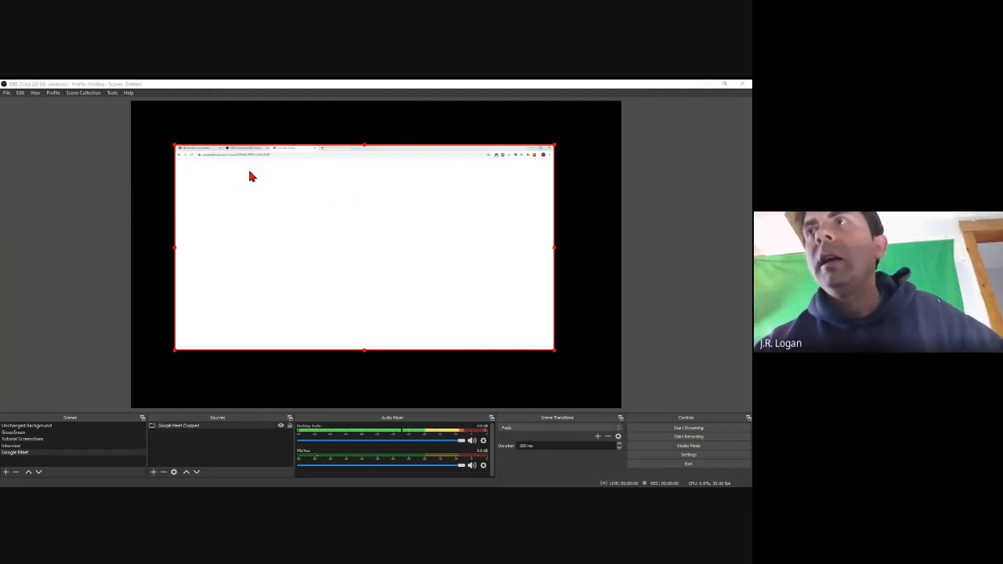
left_click(206, 151)
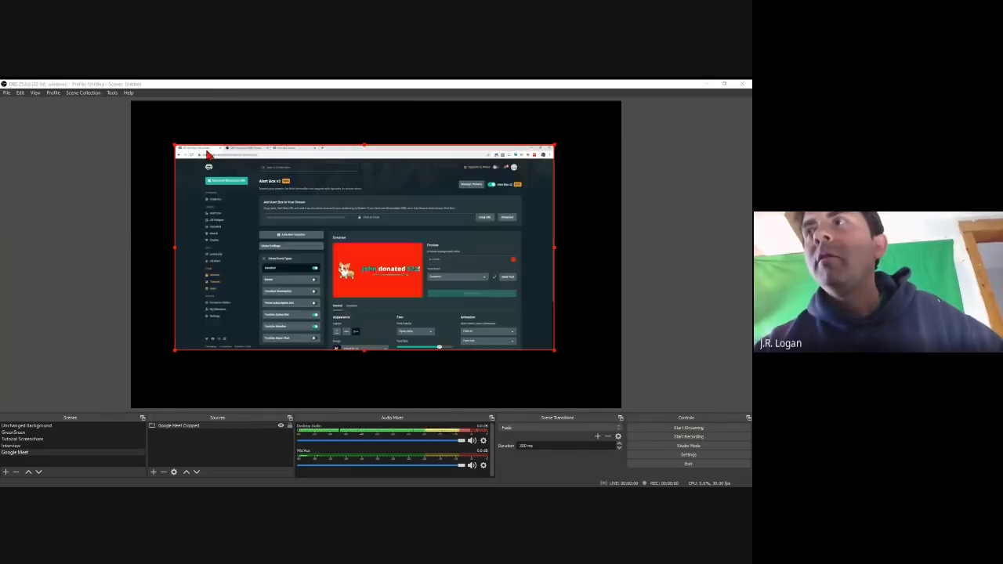
left_click(507, 278)
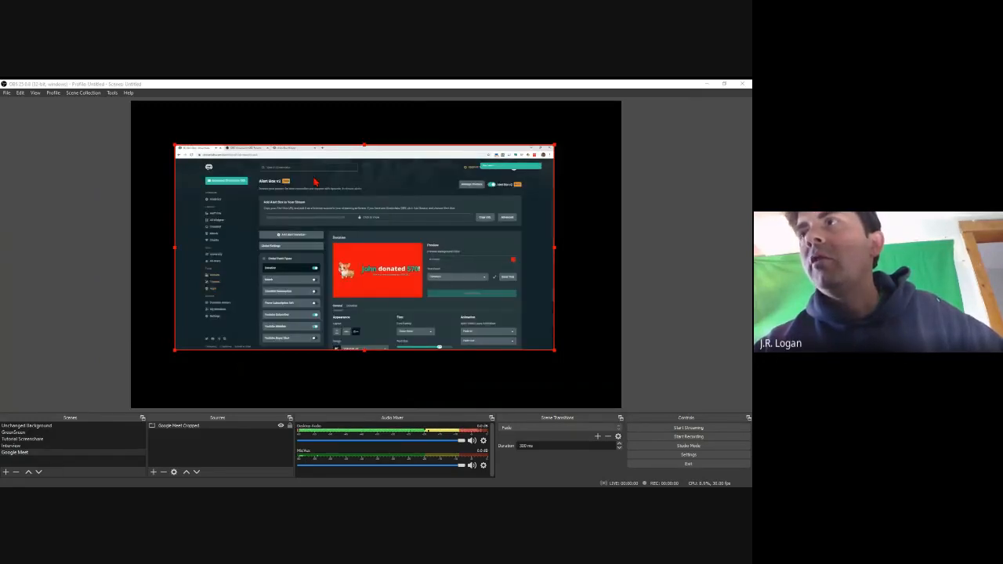
left_click(290, 151)
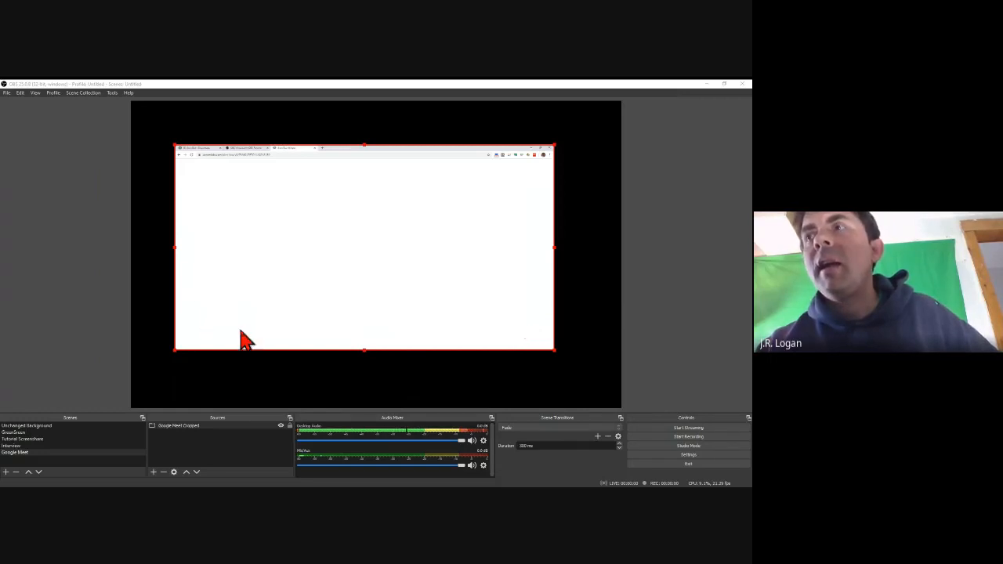
Step: Add the existing Streamlabs Alert Box browser source to the Google Meet scene and position it over the captured browser window
left_click(154, 472)
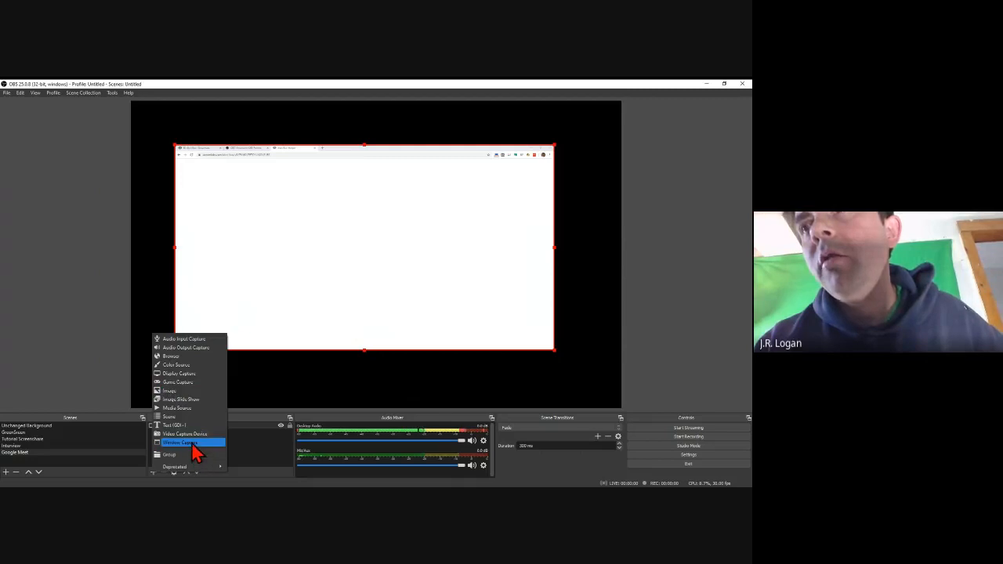
left_click(186, 356)
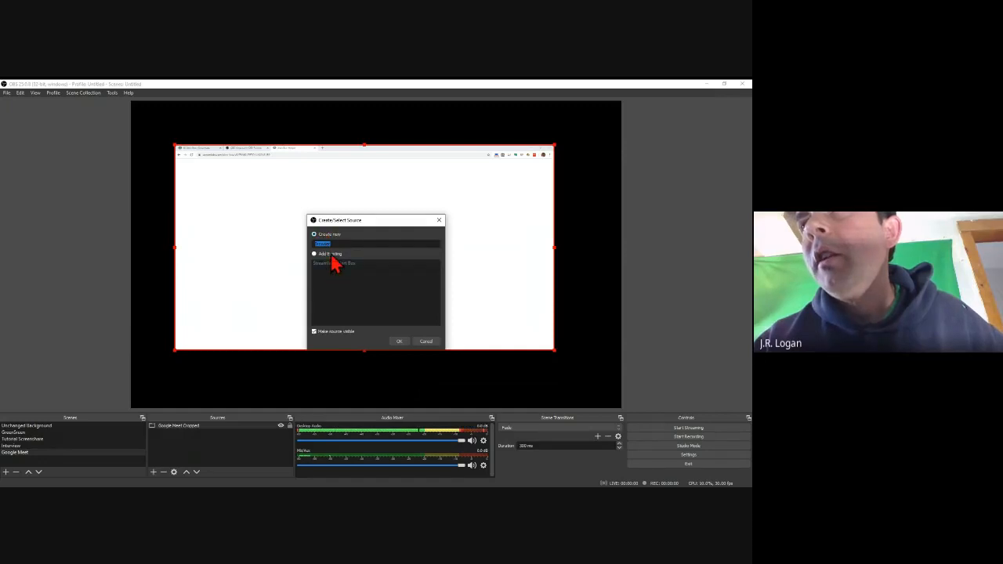
left_click(330, 254)
left_click(334, 265)
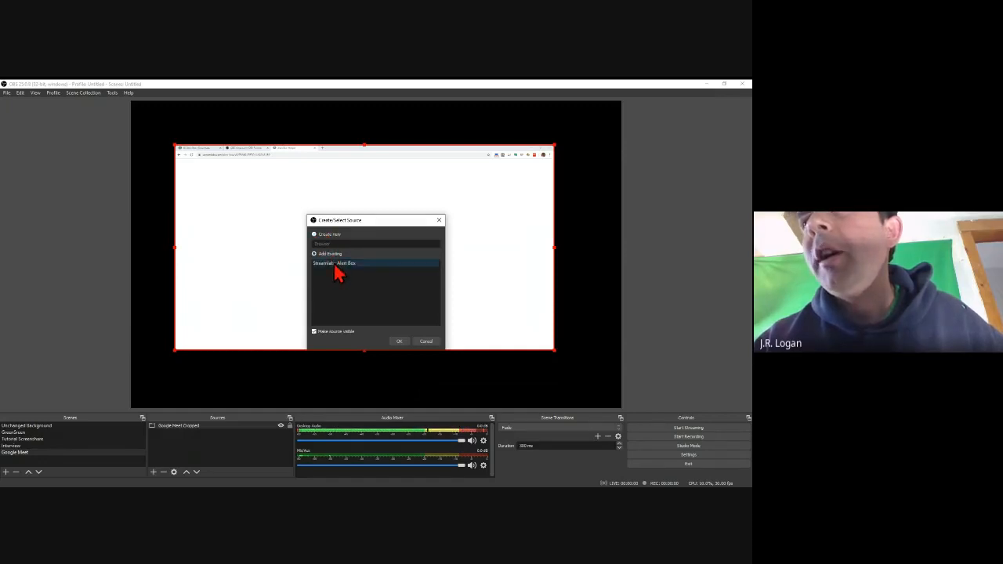
left_click(400, 342)
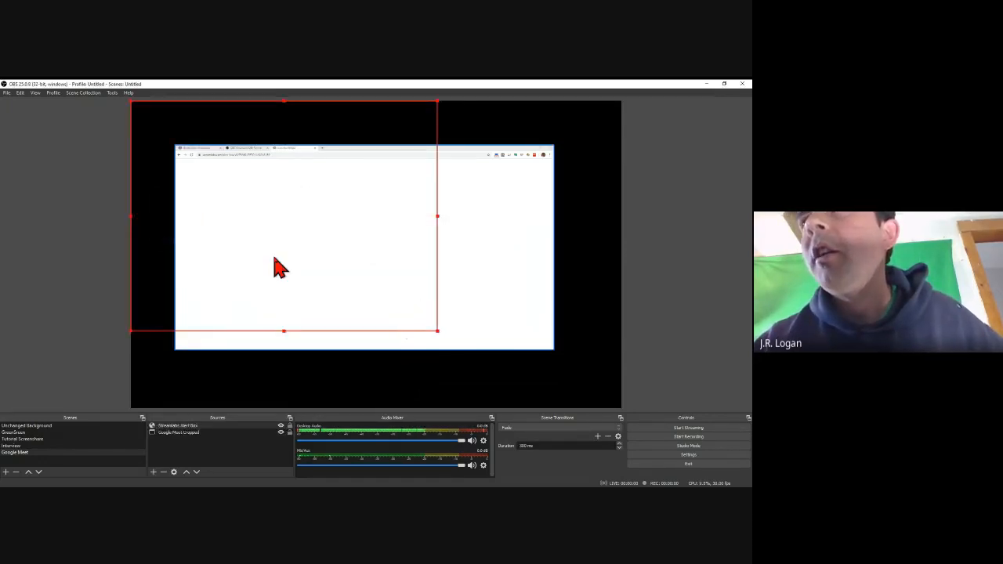
left_click_drag(274, 129, 347, 170)
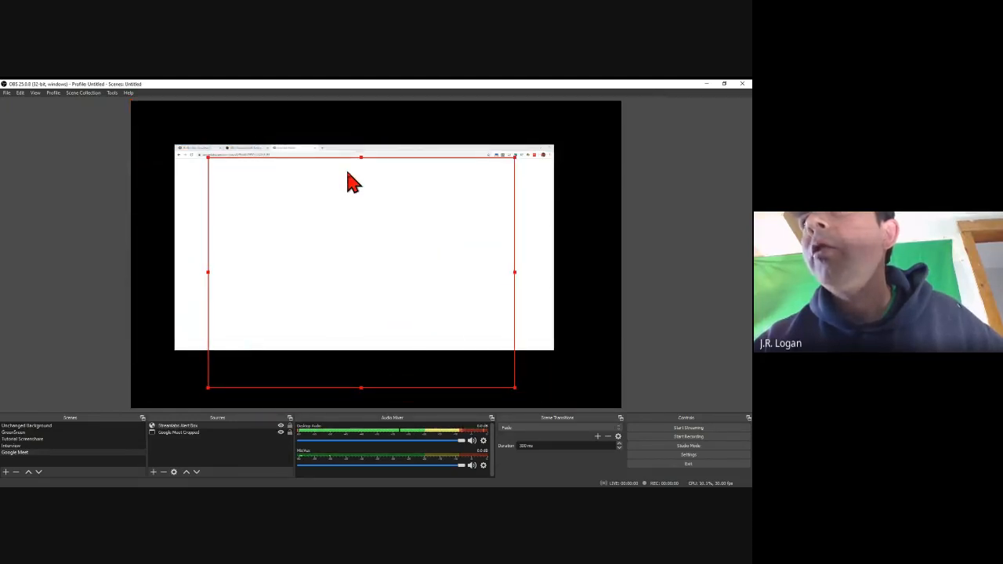
Step: Add the existing Laptop Webcam video capture source, then position and enlarge it over the captured browser window
left_click(153, 471)
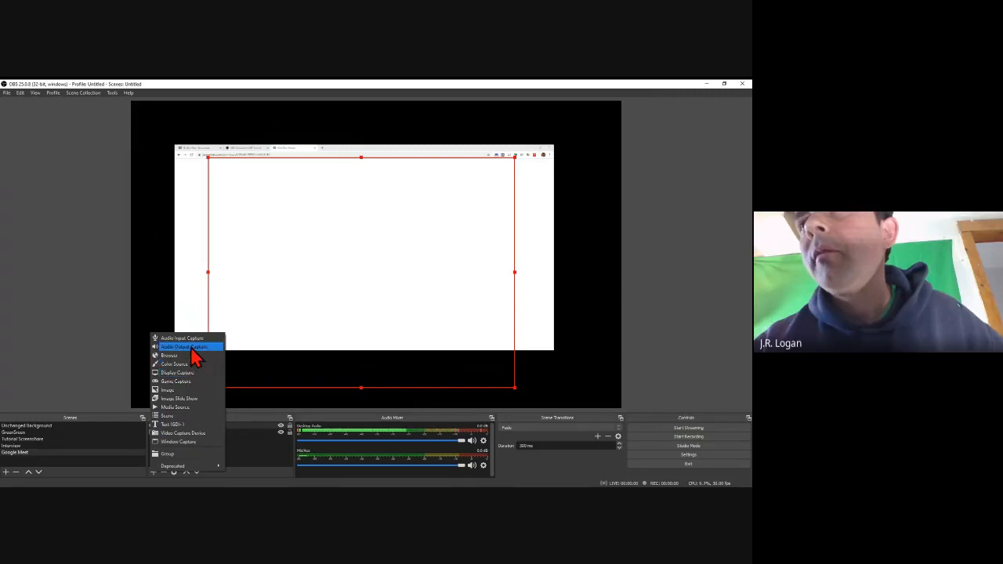
left_click(184, 433)
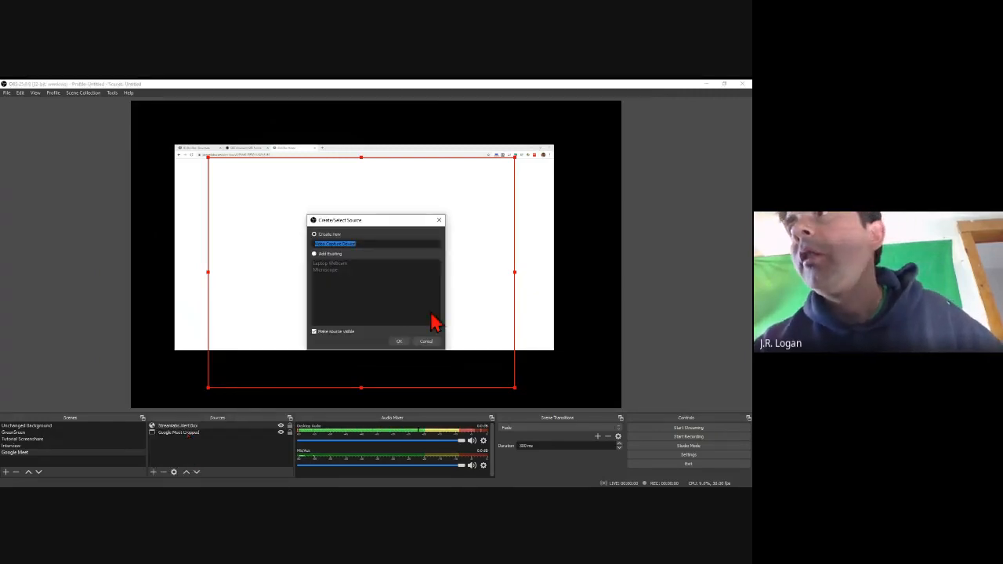
left_click(317, 254)
left_click(336, 270)
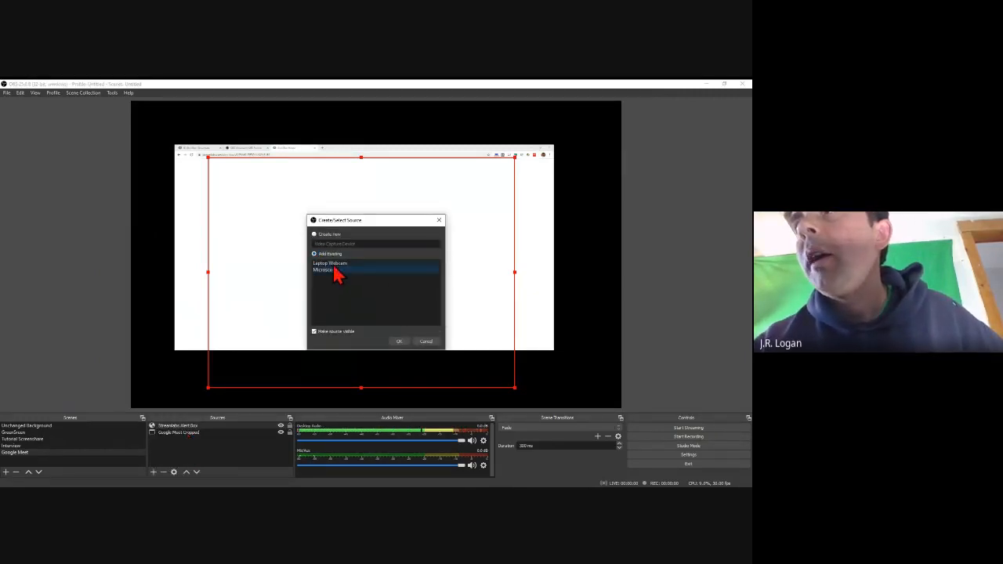
left_click(398, 340)
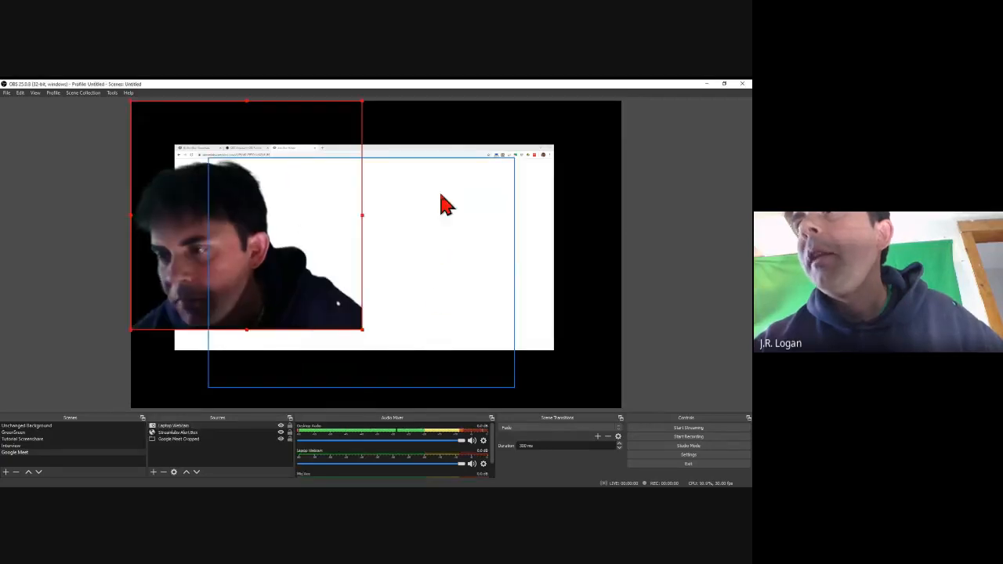
left_click_drag(192, 240, 356, 288)
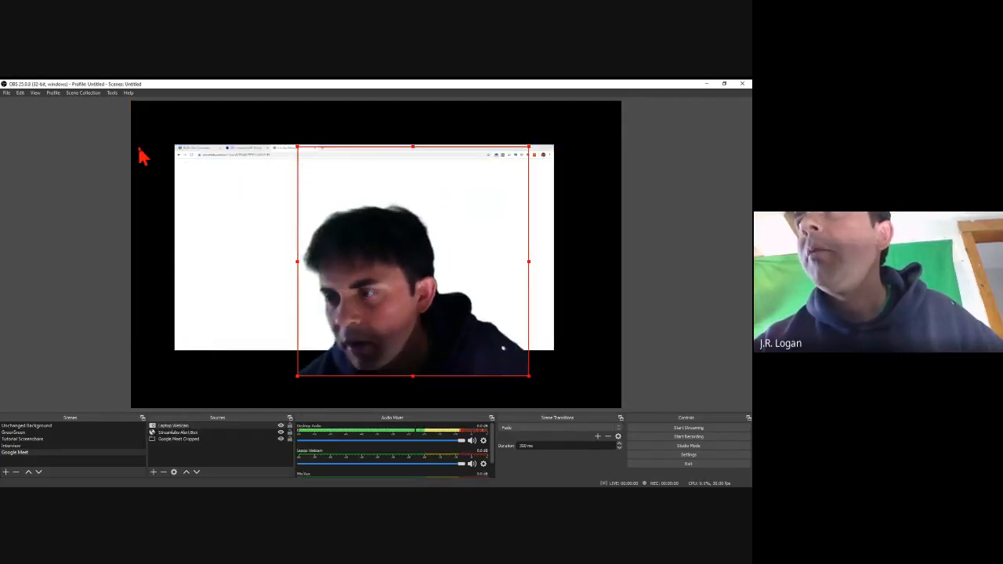
left_click_drag(297, 146, 226, 108)
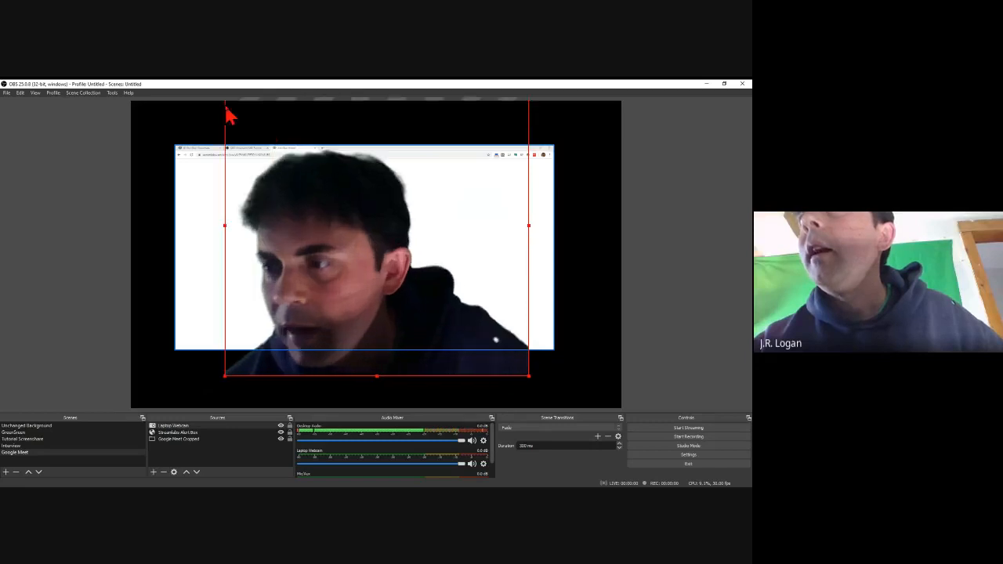
Step: Enlarge the Google Meet Cropped source showing the OBS VirtualCam page, and reorder Streamlabs Alert Box above Laptop Webcam
left_click(191, 173)
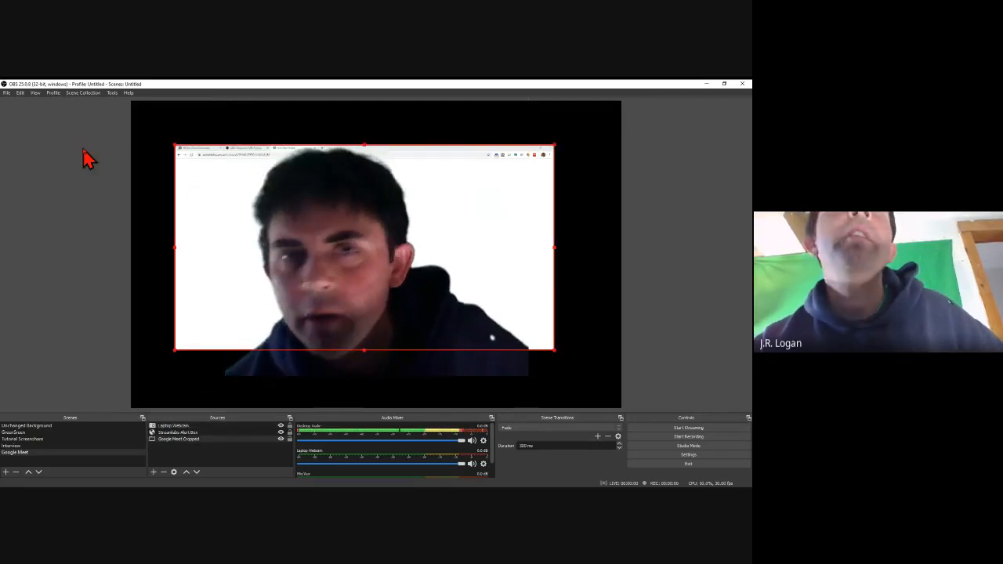
left_click(236, 149)
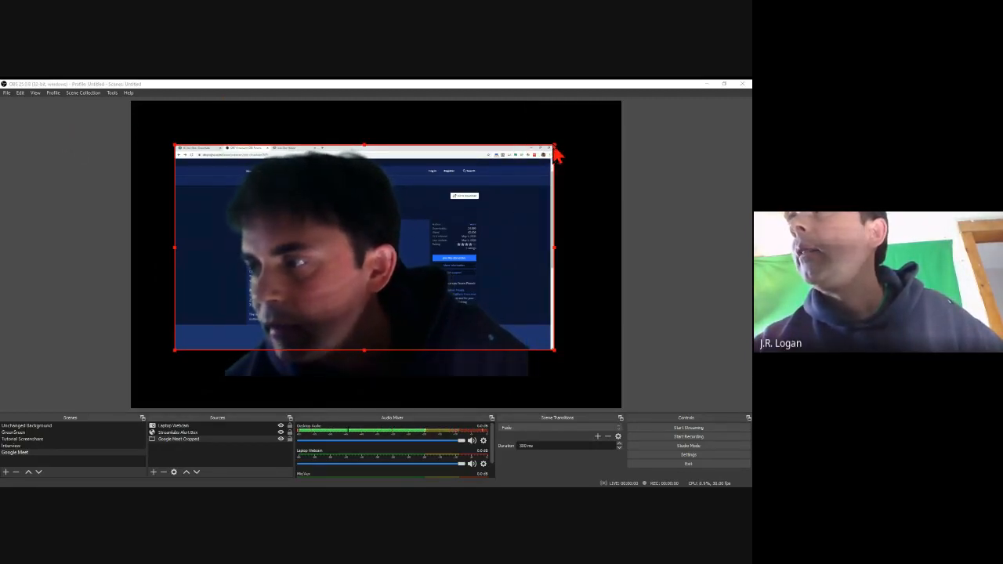
left_click_drag(554, 145, 534, 179)
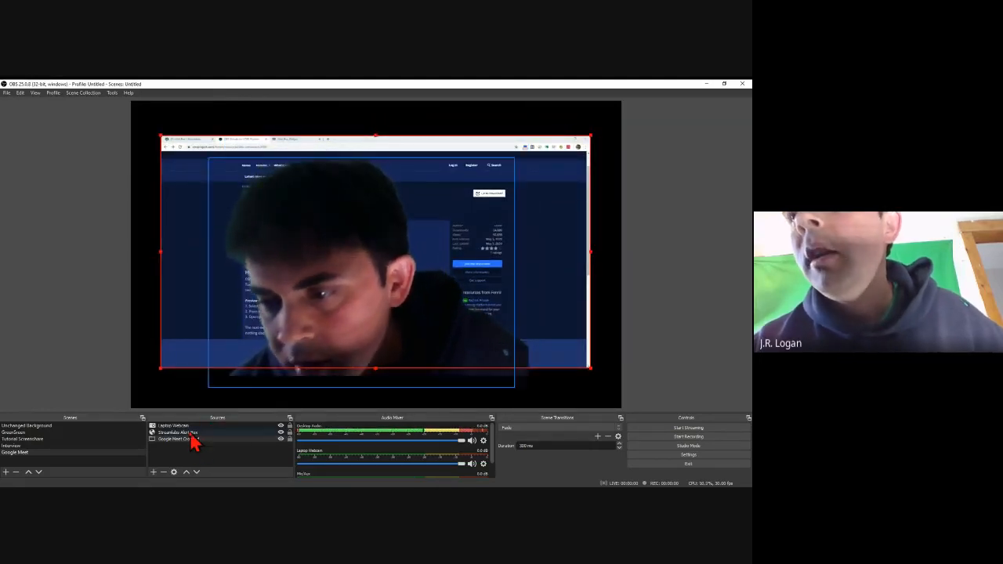
left_click_drag(190, 432, 188, 425)
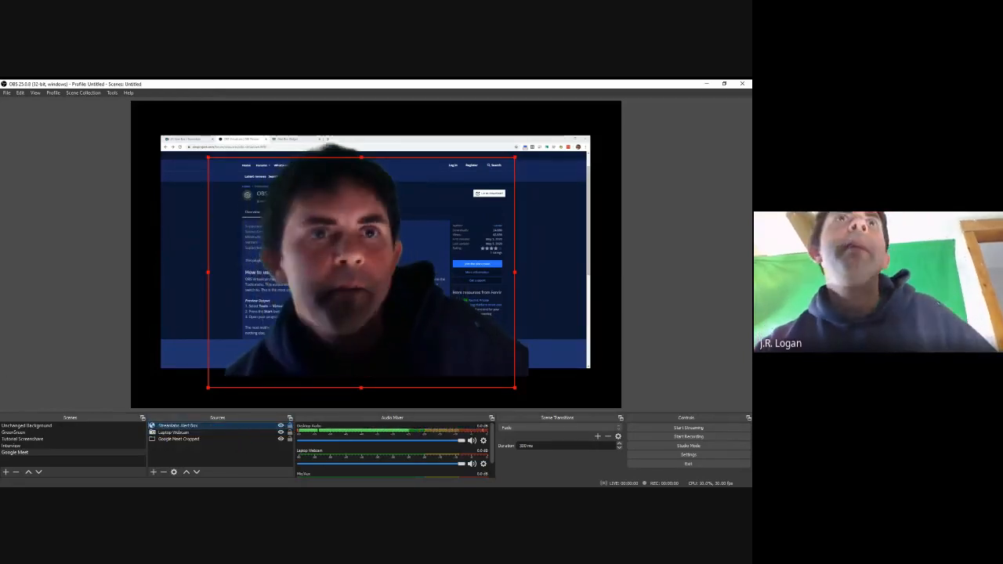
Step: Send a test alert from the Streamlabs Alert Box page and return to the OBS VirtualCam page
left_click(249, 137)
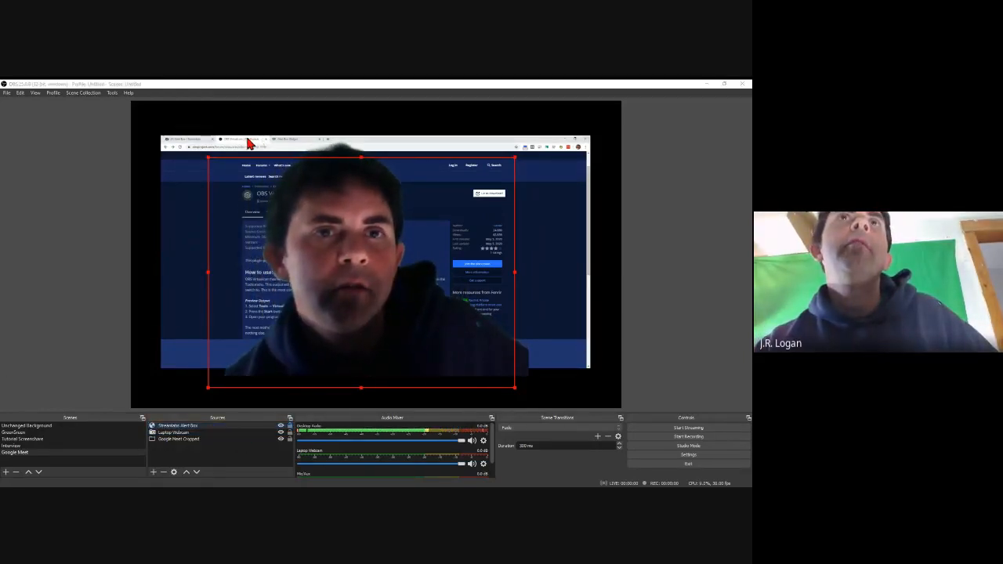
left_click(281, 141)
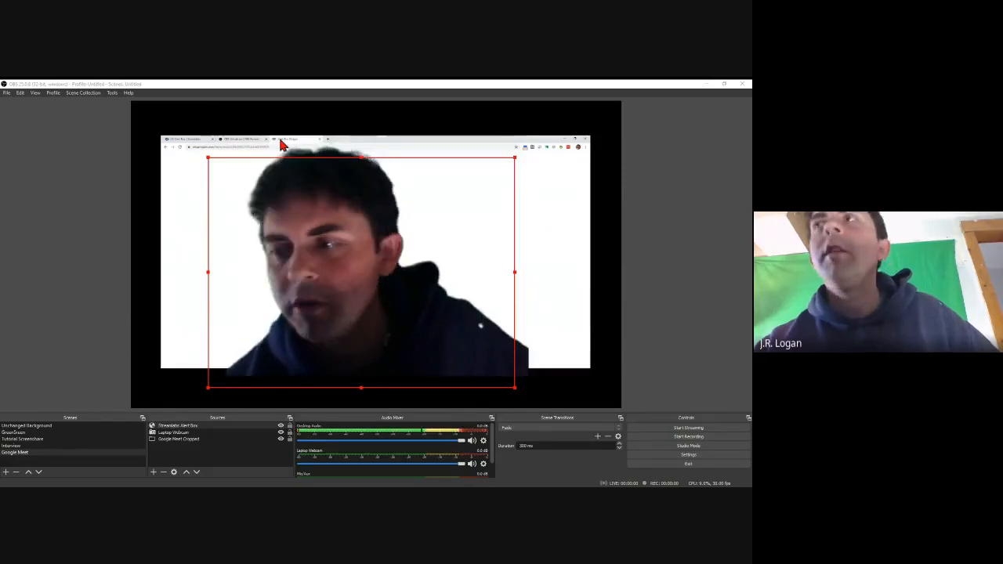
left_click(196, 141)
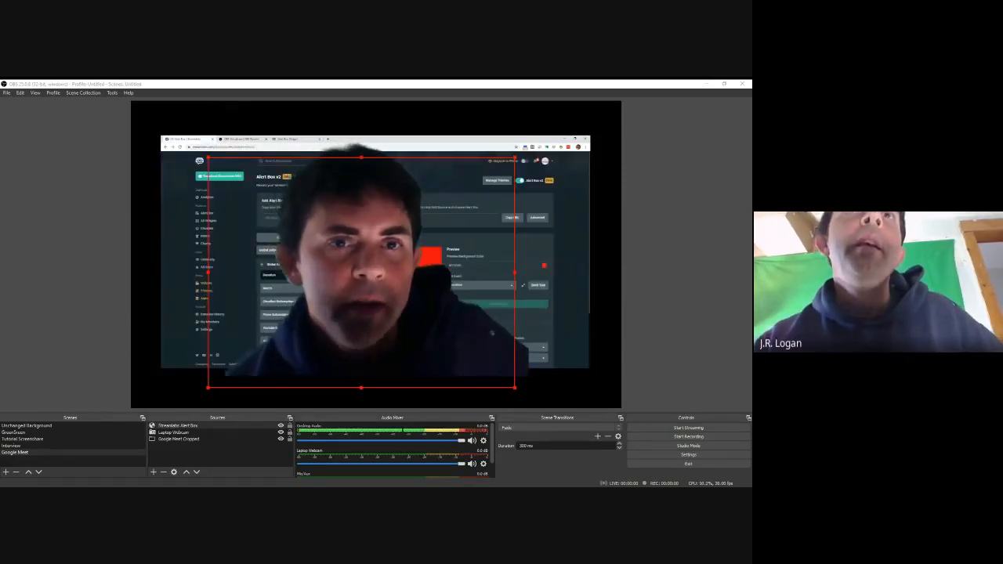
left_click(536, 287)
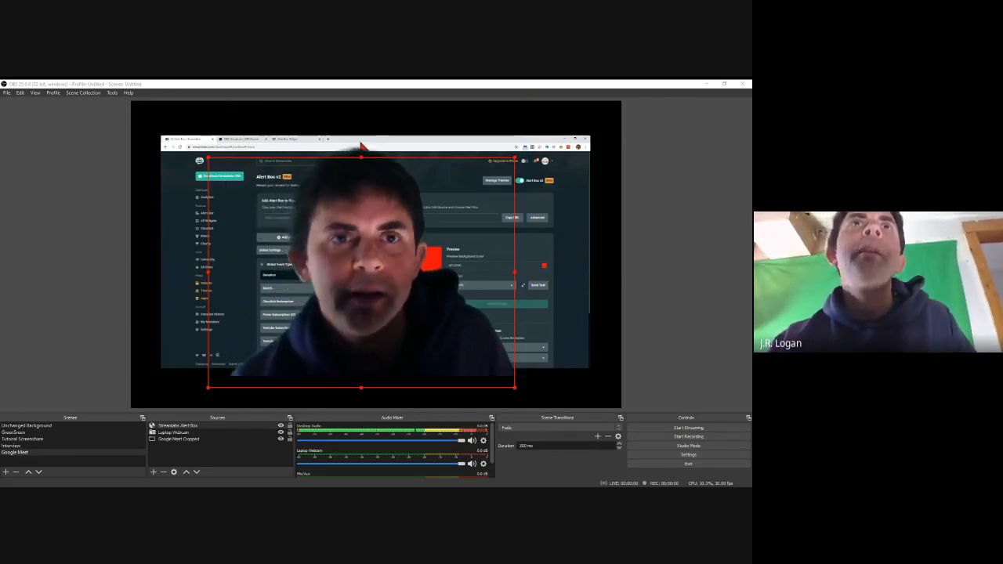
left_click(242, 140)
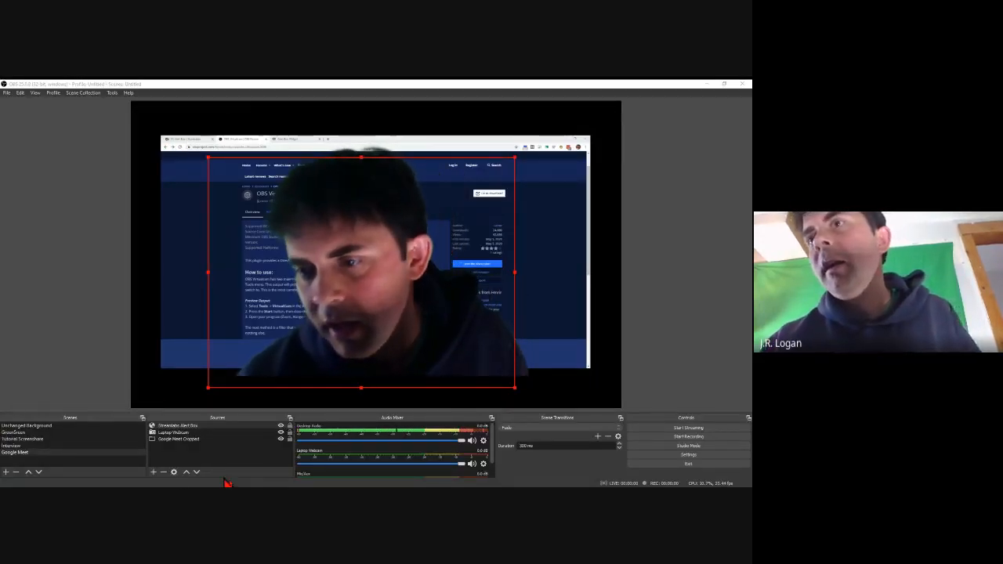
Step: Change the window captured by the Google Meet Cropped source to the Chrome window with the Meet call
left_click(196, 433)
left_click(197, 440)
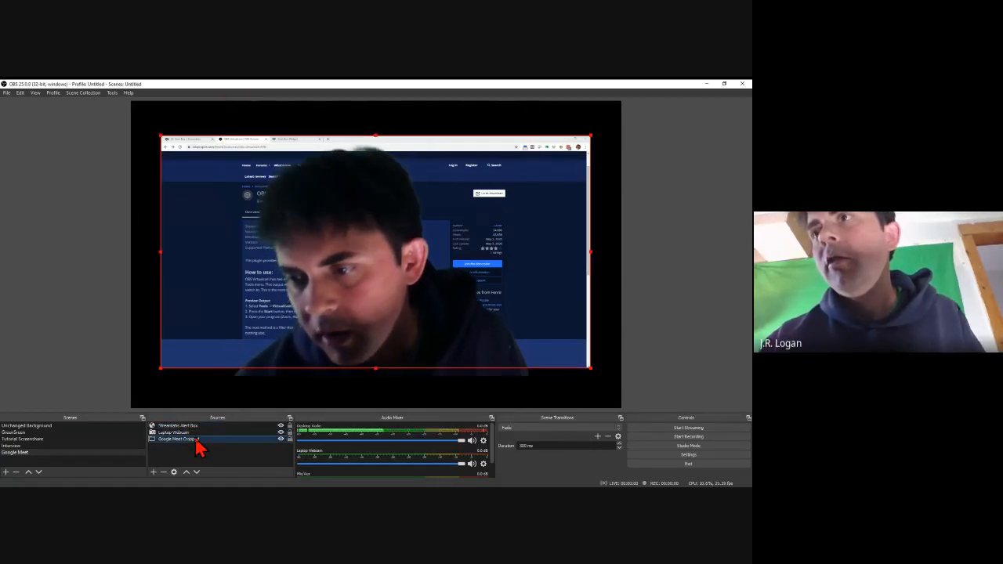
right_click(199, 440)
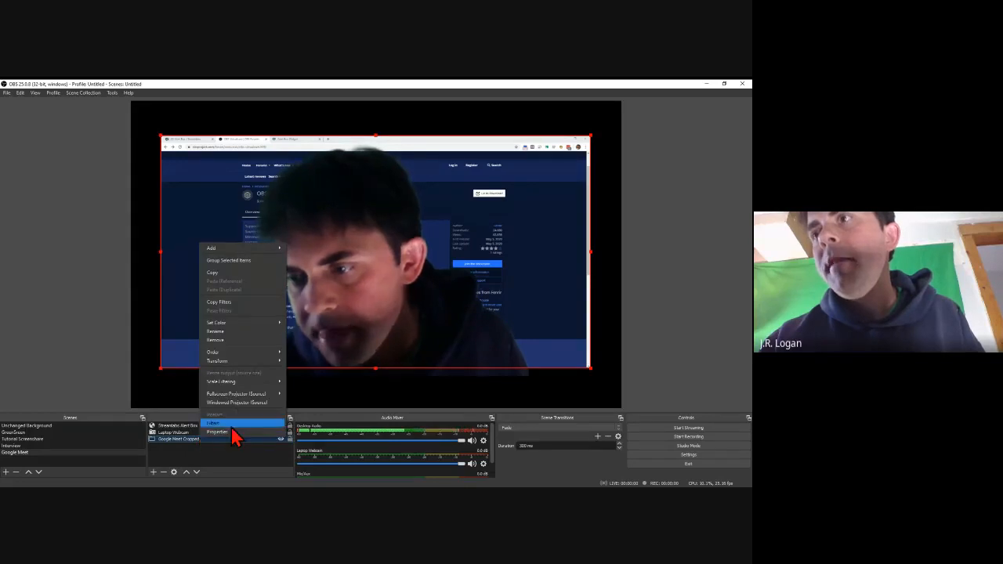
left_click(217, 431)
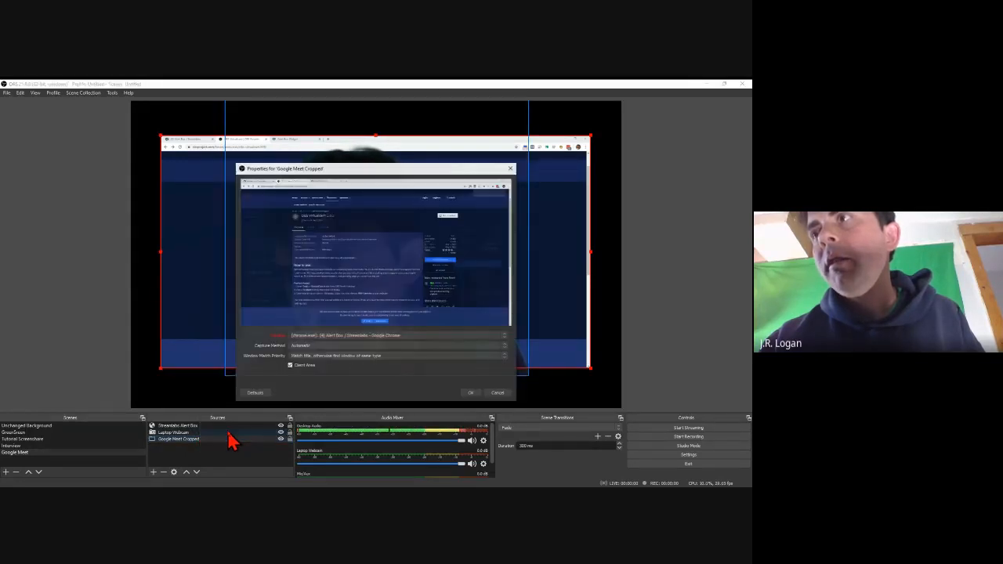
left_click(353, 337)
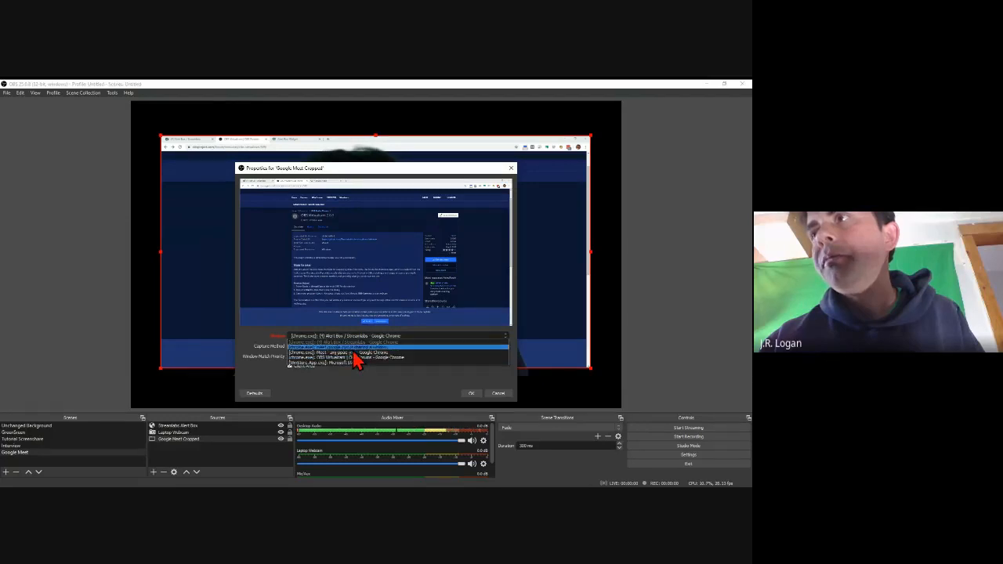
left_click(354, 353)
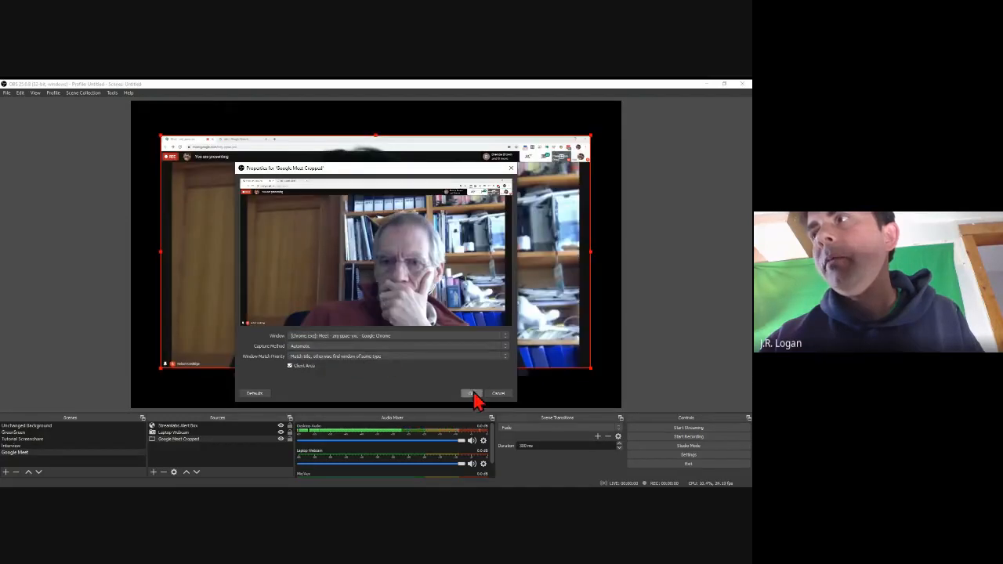
left_click(470, 393)
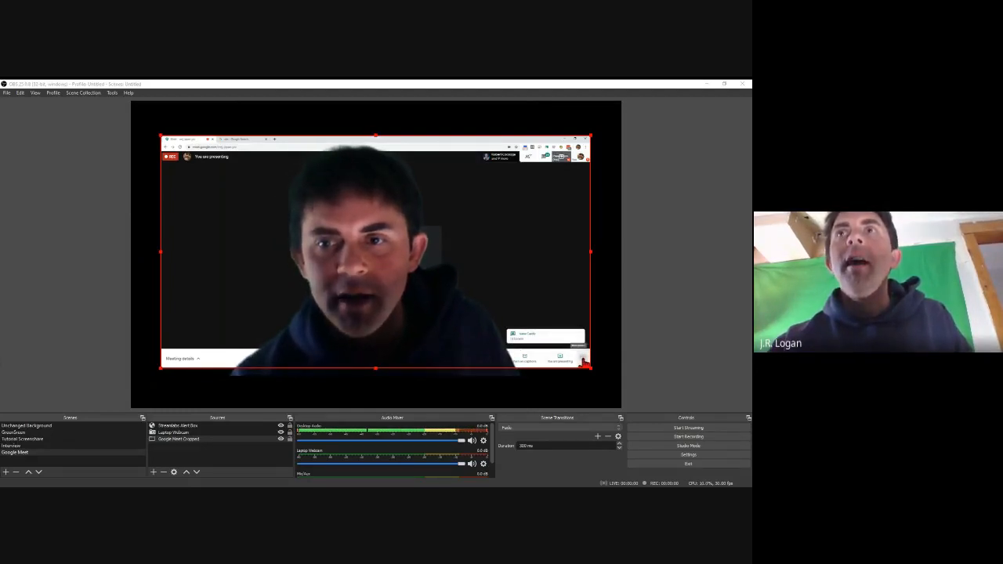
Step: Examine the camera choices in the Google Meet video settings, including OBS-Camera, and close the settings
left_click(583, 360)
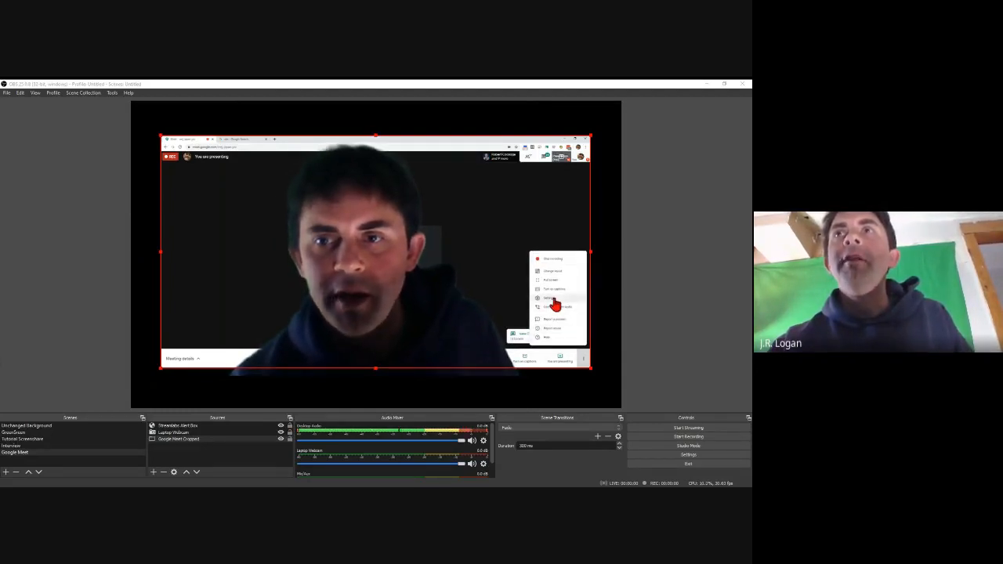
left_click(554, 298)
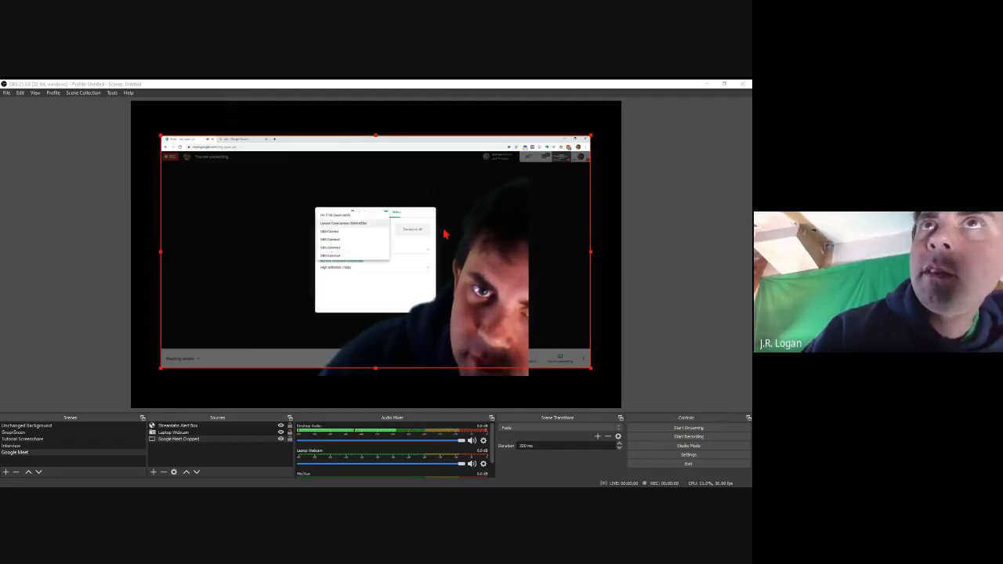
left_click(336, 232)
left_click(423, 304)
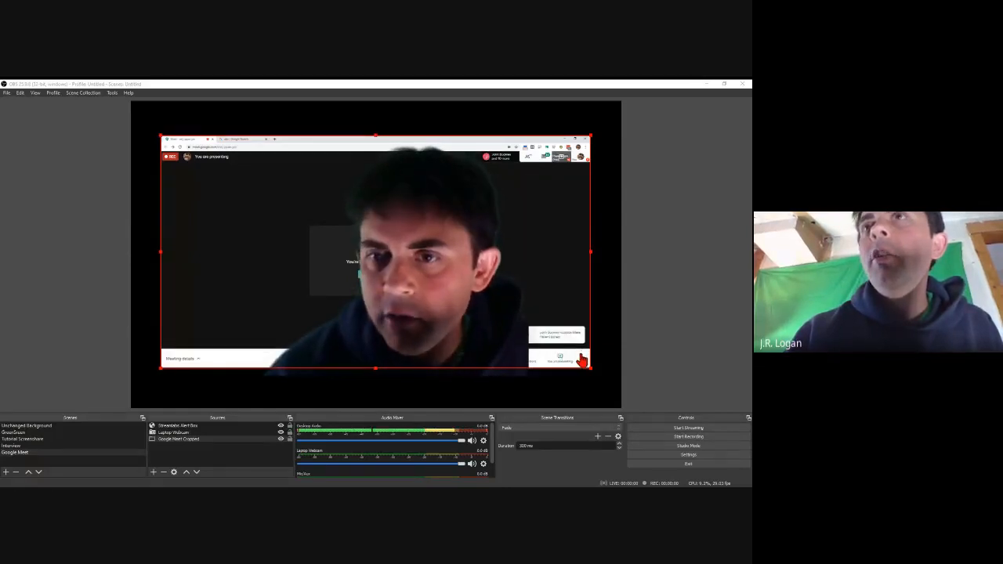
left_click(583, 360)
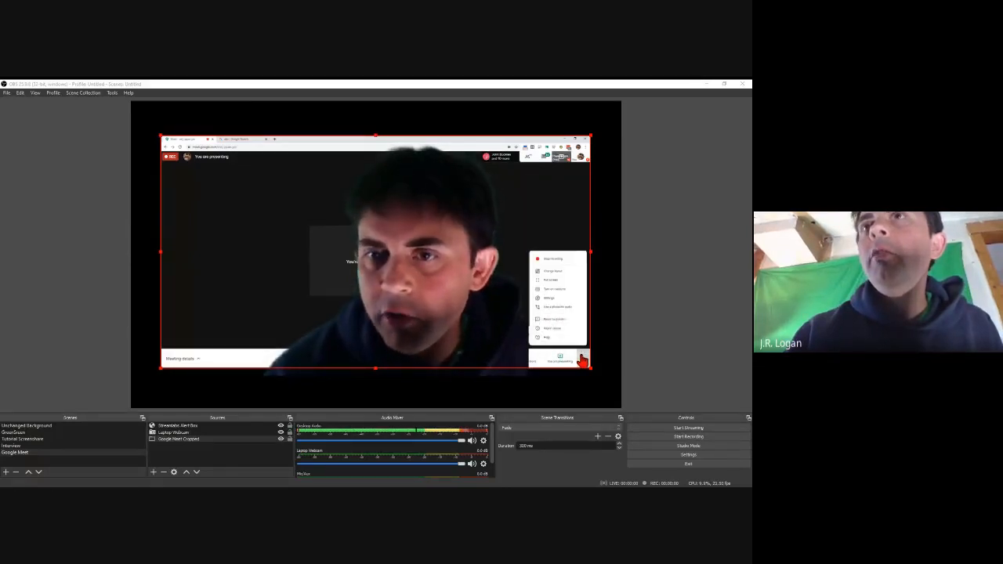
left_click(550, 297)
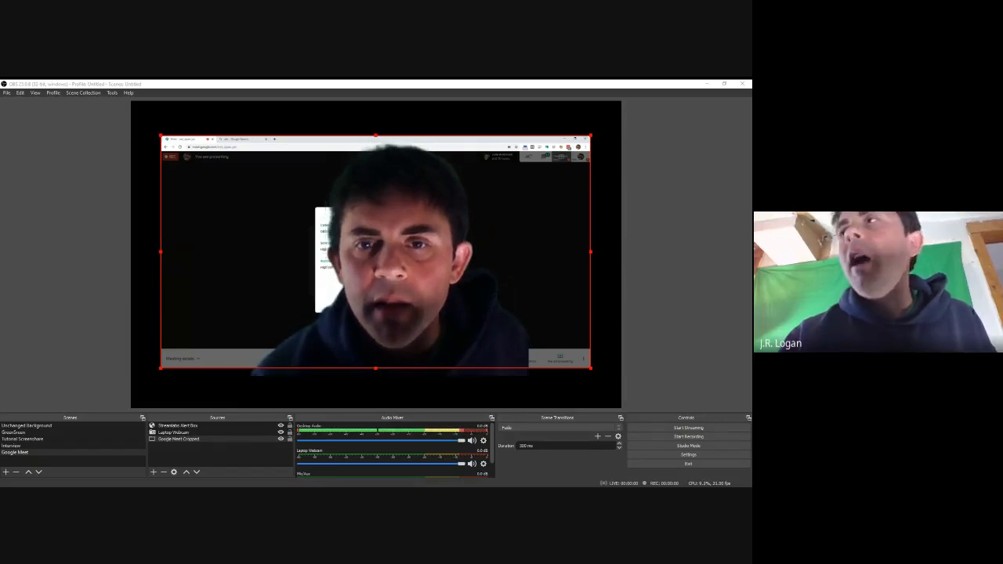
left_click(560, 298)
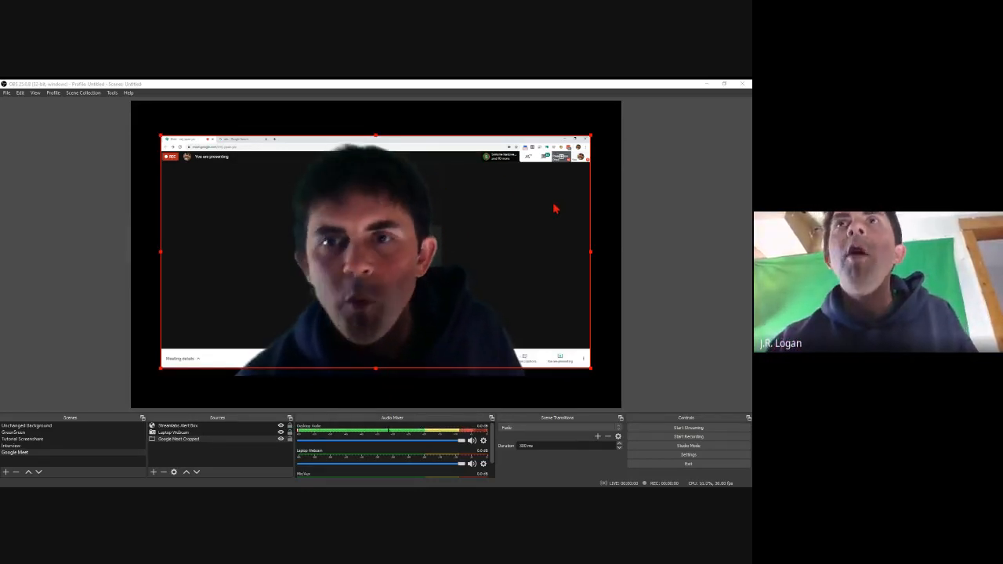
Step: Review the VirtualCam options in OBS, including AutoStart, Horizontal Flip, target camera and buffered frames, and close them
left_click(111, 92)
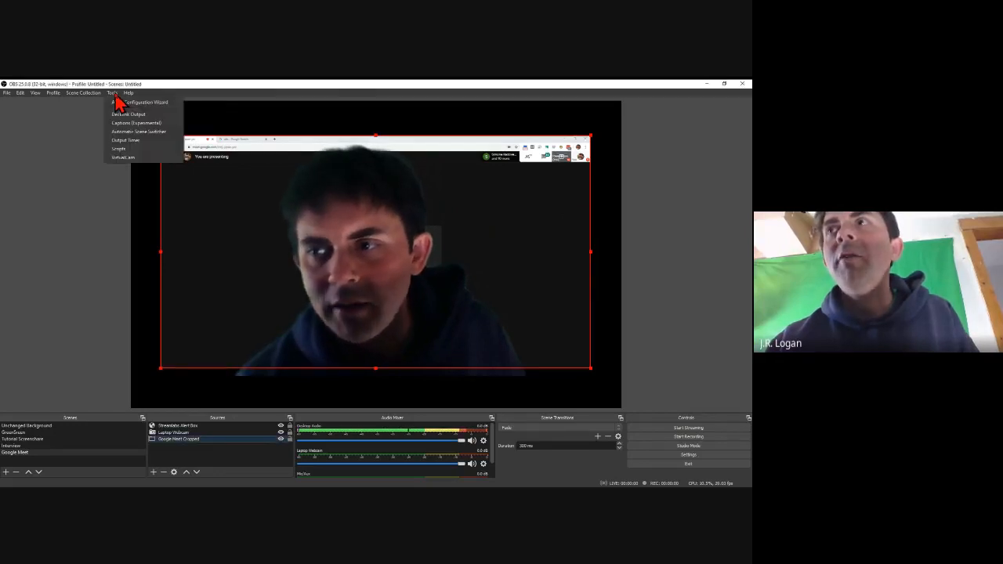
left_click(122, 158)
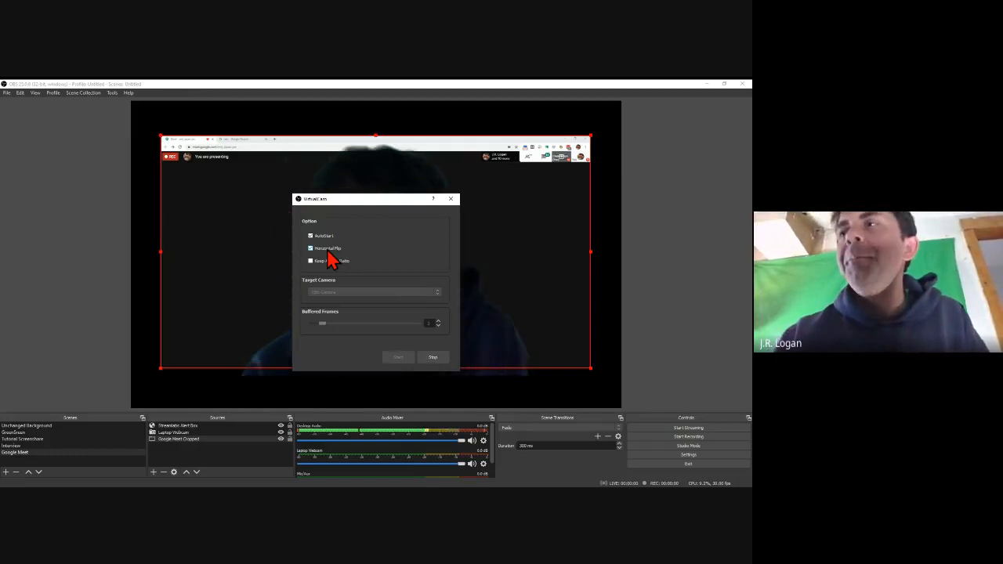
left_click(452, 200)
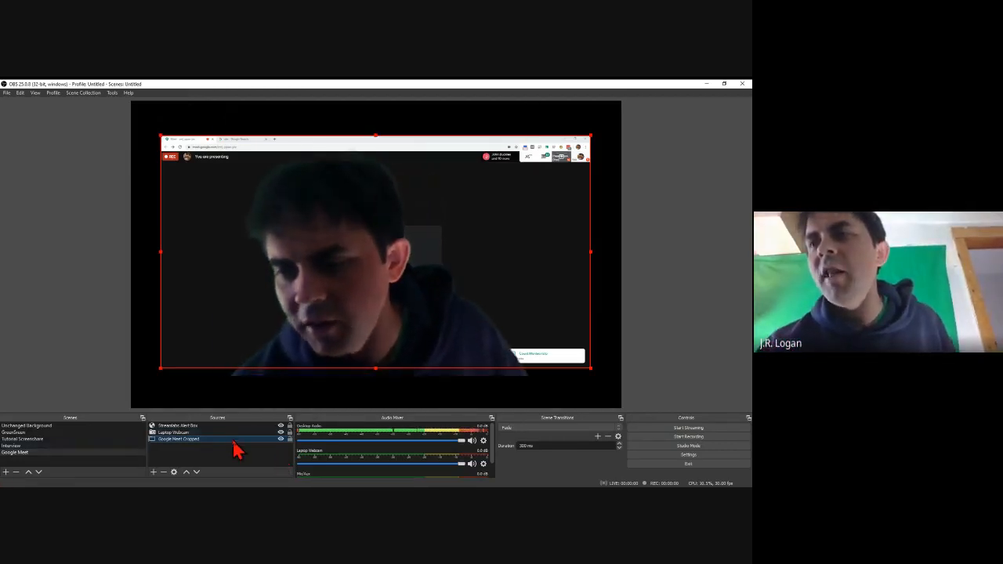
Step: In the Laptop Webcam filters, raise the Color Correction gamma, contrast and hue shift, lower its opacity, and enable the Scroll filter
left_click(319, 381)
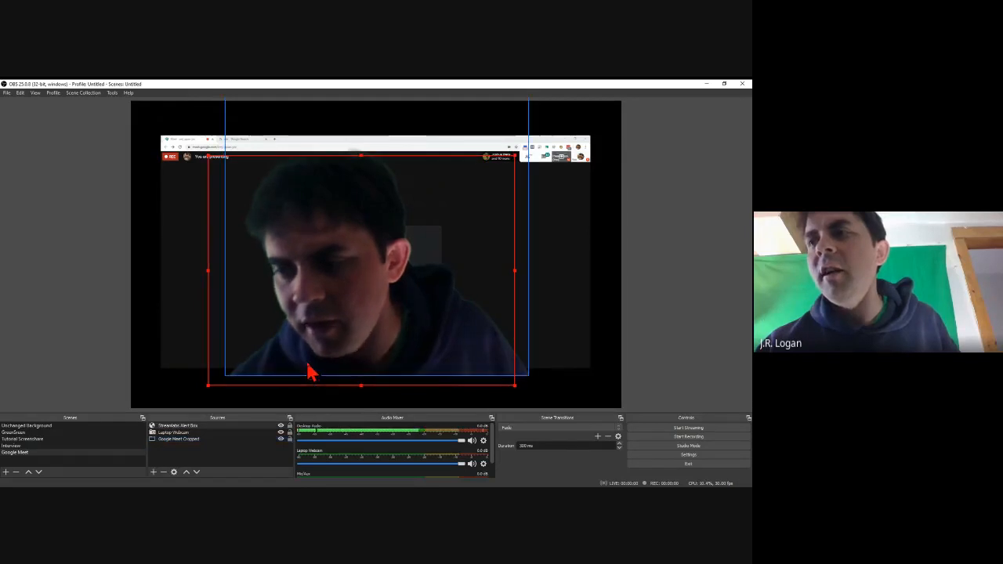
left_click(178, 433)
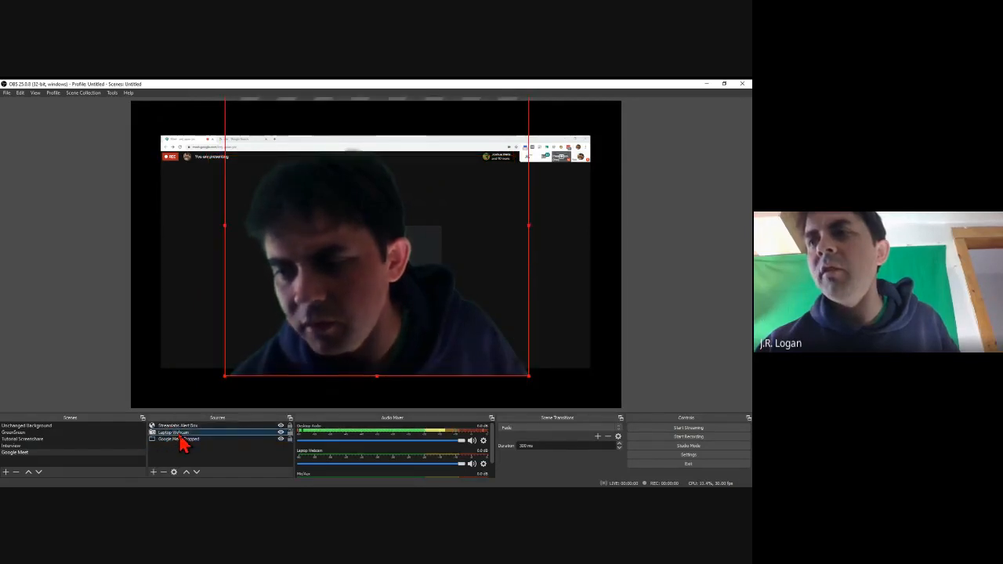
right_click(180, 436)
left_click(219, 423)
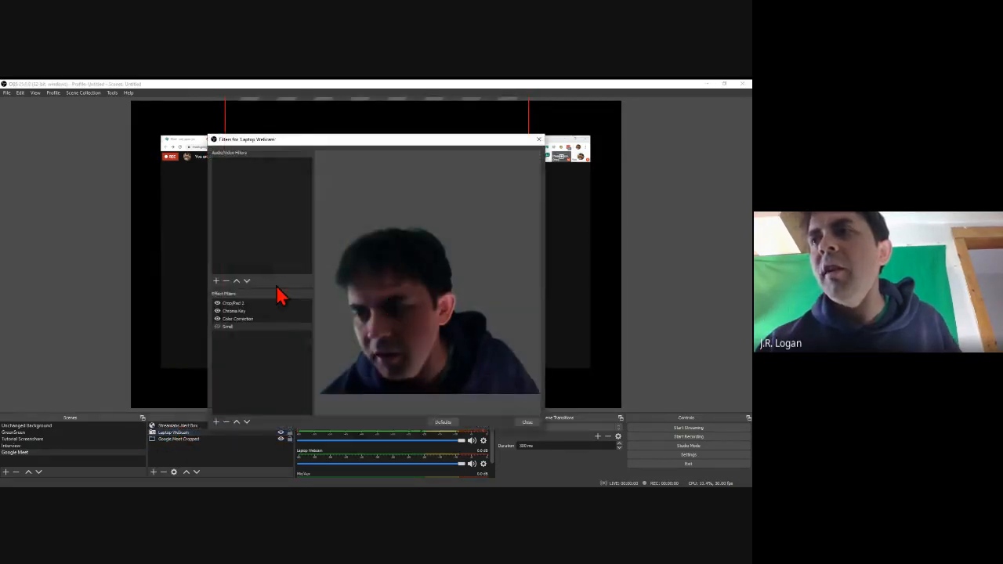
left_click(238, 320)
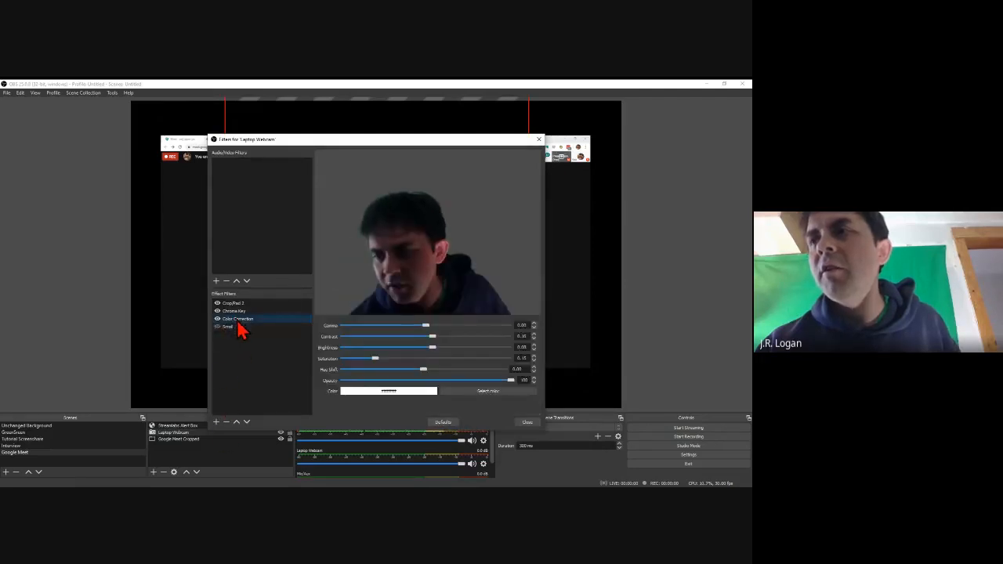
left_click_drag(427, 326, 452, 337)
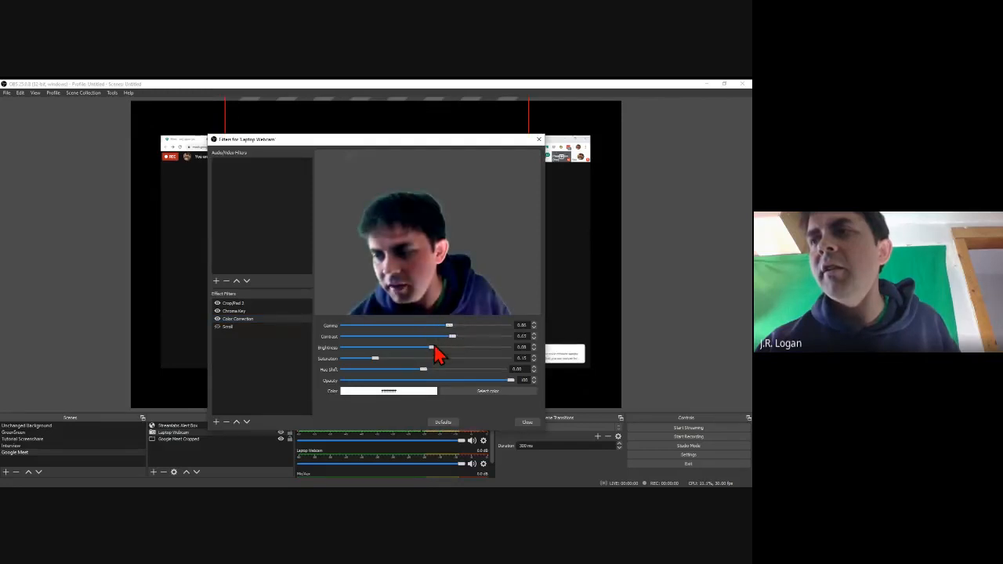
left_click_drag(421, 371, 468, 381)
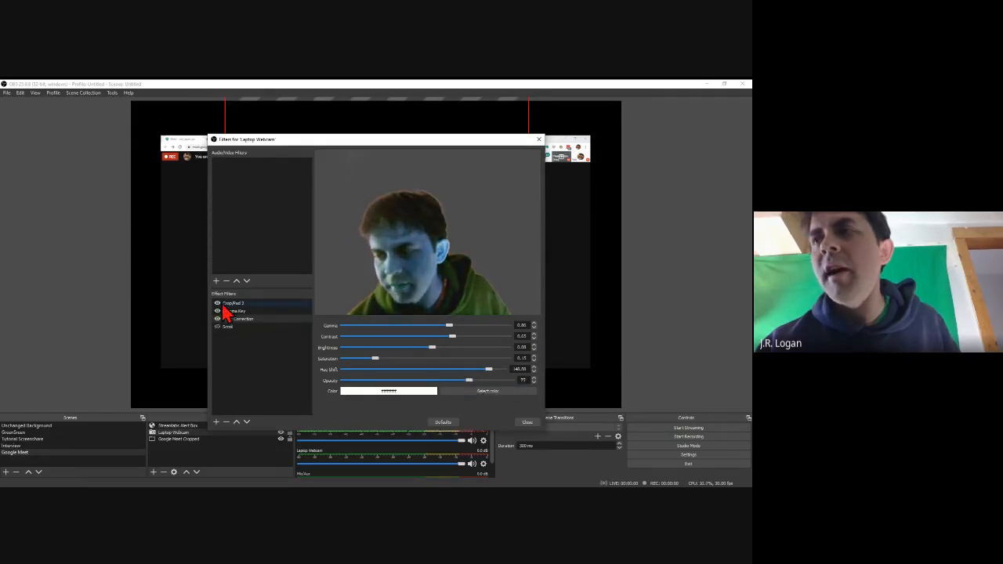
left_click(217, 326)
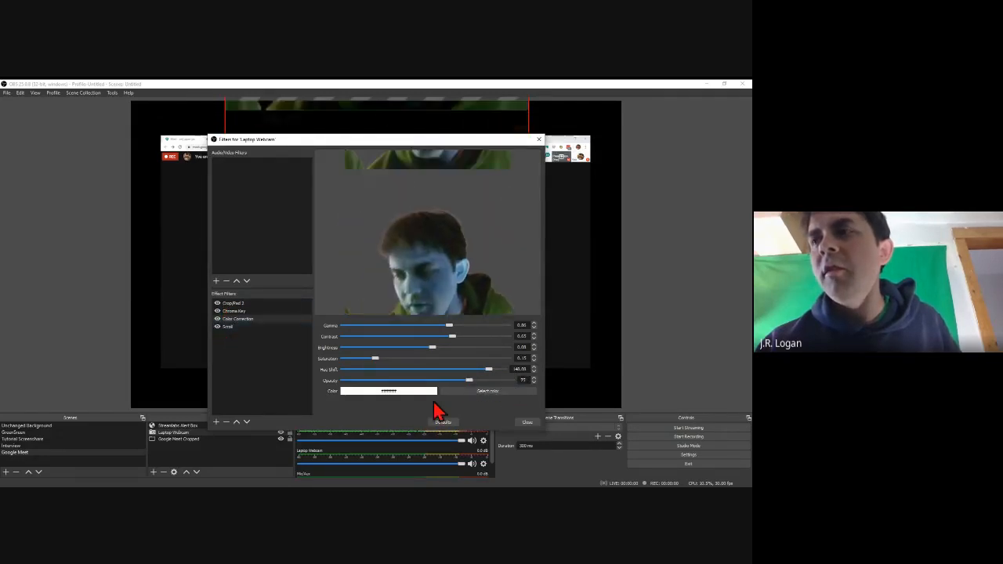
left_click(531, 421)
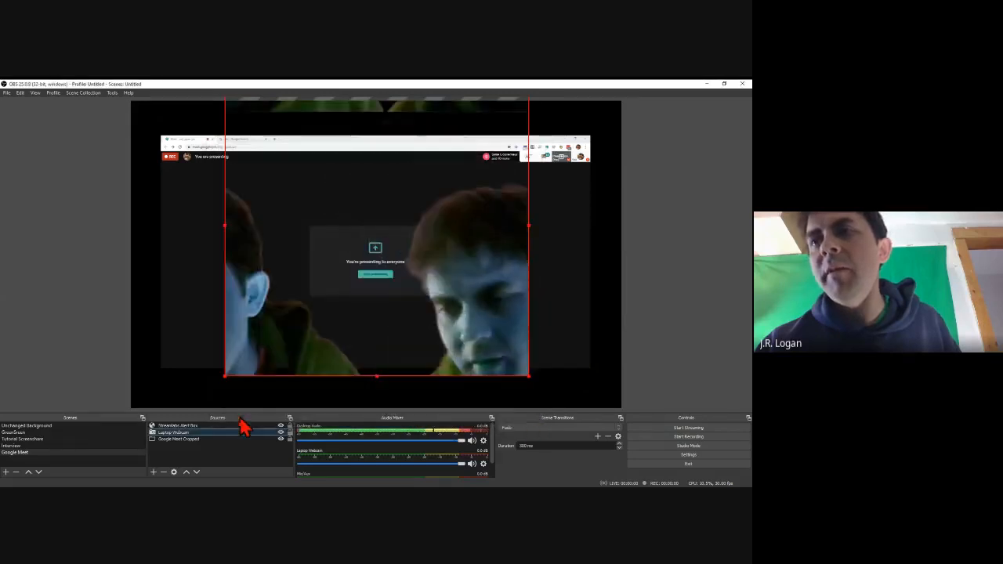
Step: Show the filtered webcam in the Interview, GreenScreen and Tutorial Screenshare scenes, and hide Display Capture and Laptop Webcam in Tutorial Screenshare
left_click(44, 438)
left_click(31, 446)
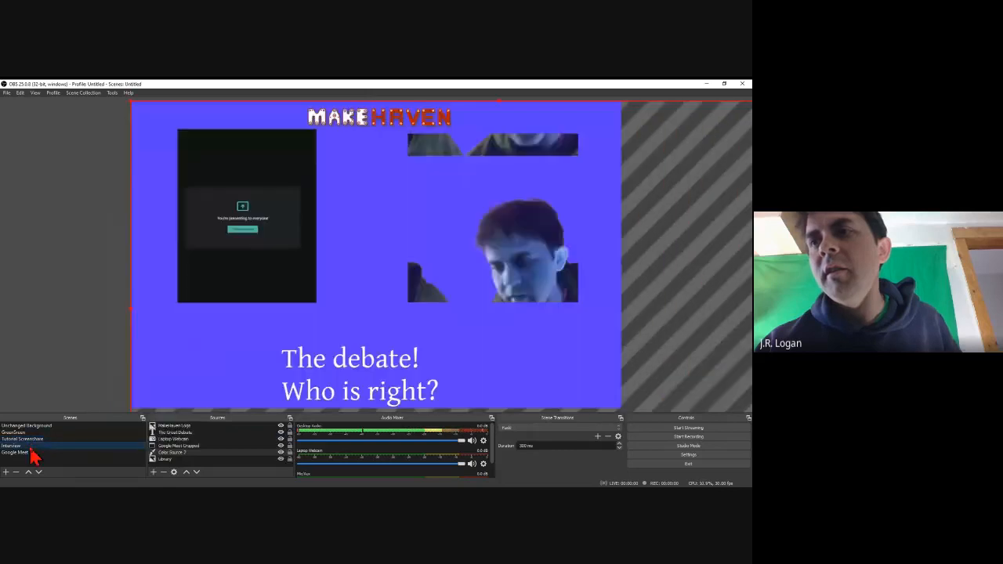
left_click(31, 433)
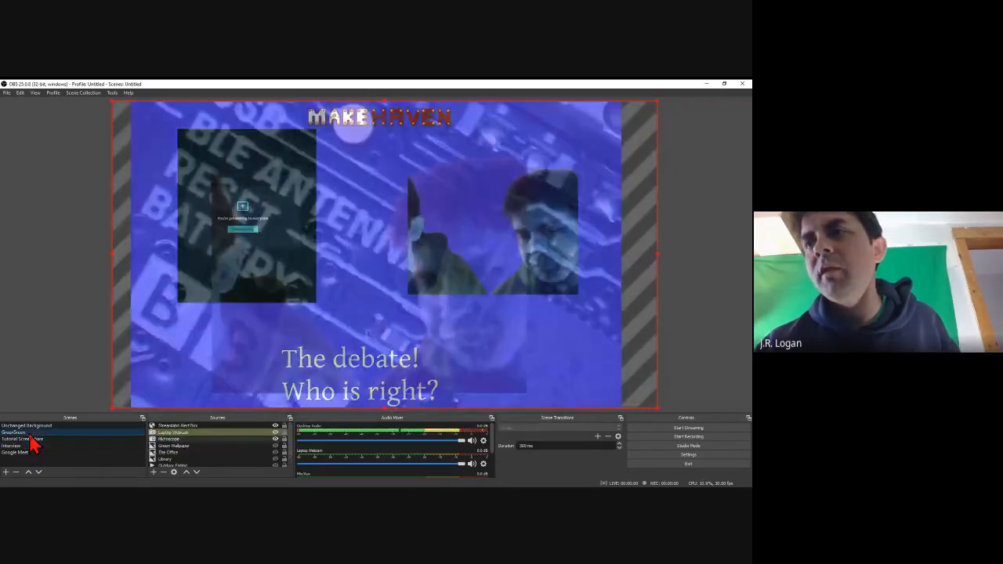
left_click(153, 472)
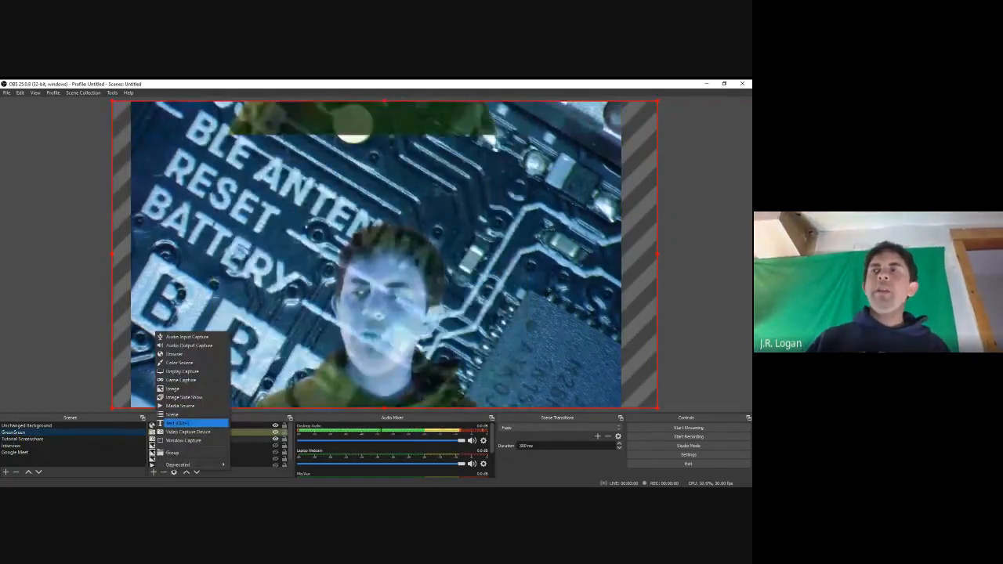
left_click(118, 439)
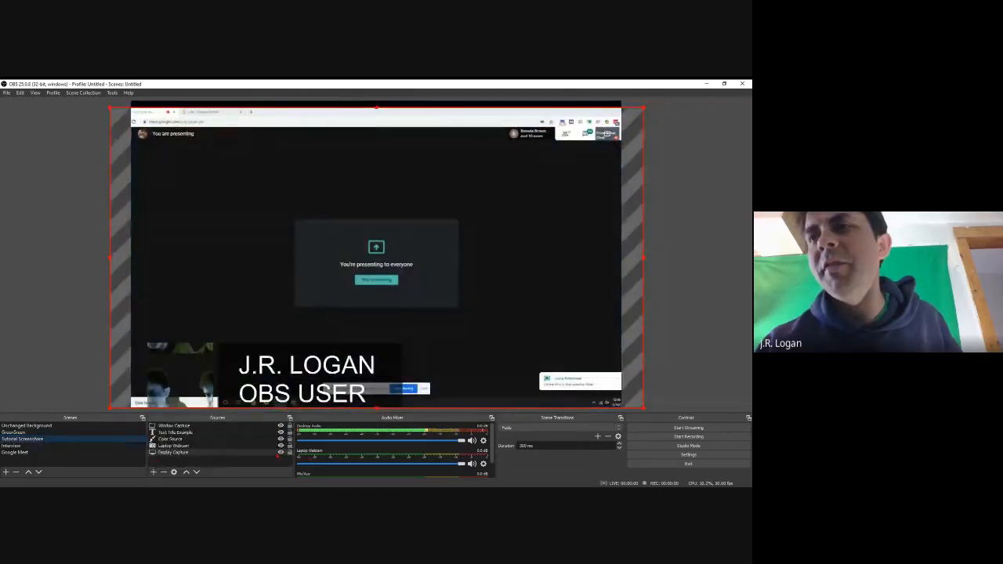
left_click(280, 452)
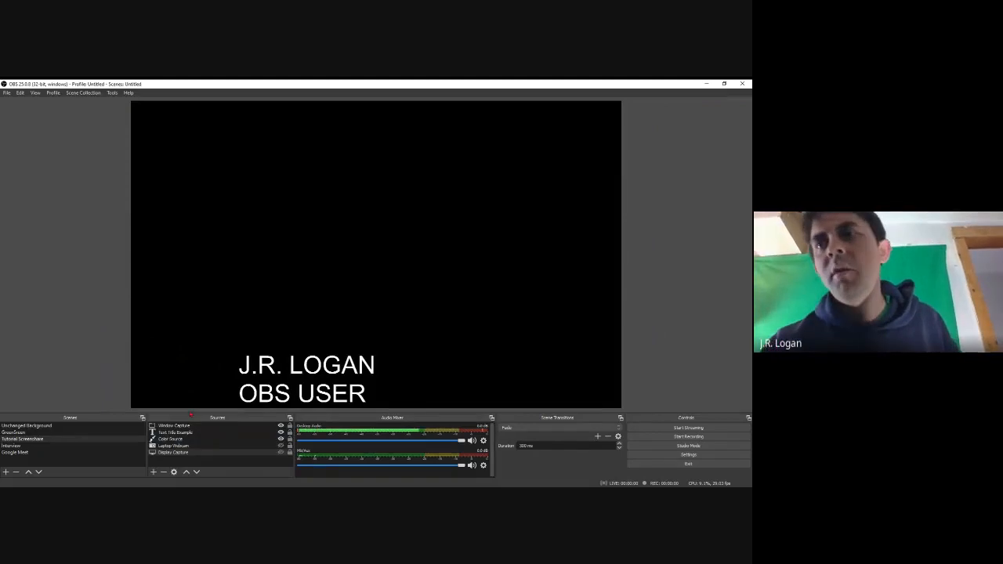
Step: From the Unchanged Background scene, disable the Color Correction and Scroll filters on the Laptop Webcam source
left_click(27, 425)
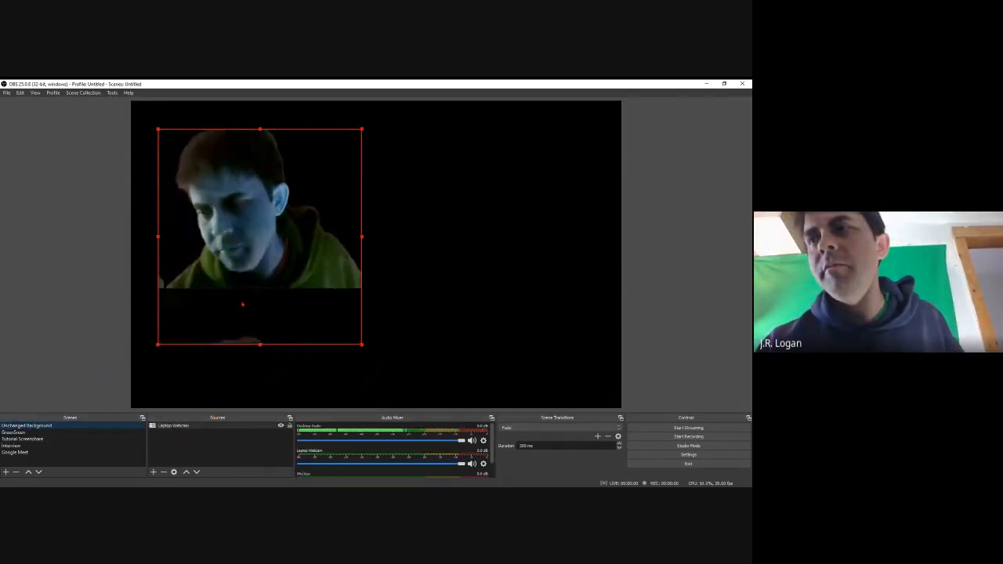
right_click(243, 342)
left_click(257, 327)
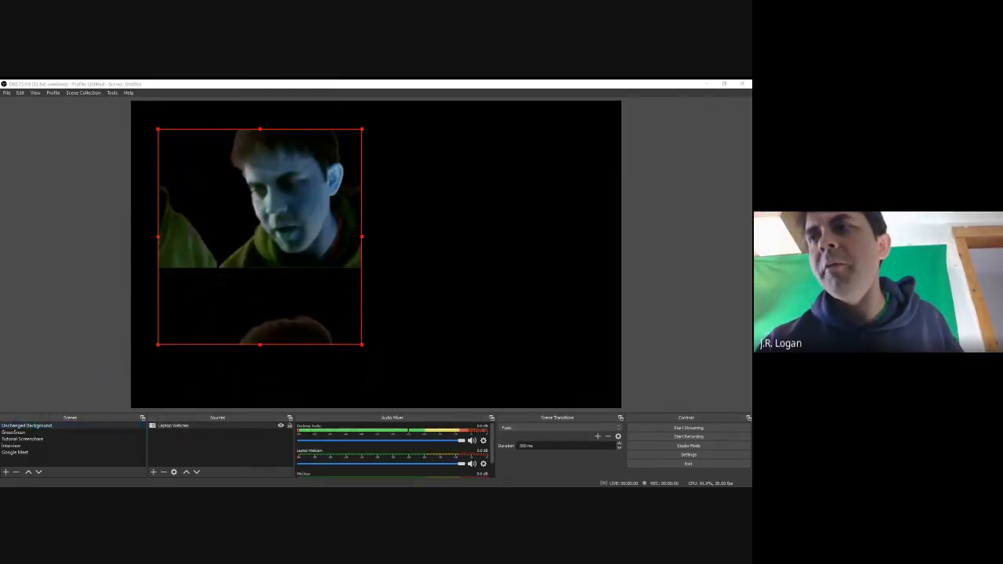
left_click(218, 327)
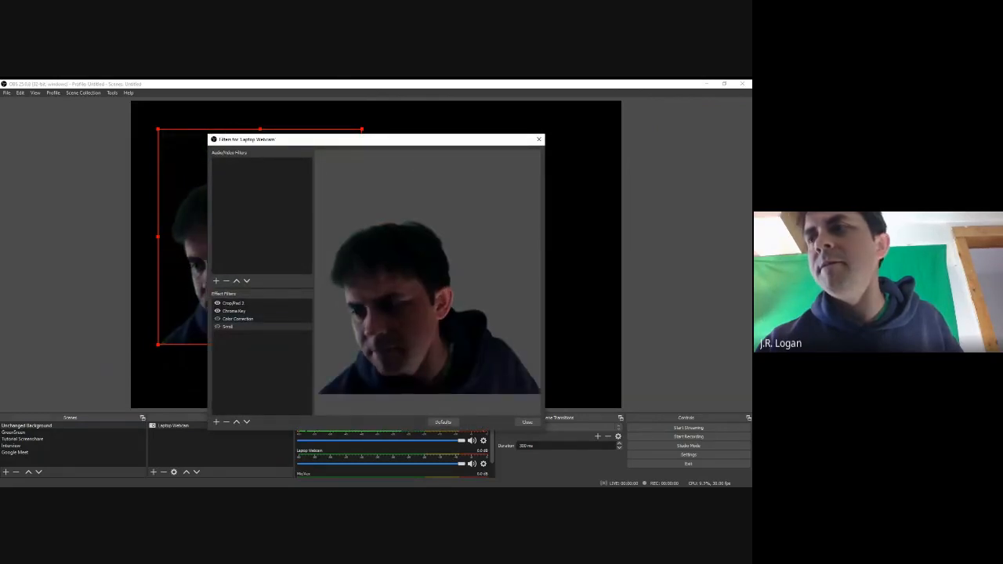
left_click(526, 422)
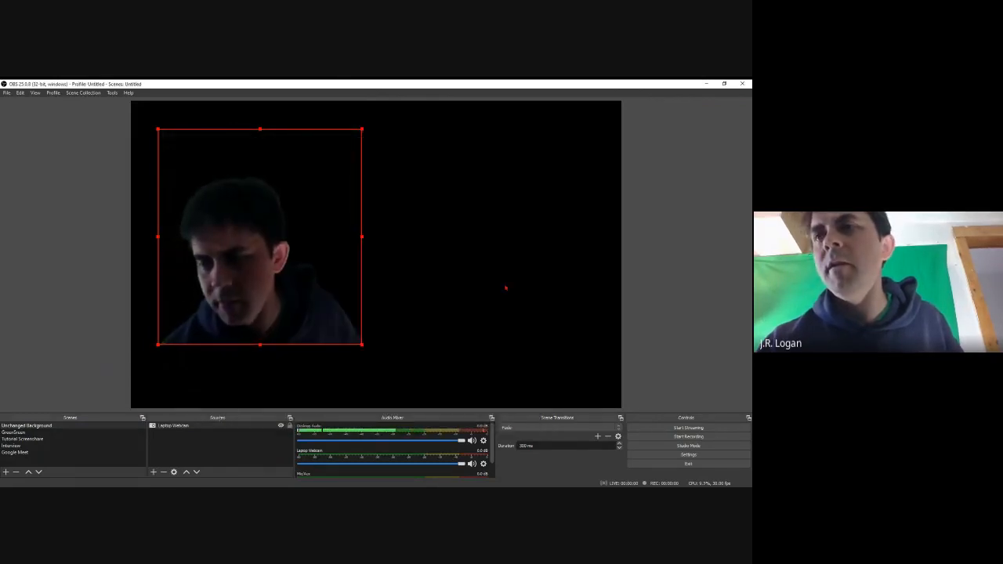
Step: Review the GreenScreen, Tutorial Screenshare and Interview scenes, making the Display Capture source visible again in Tutorial Screenshare
left_click(22, 432)
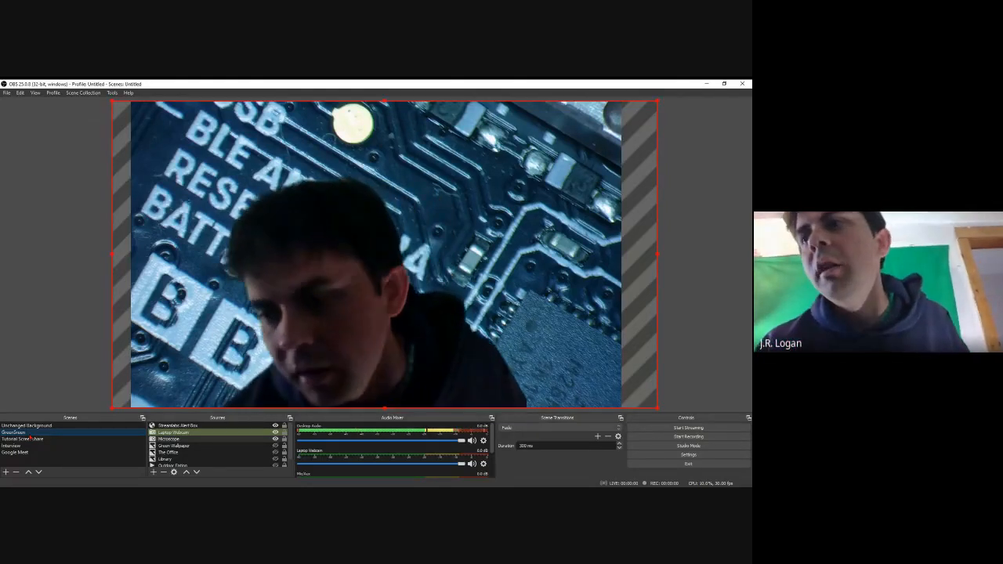
left_click(39, 439)
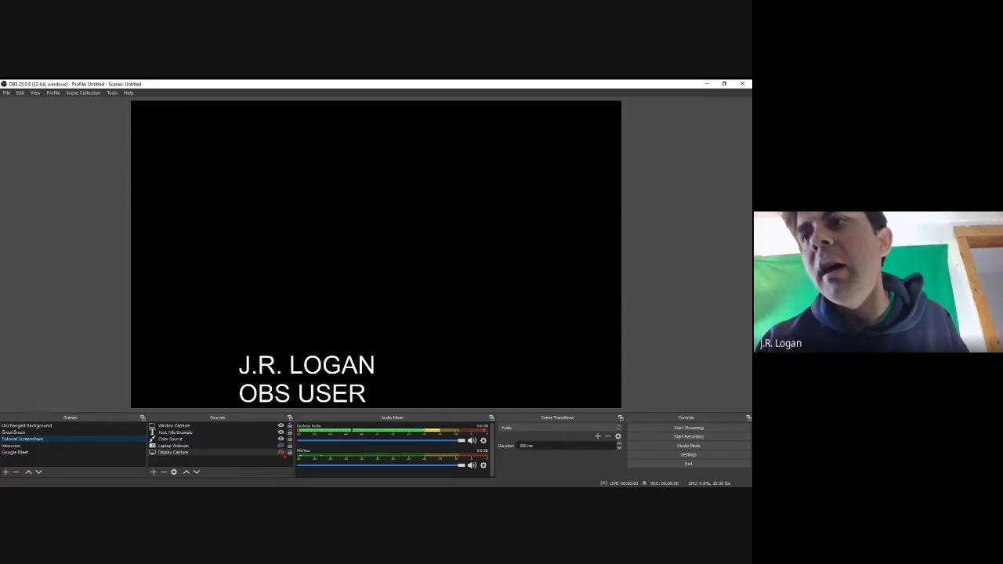
left_click(281, 453)
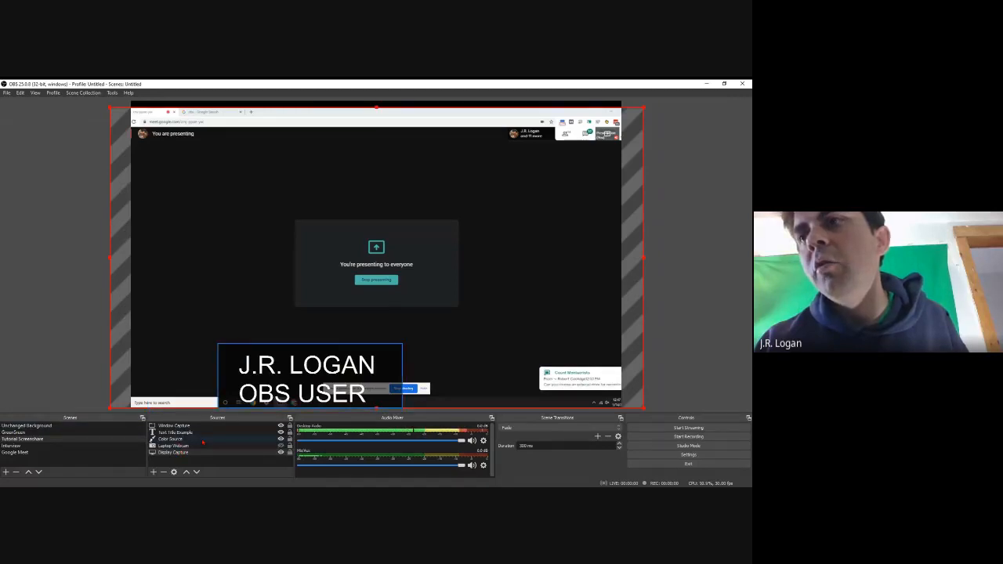
left_click(26, 446)
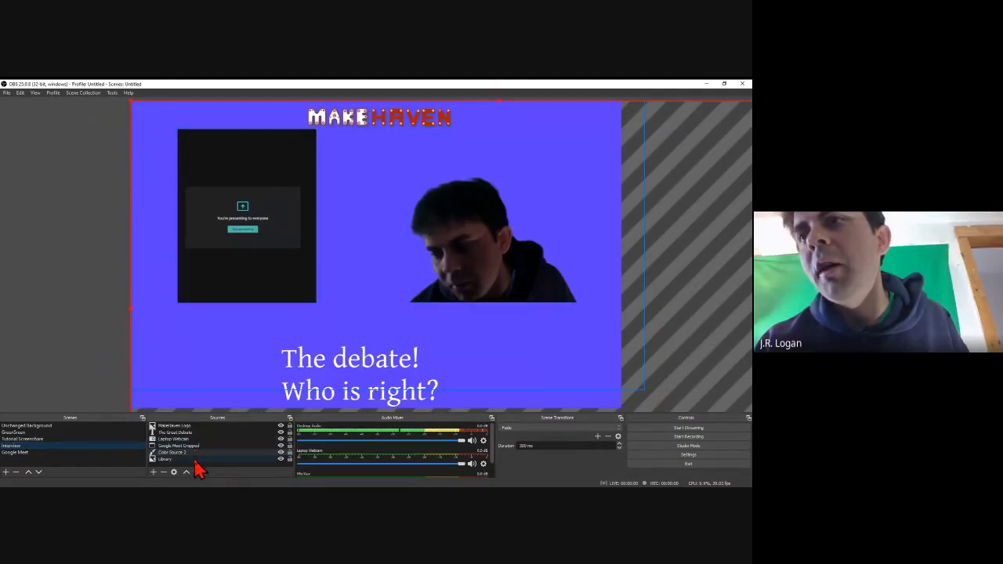
Step: Add the existing Outdoor Eating media source to the Google Meet scene and place it directly below Laptop Webcam in the source order
left_click(23, 453)
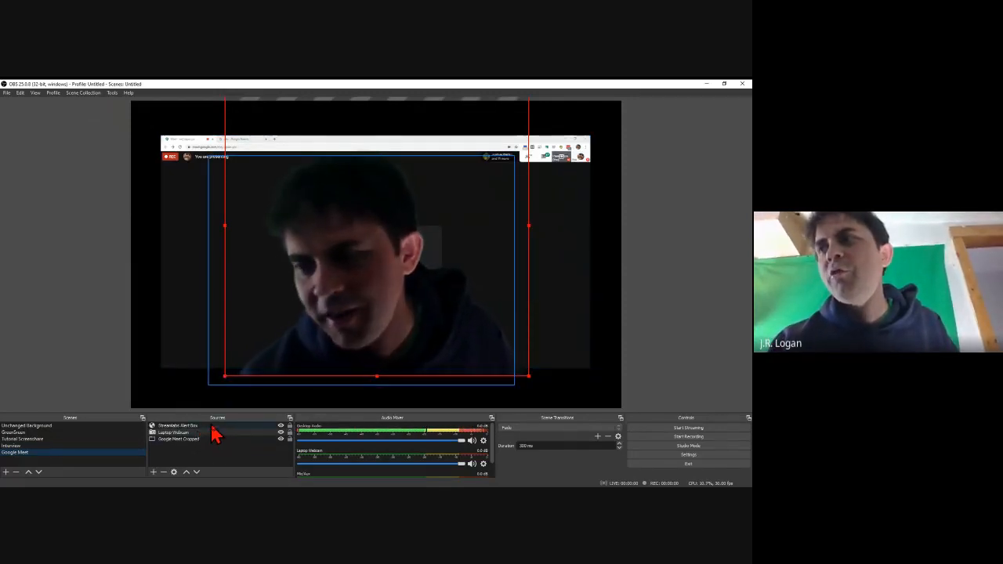
left_click(154, 472)
left_click(152, 473)
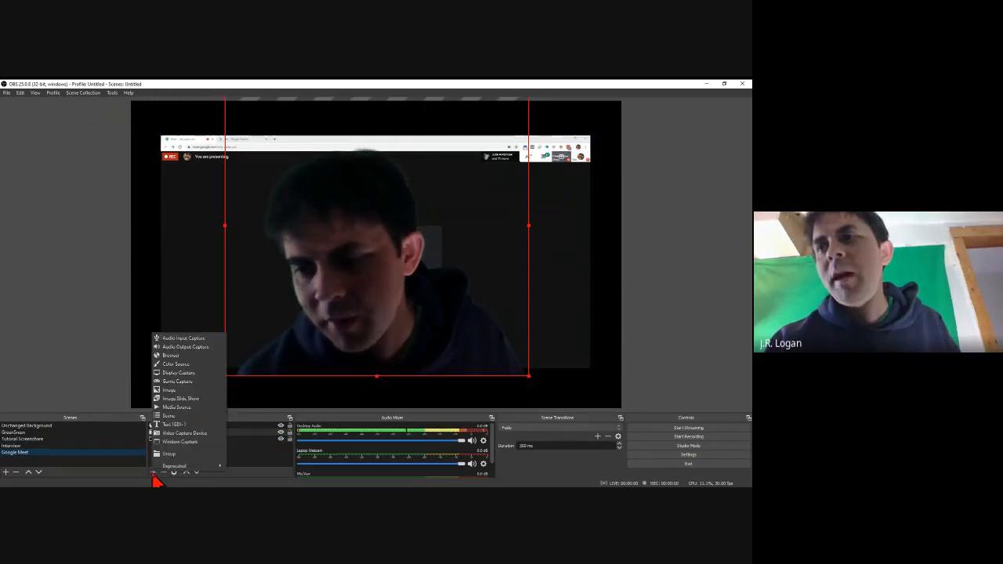
left_click(186, 409)
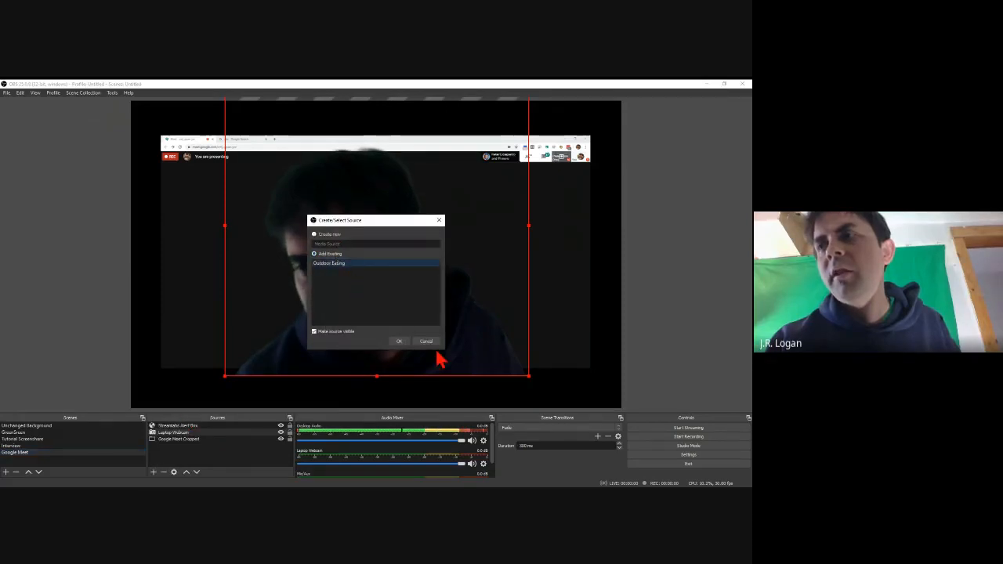
left_click(400, 343)
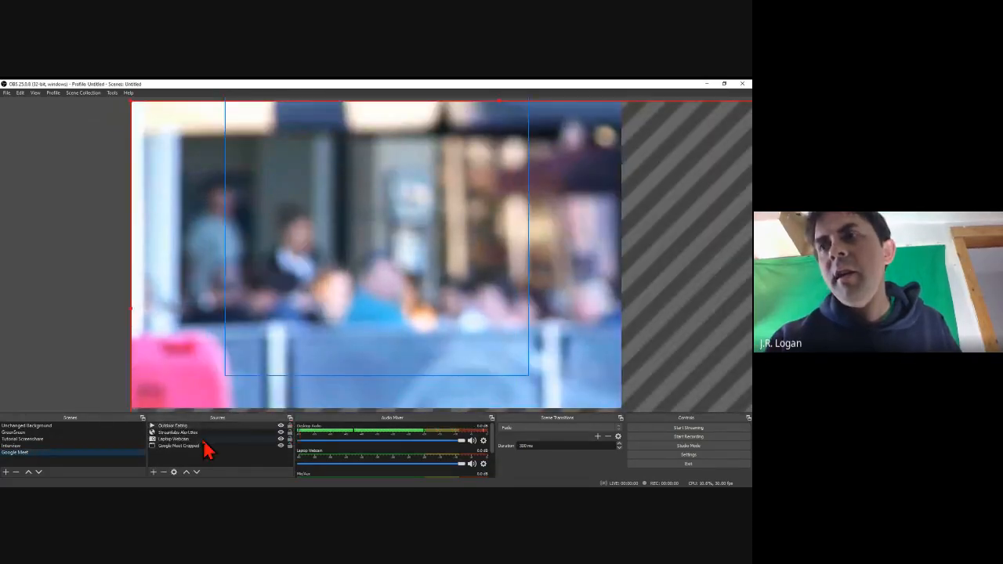
left_click_drag(185, 427, 197, 441)
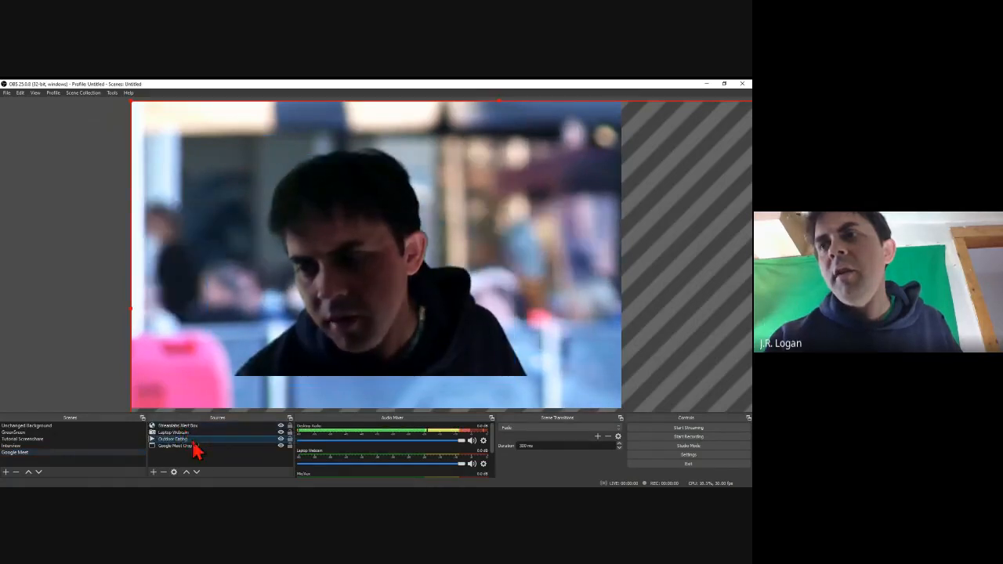
Step: Move the Google Meet Cropped source partly off the canvas's right edge and the Streamlabs Alert Box toward the canvas's lower left
left_click(331, 320)
left_click_drag(336, 332, 498, 347)
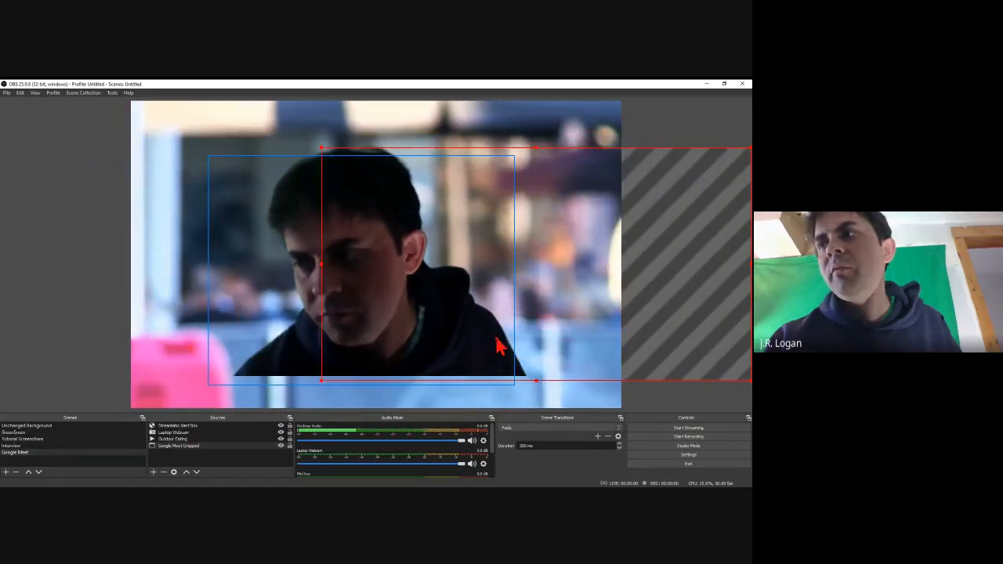
left_click_drag(302, 357, 235, 386)
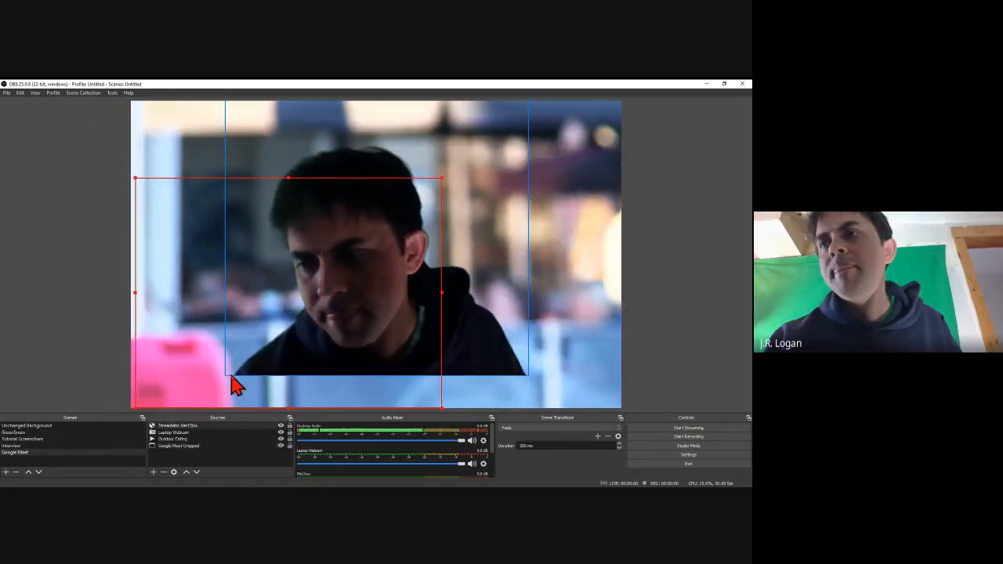
left_click(174, 446)
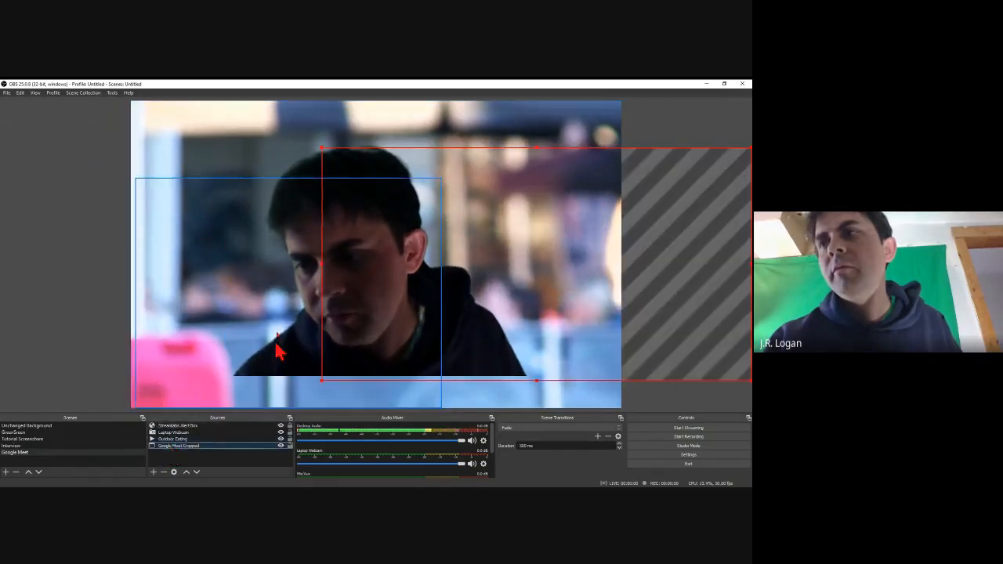
left_click(291, 317)
left_click_drag(291, 317, 312, 308)
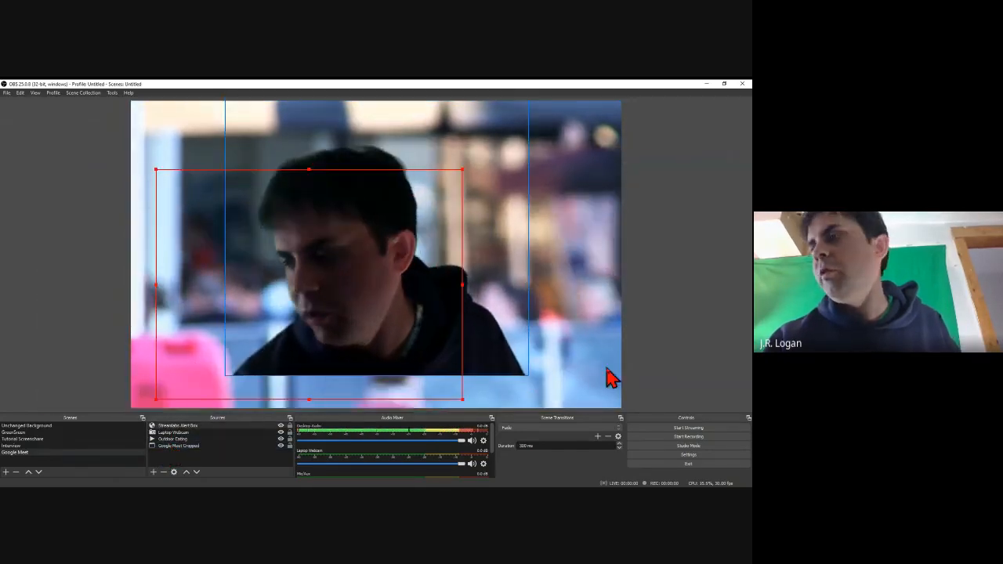
Step: Switch to YouTube, open the MakeHaven channel page and browse its list of uploaded videos
left_click(659, 429)
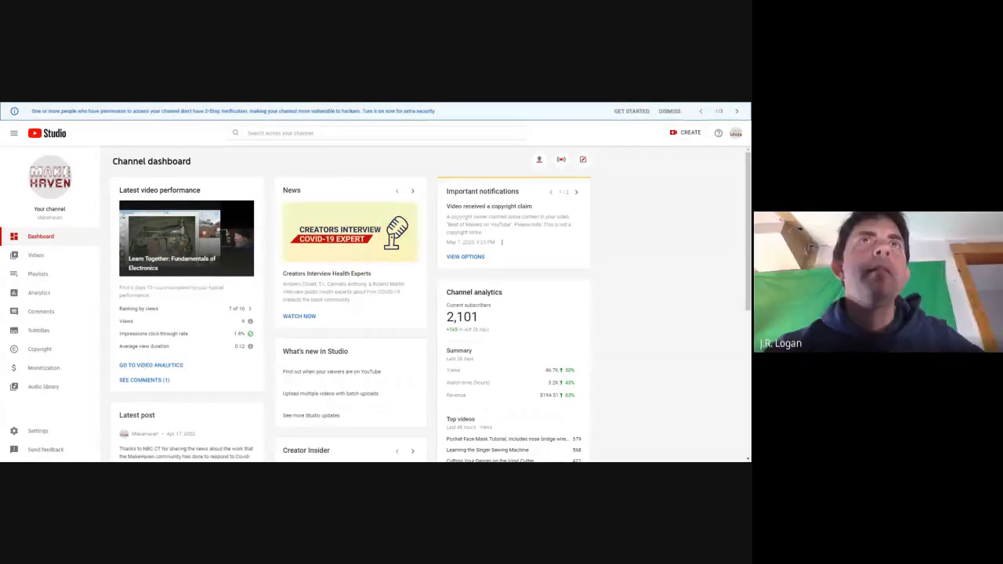
key("Return")
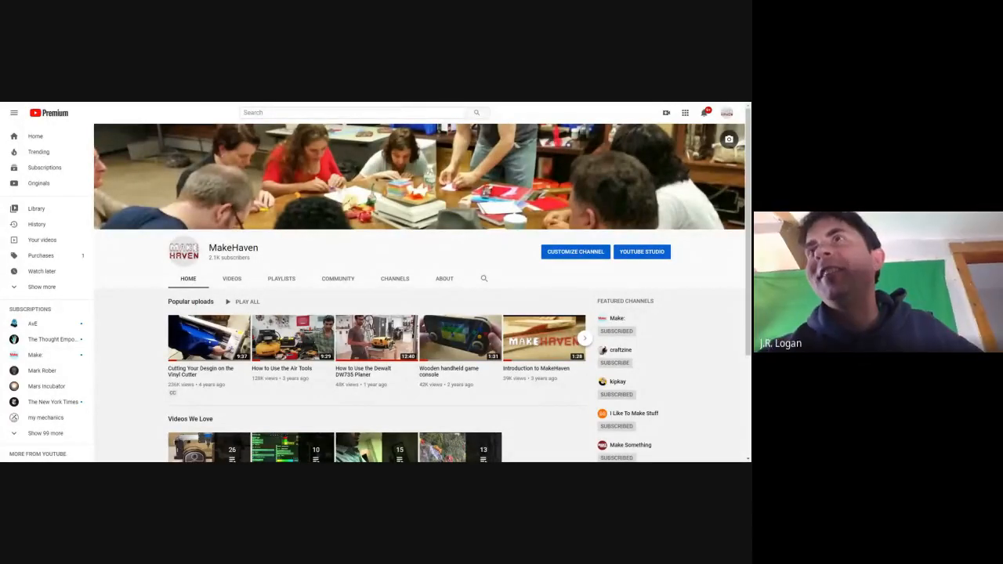
left_click(232, 281)
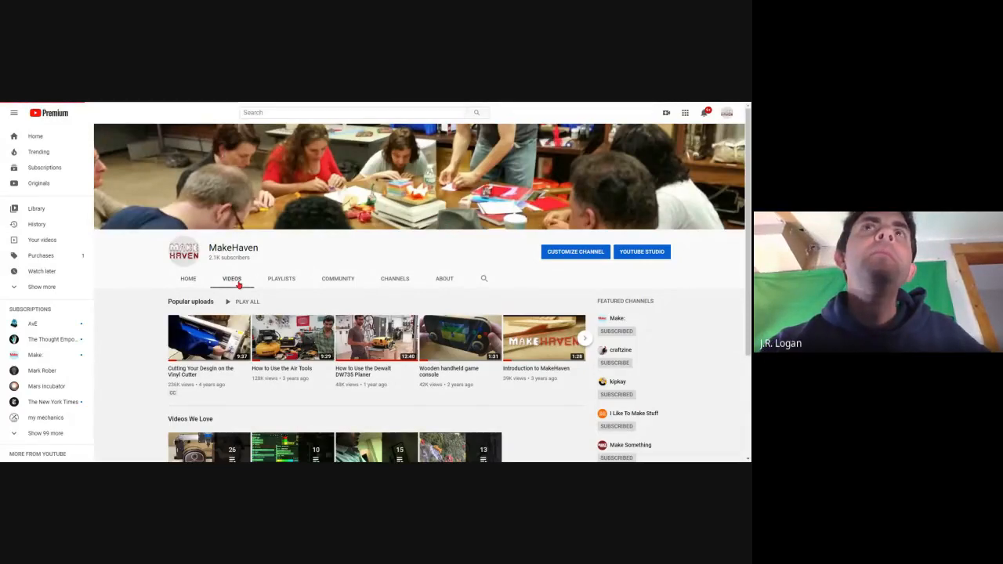
scroll(476, 257, "down", 3)
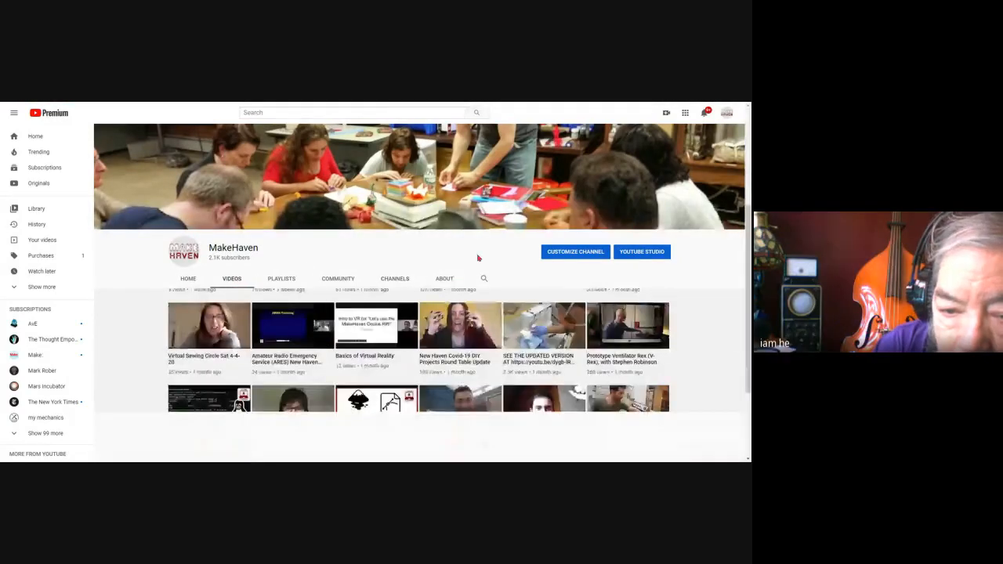
scroll(477, 257, "down", 3)
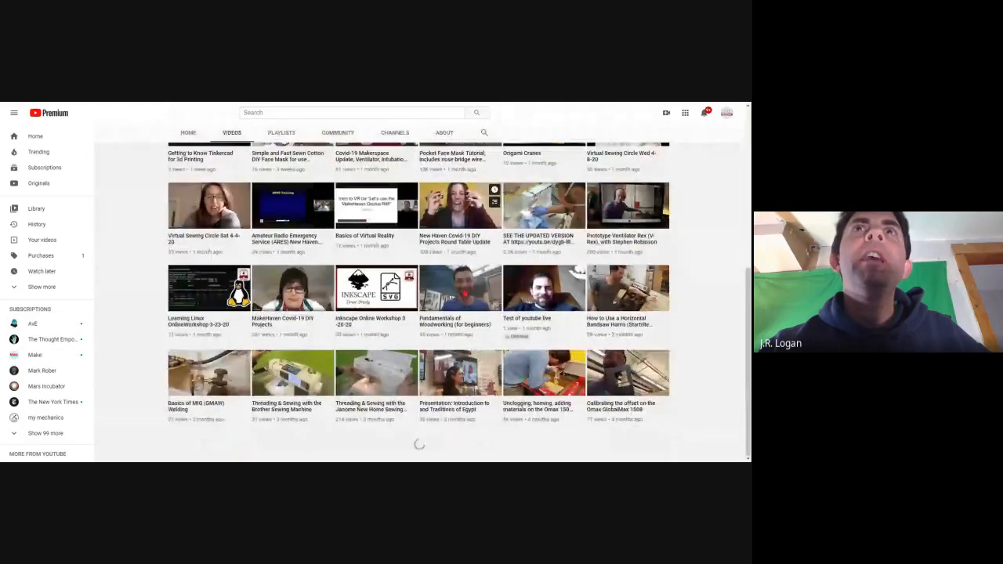
scroll(466, 292, "up", 10)
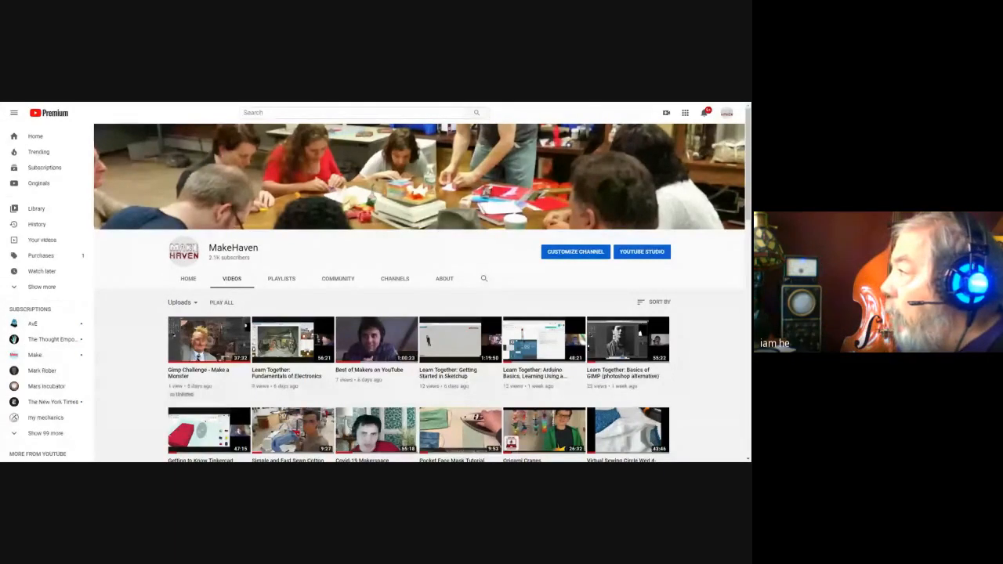
Step: Go from the MakeHaven channel's video list to a YouTube video page
left_click(220, 102)
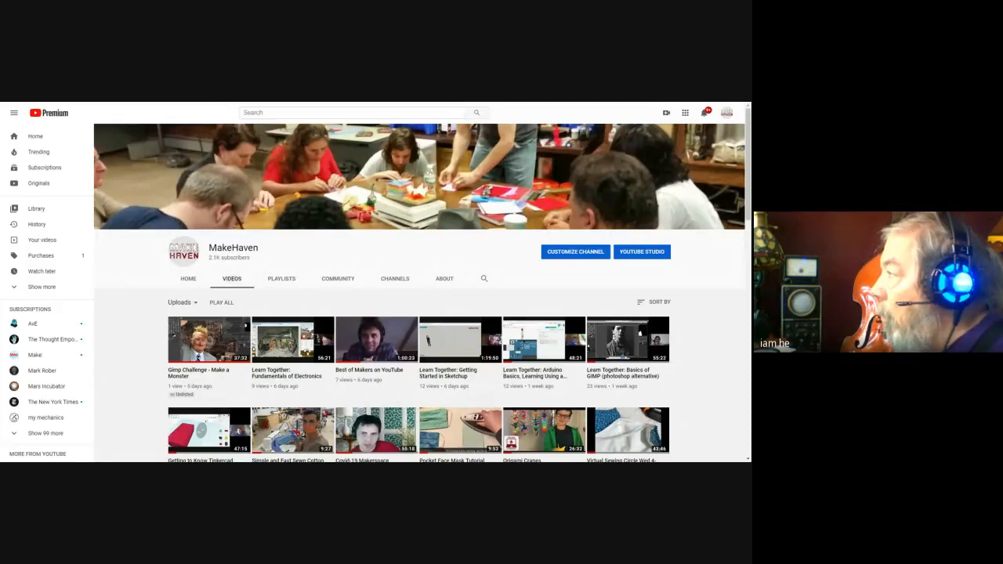
key("Return")
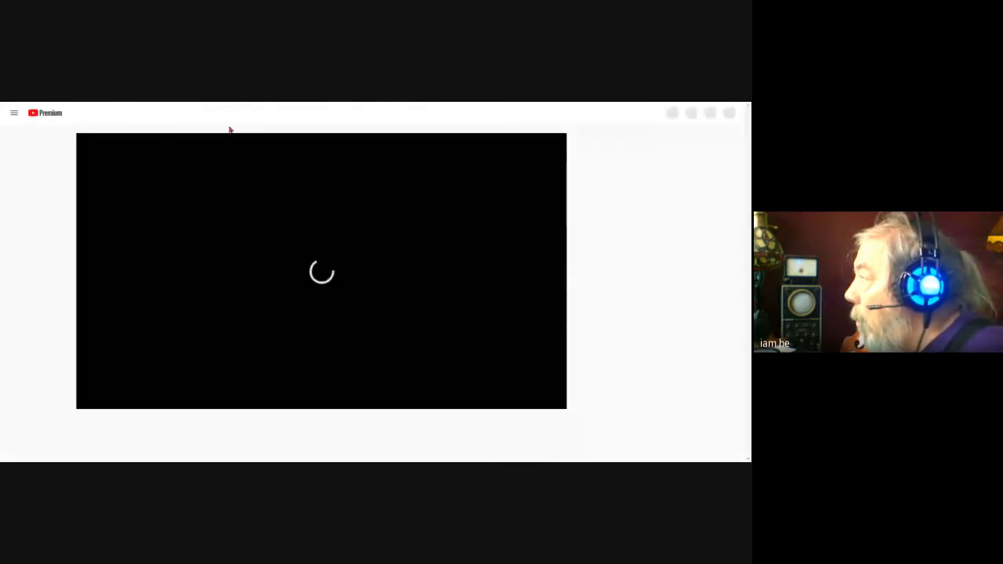